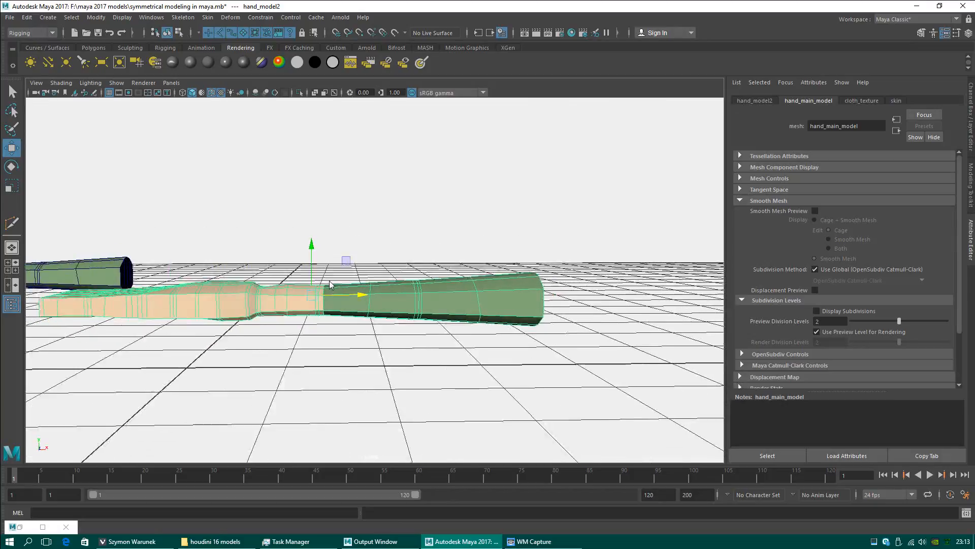
- Move the spare hand model farther away from the main hand along the X axis and reselect the main hand
scroll(422, 269, "down", 5)
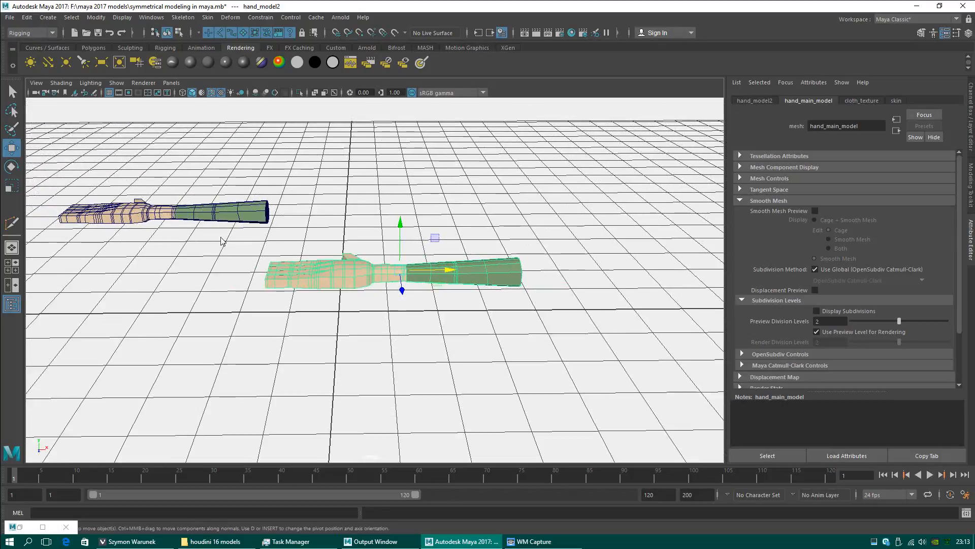
left_click(211, 219)
left_click_drag(222, 213, 99, 215)
left_click(353, 272)
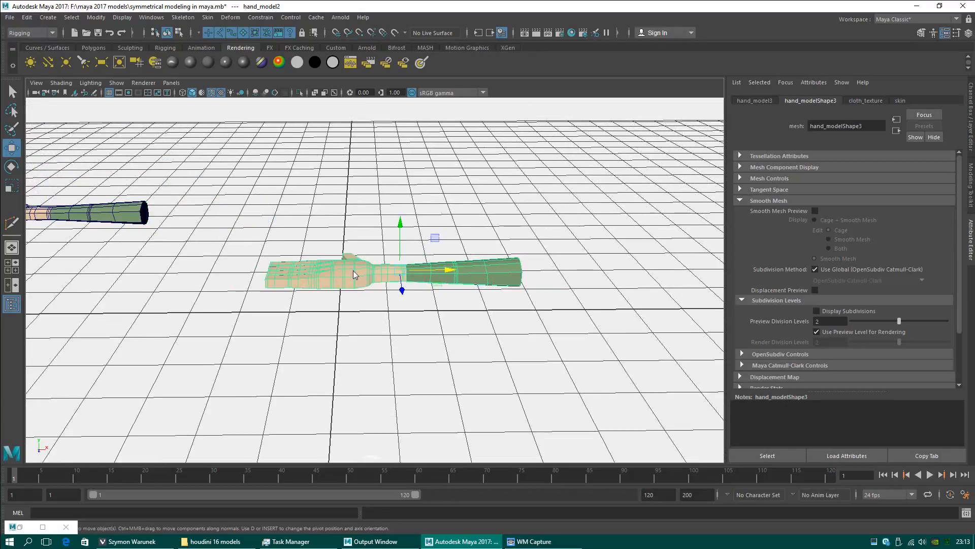
mouse_move(429, 267)
left_mouse_down("alt")
mouse_move(436, 282)
mouse_move(445, 273)
left_mouse_up("alt")
scroll(444, 268, "up", 2)
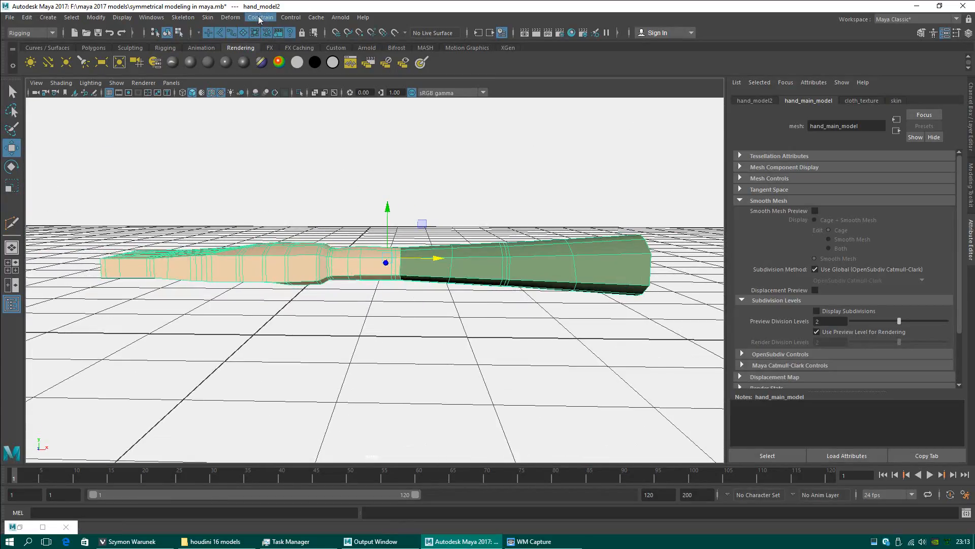
- Switch to the Modeling menu set and look through the Mesh commands, including Mirror
left_click(30, 33)
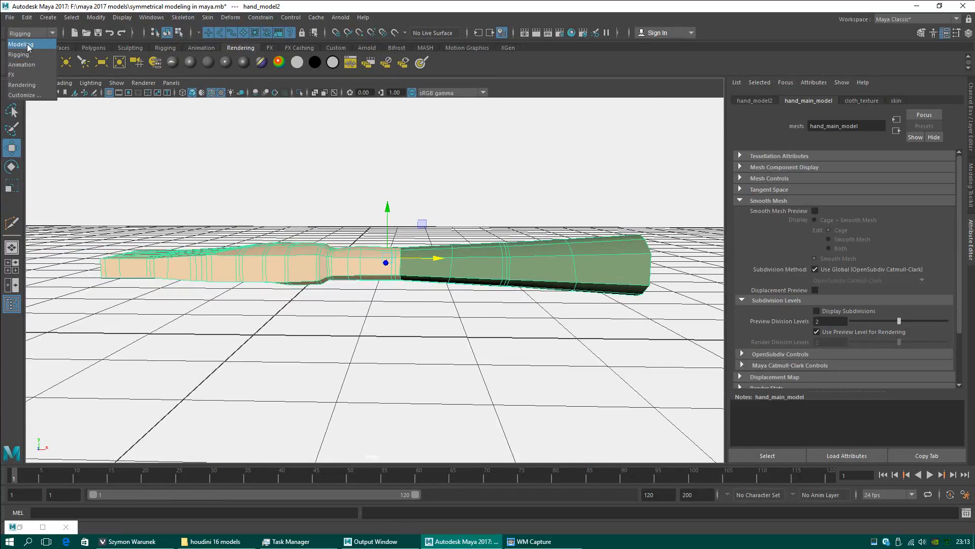
left_click(44, 42)
left_click(202, 18)
mouse_move(183, 22)
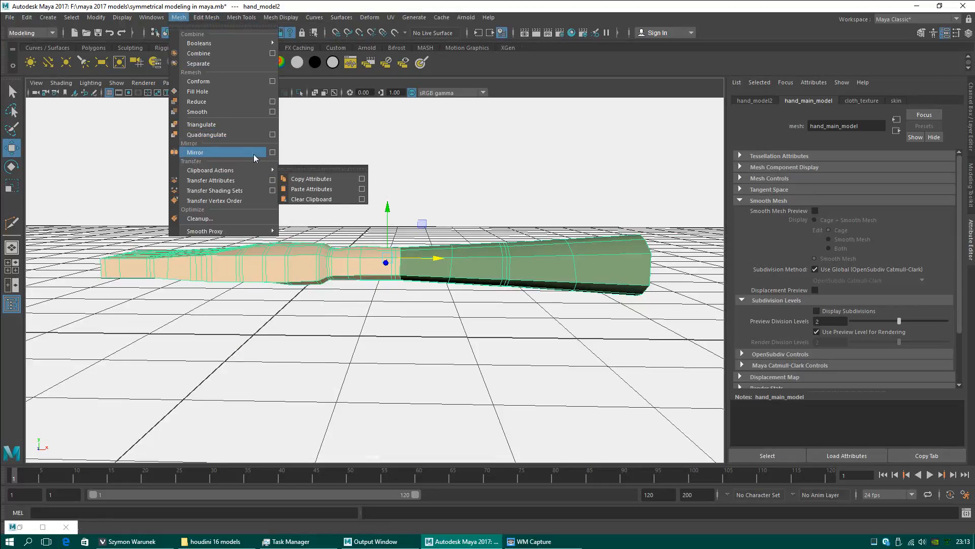
left_click(547, 277)
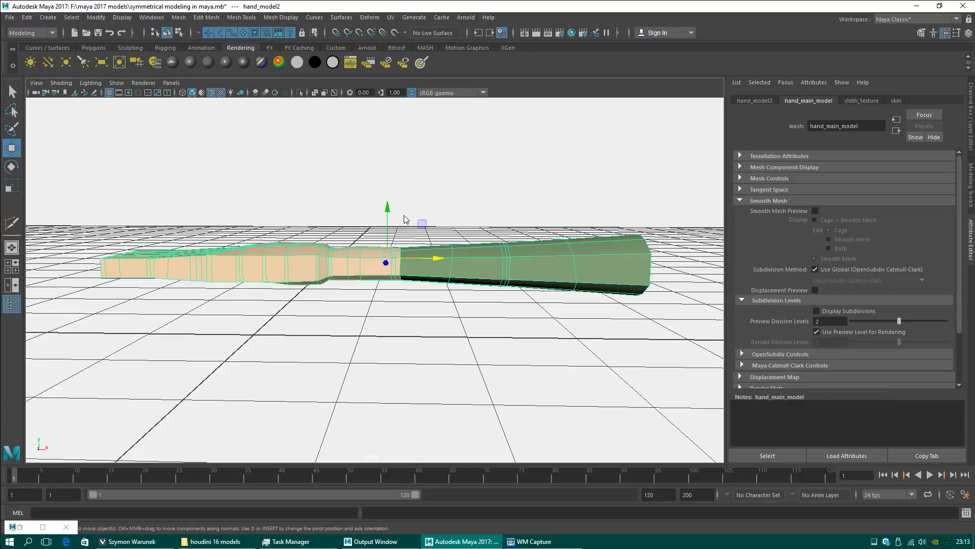
- Try a Duplicate Special copy of the main hand with a Z scale of -1, then undo it
left_click_drag(574, 276, 414, 284, "alt")
left_click(25, 19)
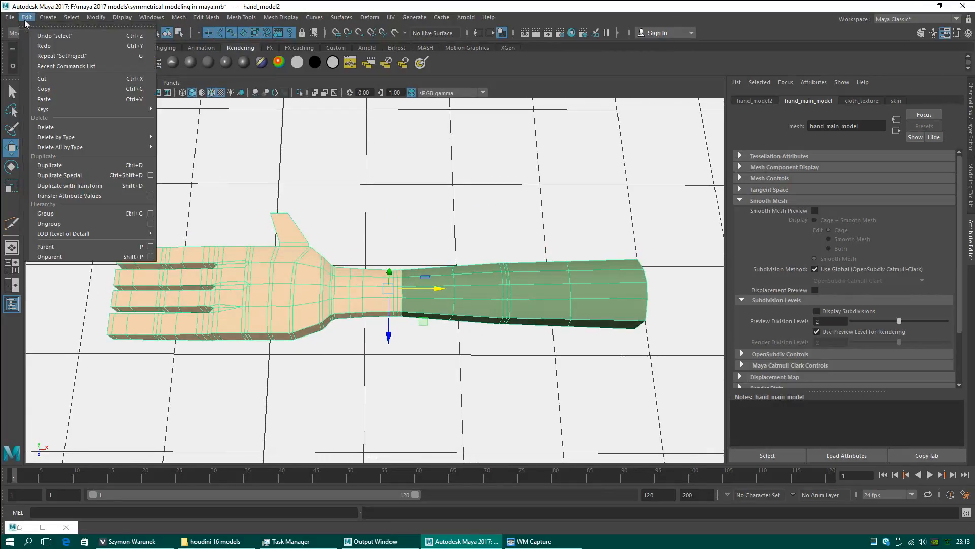
mouse_move(81, 142)
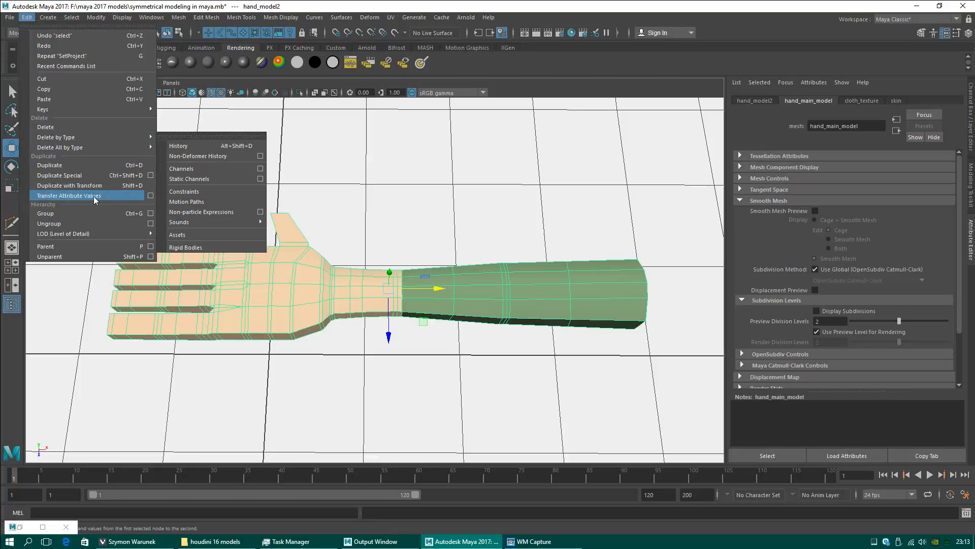
mouse_move(8, 17)
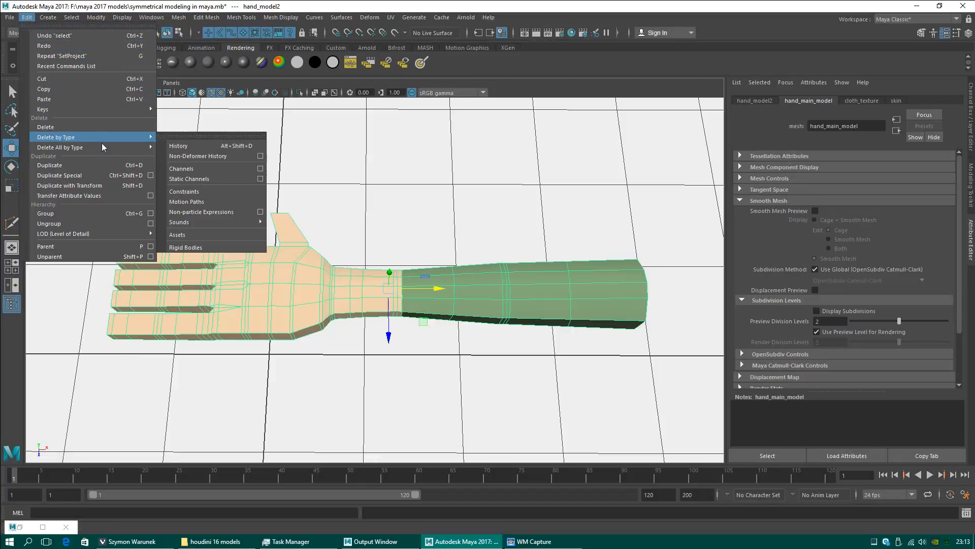
left_click(150, 176)
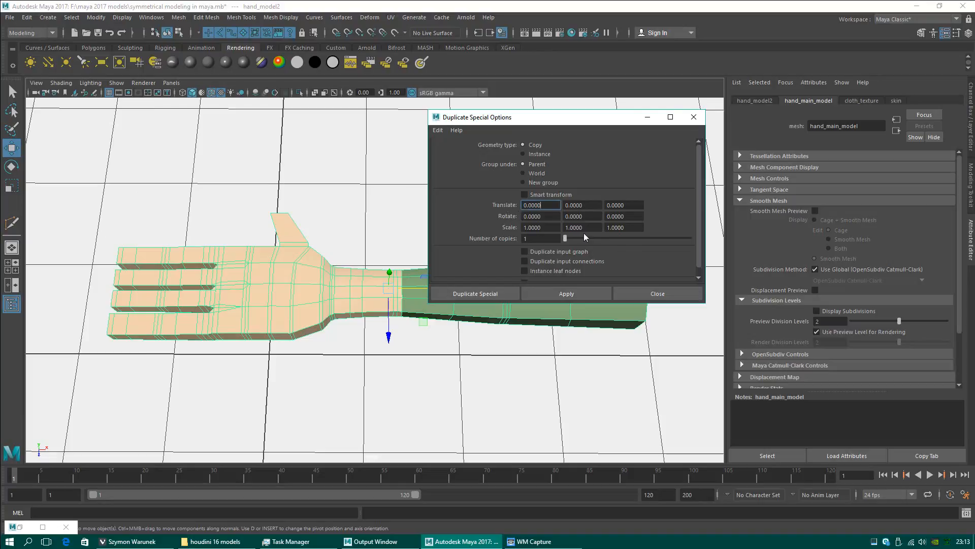
left_click(607, 228)
left_click(499, 297)
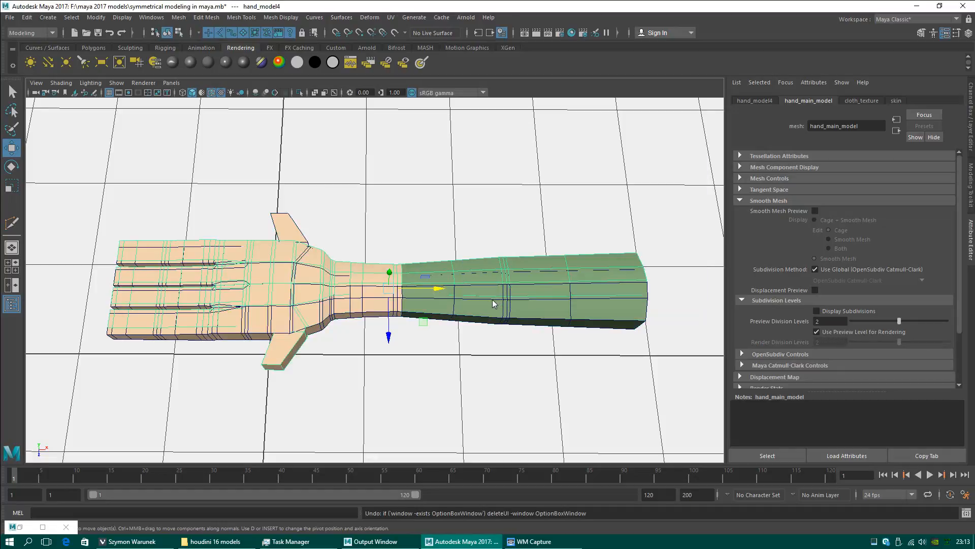
key("ctrl+z")
- Mirror the main hand with Duplicate Special as an instance, using scale -1, 1, 1
left_click(27, 17)
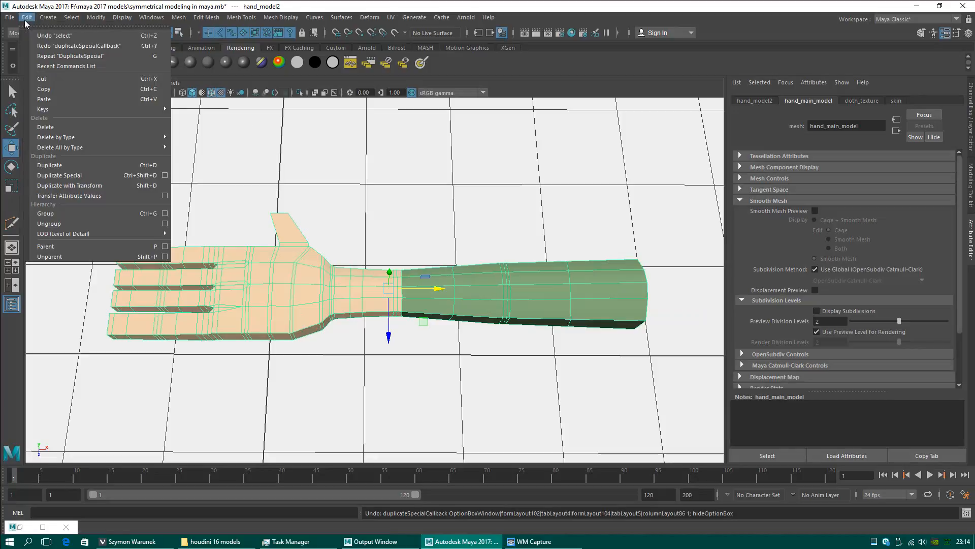
left_click(165, 175)
left_click(610, 227)
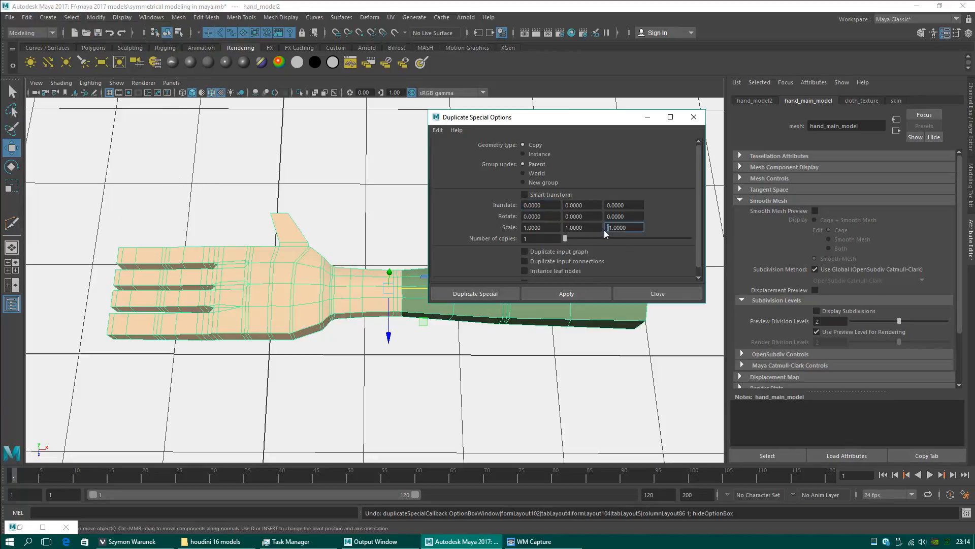
key("Delete")
left_click(525, 229)
type("-")
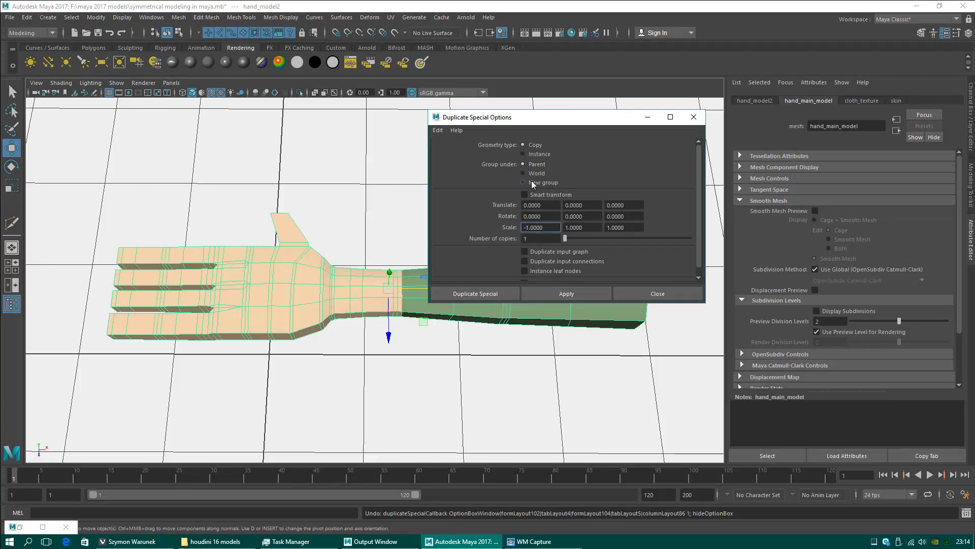
left_click(523, 155)
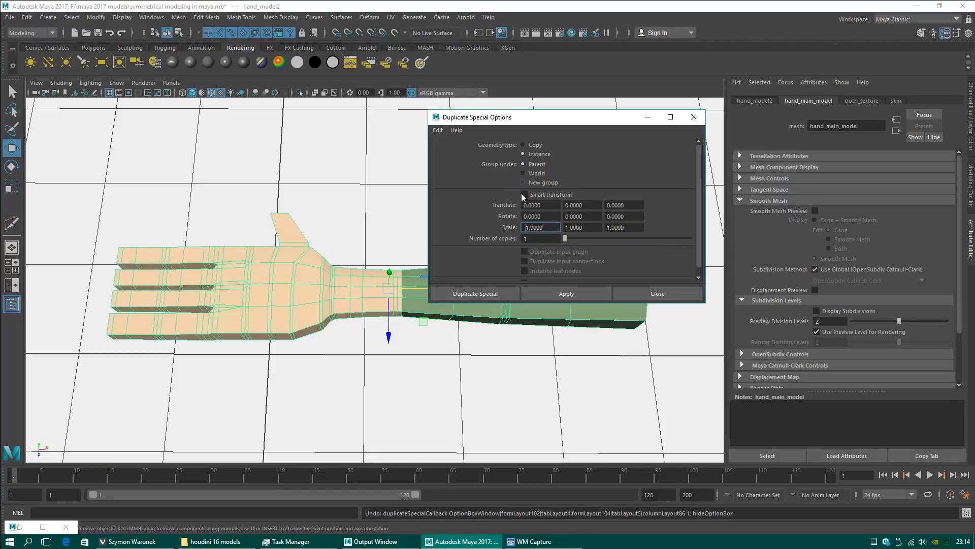
left_click(508, 294)
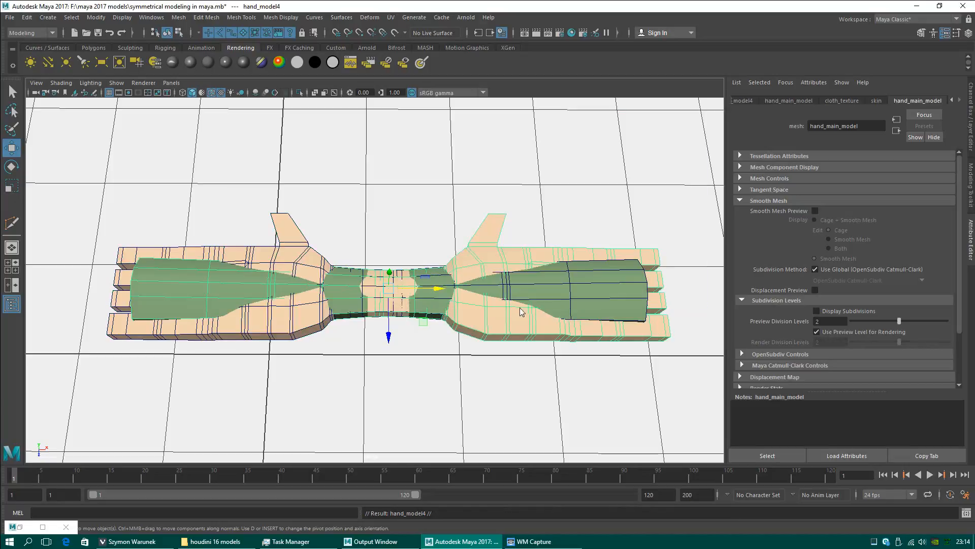
- Move the mirrored instance and the original hand apart along the X axis, leaving a gap between the forearm ends
left_click_drag(417, 301, 447, 278, "alt")
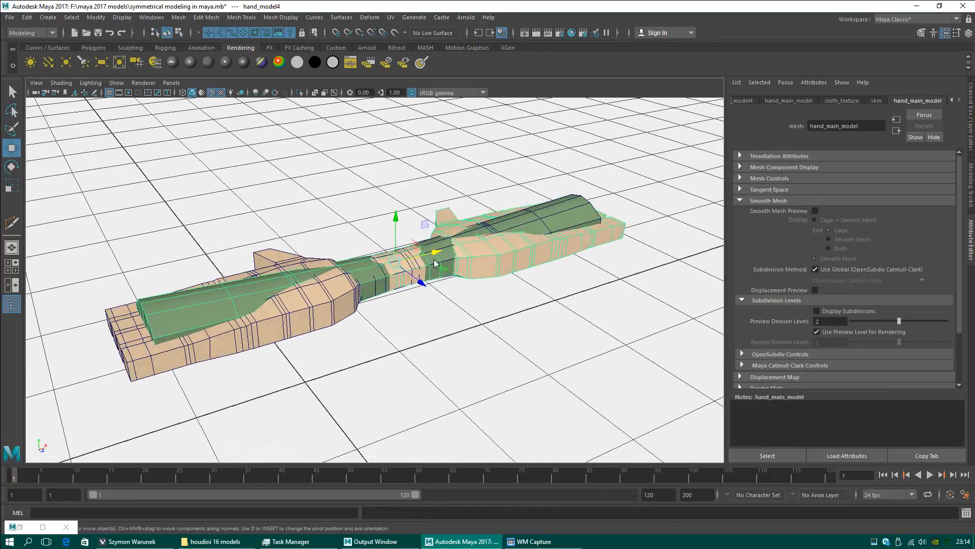
left_click_drag(749, 184, 793, 172)
right_click_drag(614, 257, 472, 251, "alt")
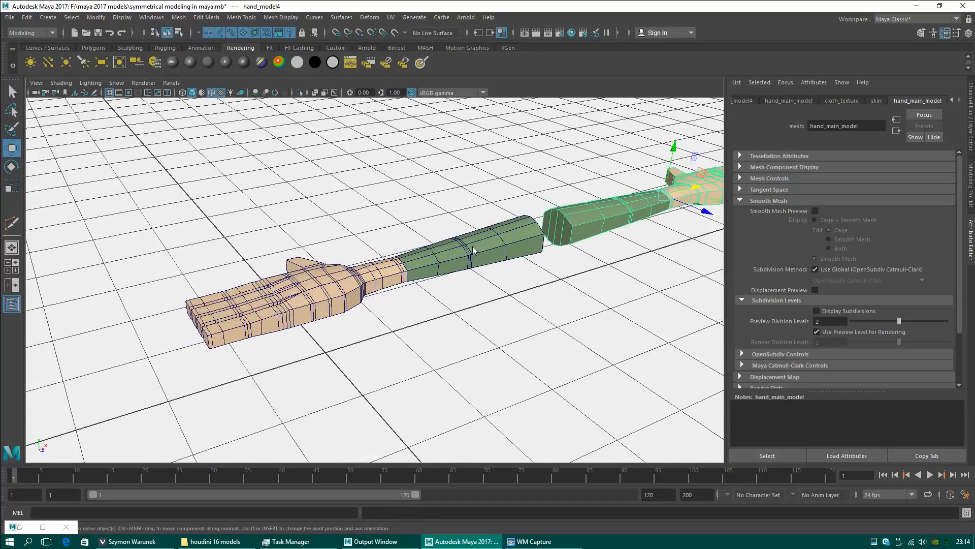
middle_click_drag(528, 239, 447, 246, "alt")
left_click(428, 256)
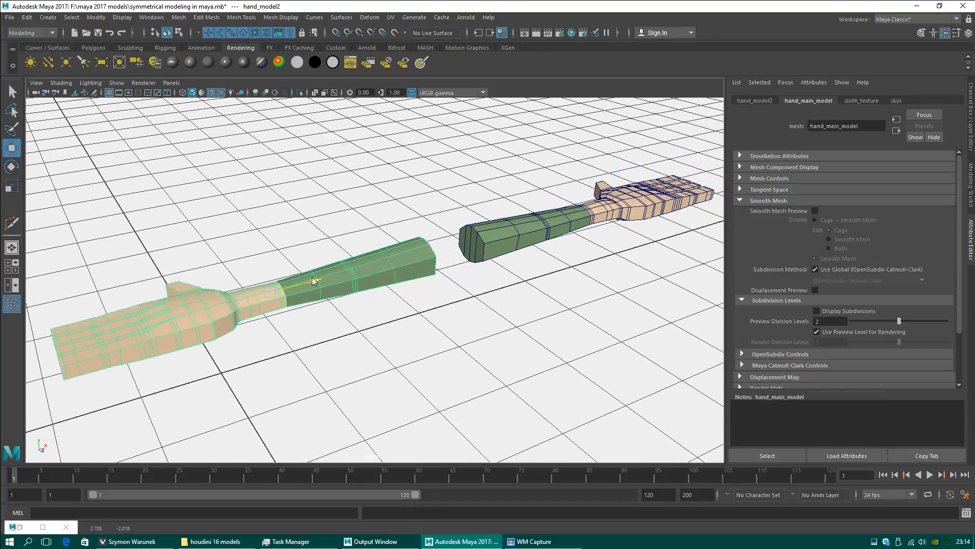
left_click_drag(435, 309, 508, 273, "alt")
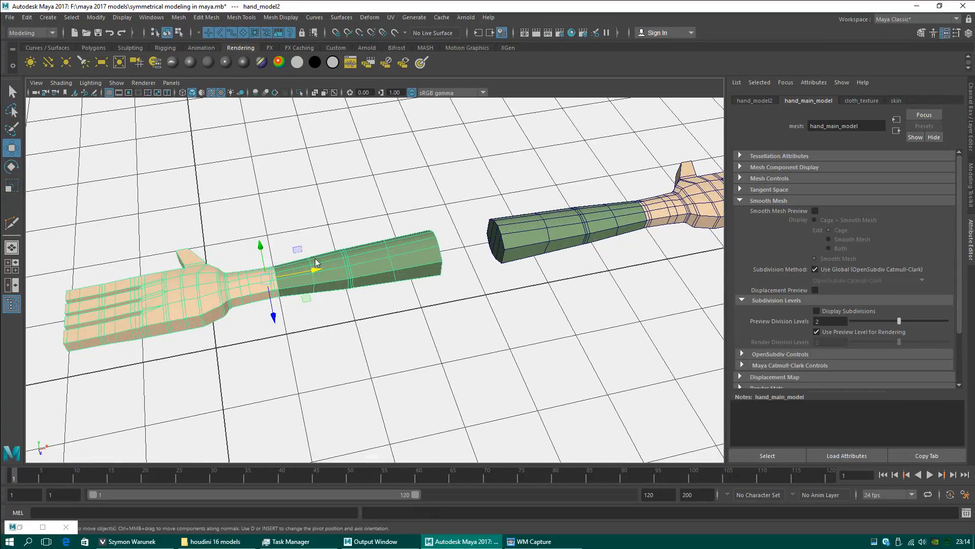
left_click_drag(316, 270, 261, 278)
- Duplicate the original hand and its mirrored instance together, and move the copies behind them along the Z axis
left_click(558, 236)
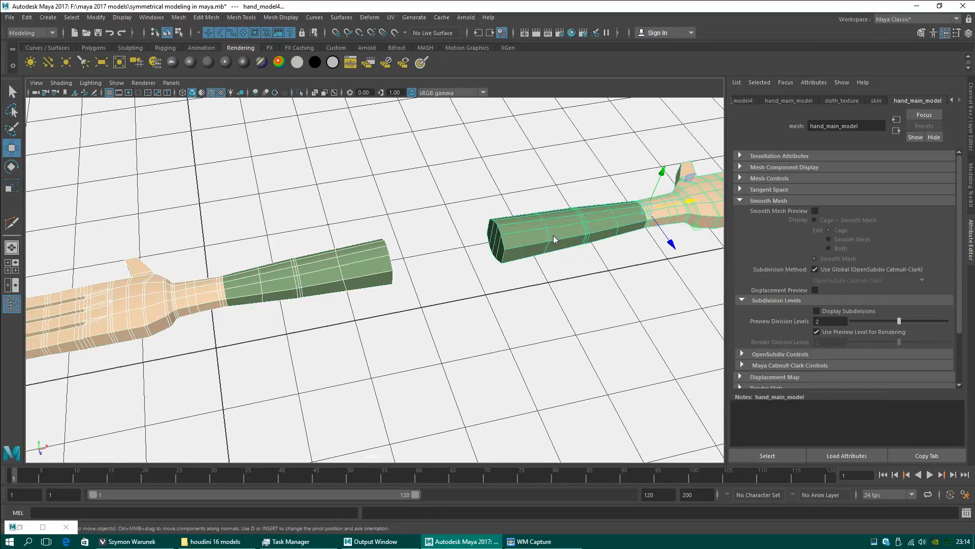
left_click(93, 48)
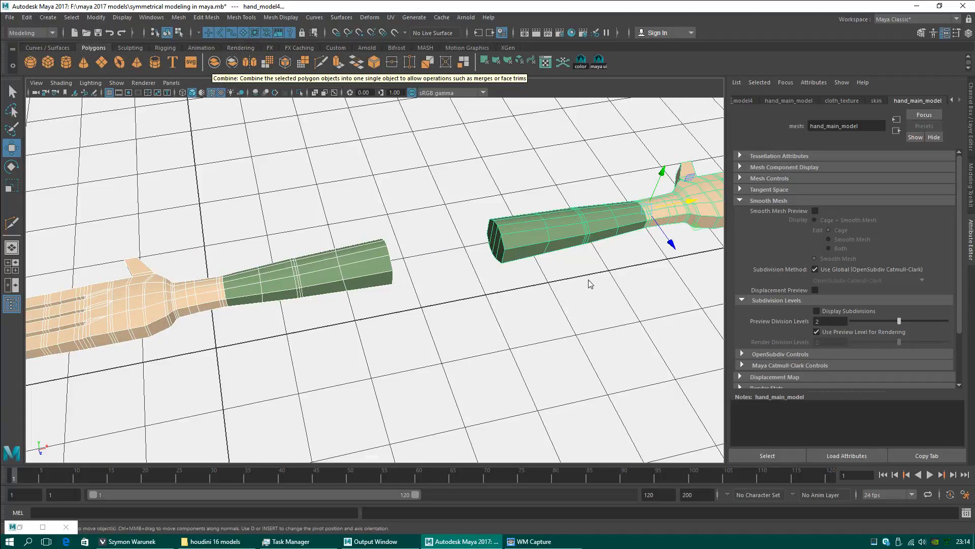
right_click_drag(590, 283, 416, 274, "alt")
left_click_drag(416, 274, 427, 277, "alt")
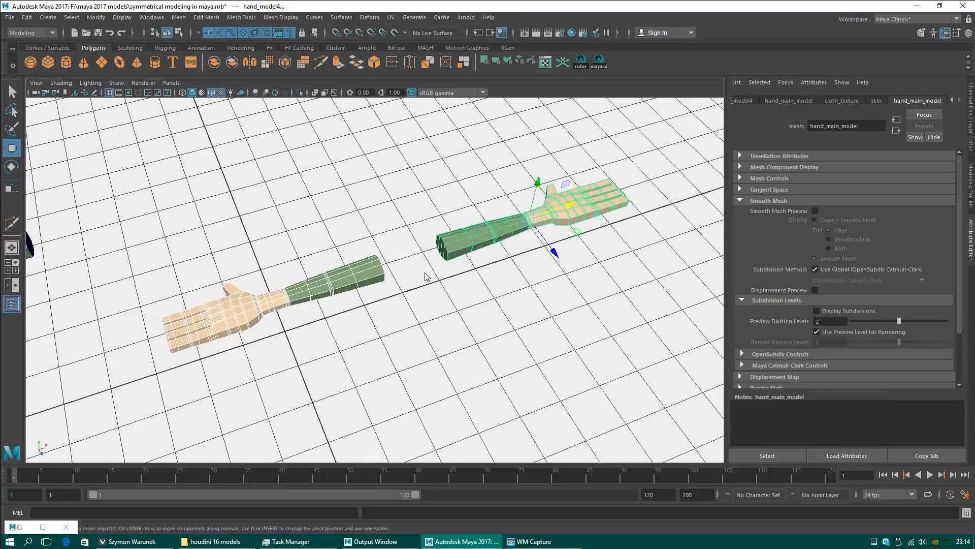
key("ctrl+d")
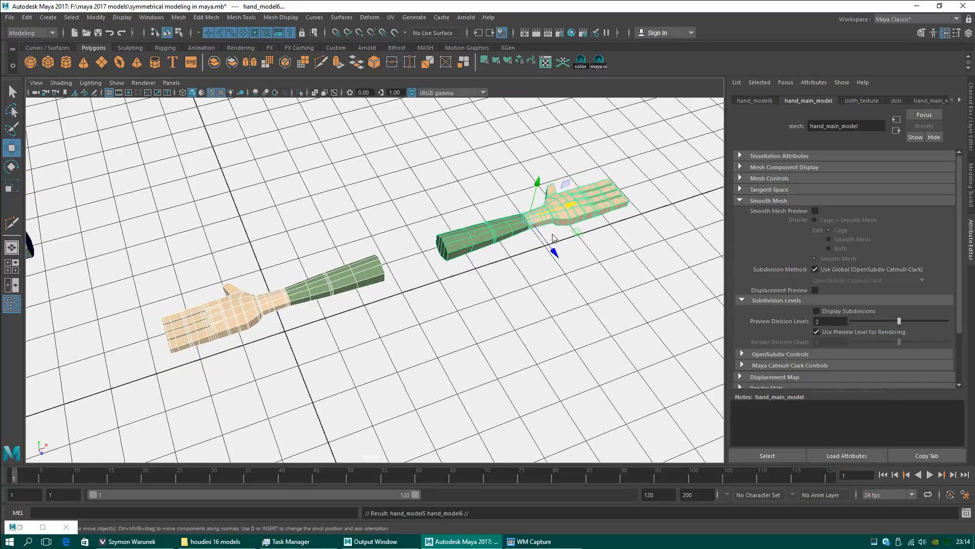
left_click_drag(554, 238, 448, 159)
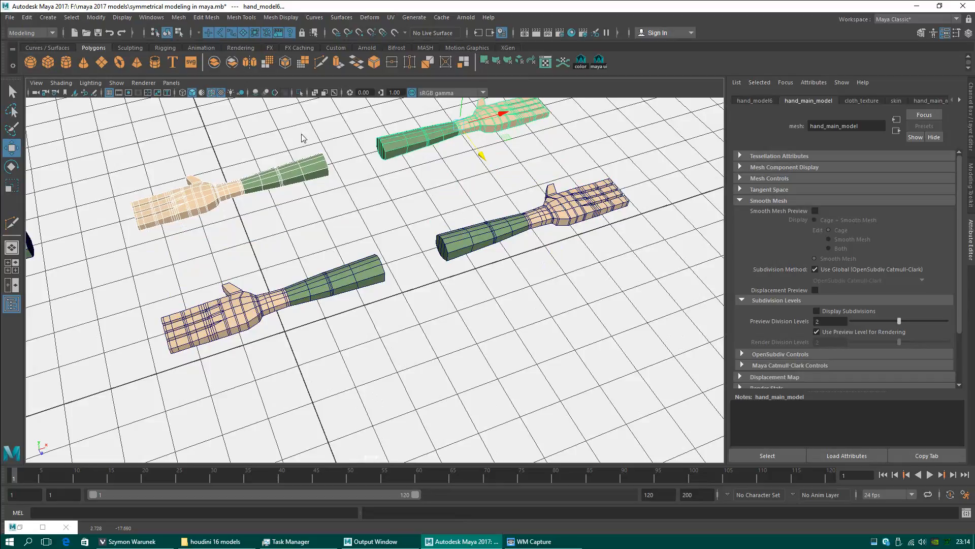
- Try combining the front hand pair into one mesh and moving it along Z, then undo the move and the Combine
left_click(349, 271)
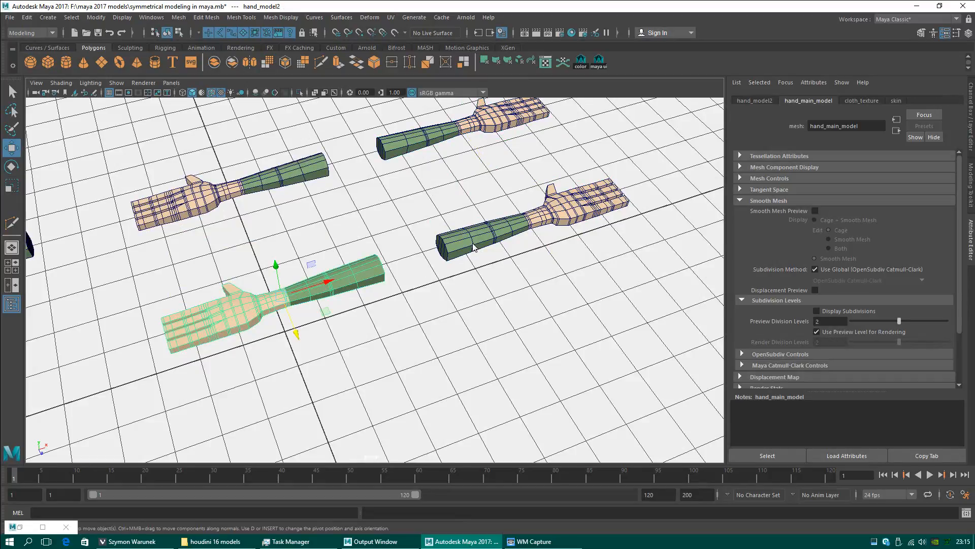
left_click(474, 247, "shift")
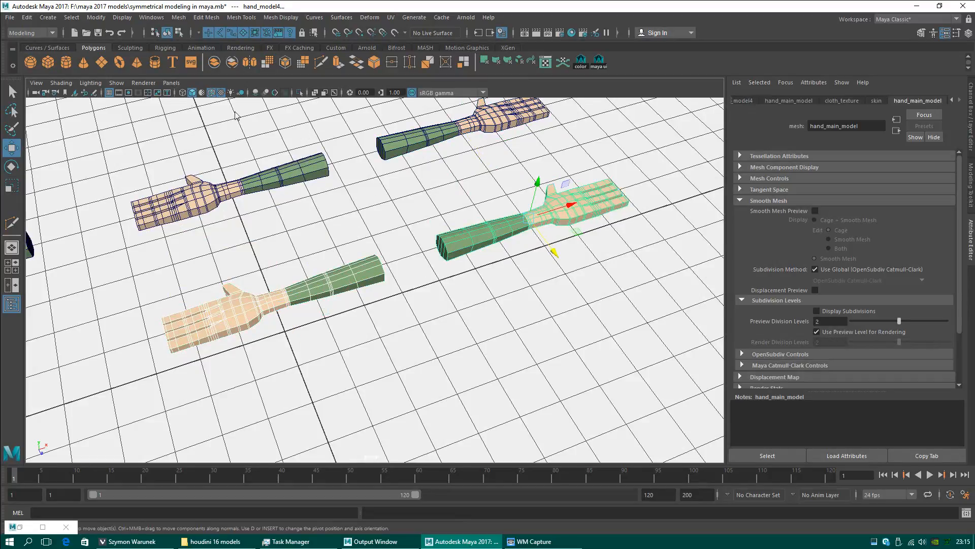
left_click(214, 63)
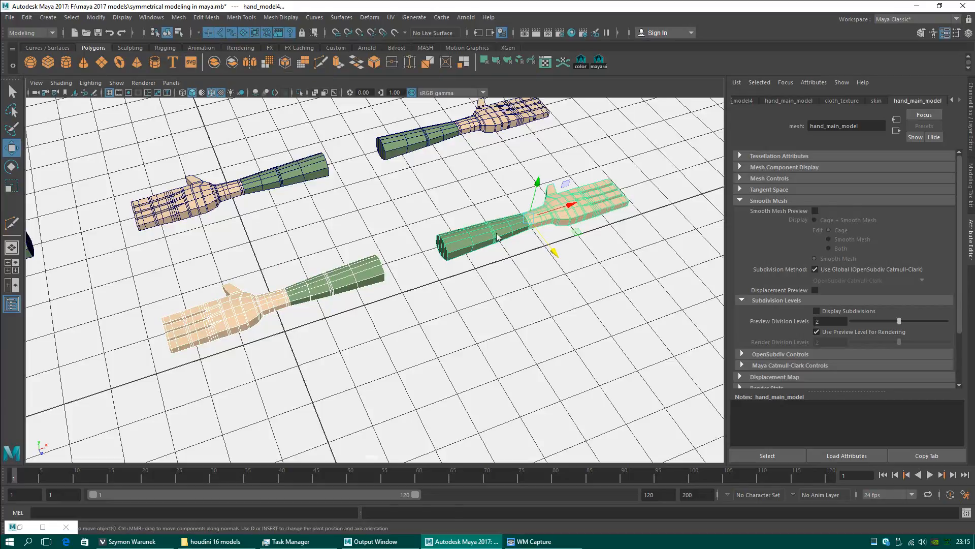
left_click(384, 265)
key("w")
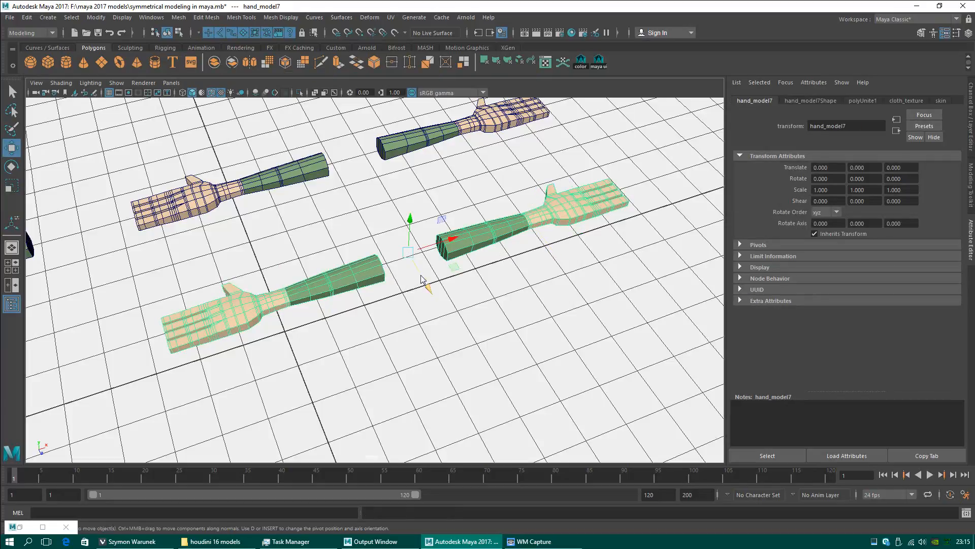
left_click_drag(421, 278, 453, 311)
key("ctrl+z")
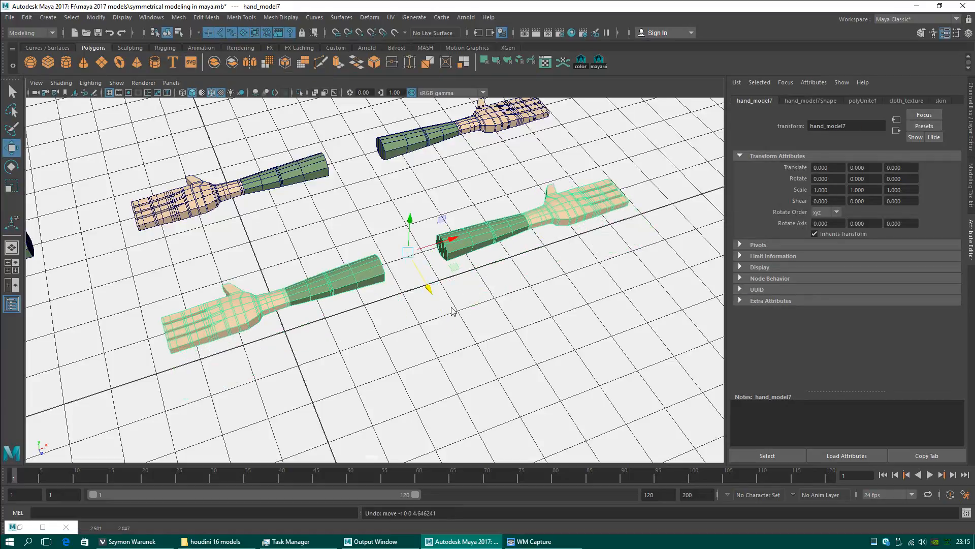
key("ctrl+z")
key("ctrl+z")
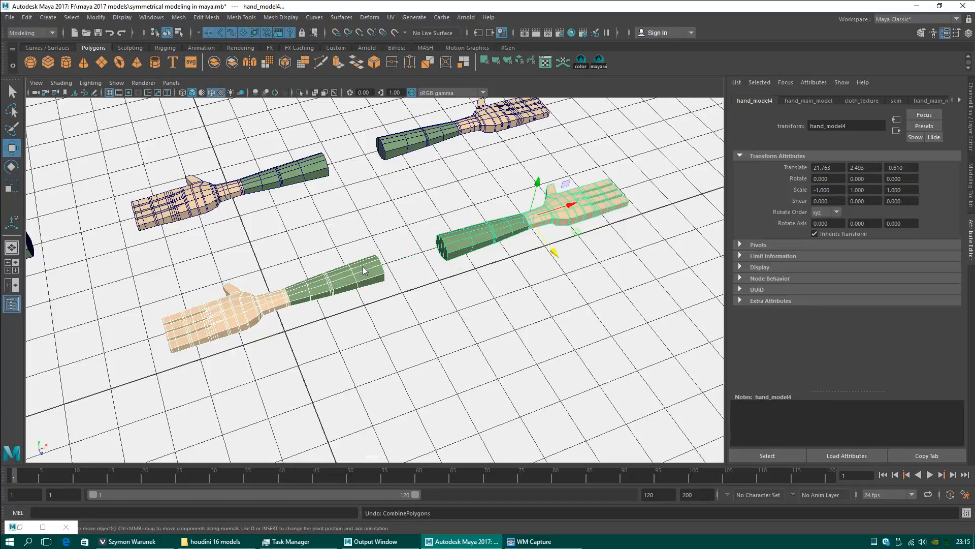
- Extrude the underside faces at the forearm end of the front original hand downward along Y by about 4.06 units
left_click(365, 270)
left_click_drag(398, 260, 414, 203, "alt")
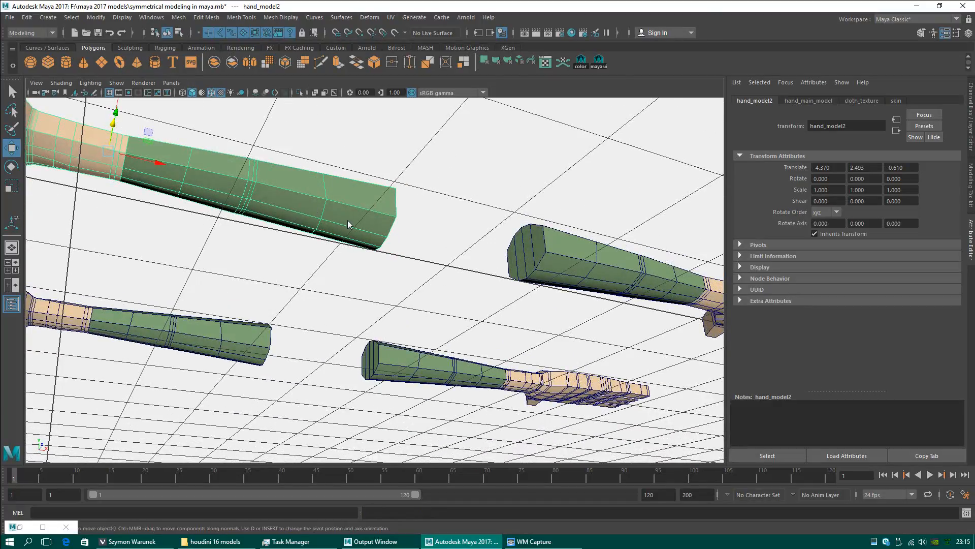
right_click_drag(347, 221, 351, 238)
left_click(354, 234)
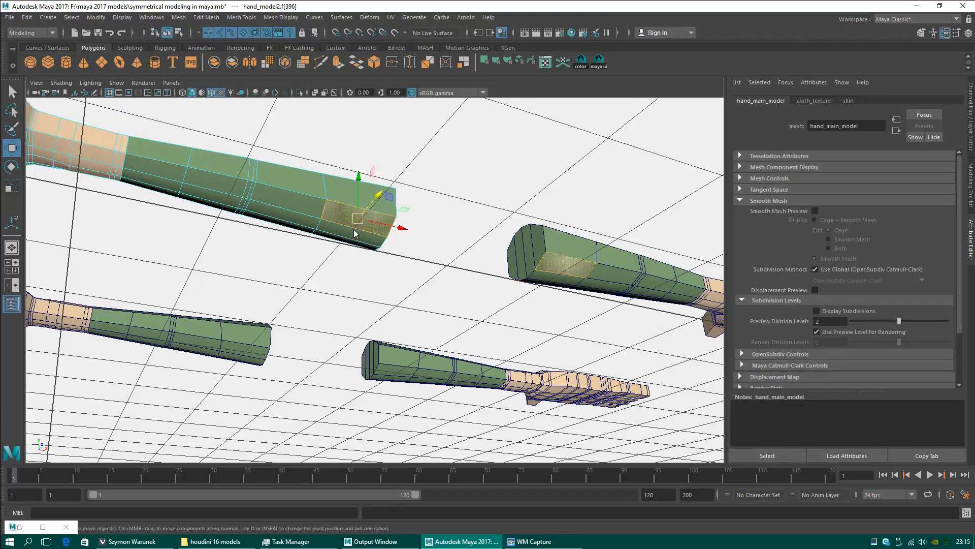
left_click(345, 243, "shift")
left_click_drag(343, 228, 345, 228, "alt")
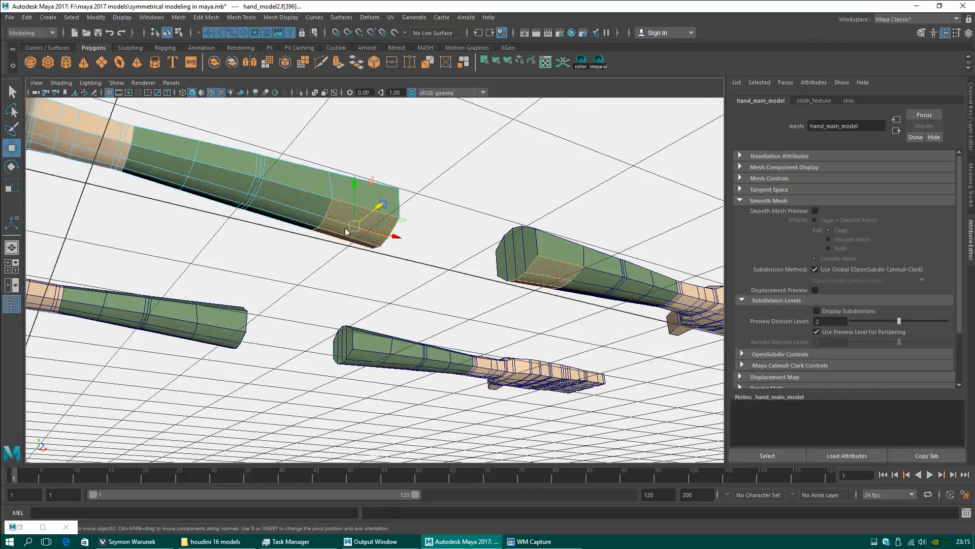
right_click_drag(339, 214, 372, 219, "shift")
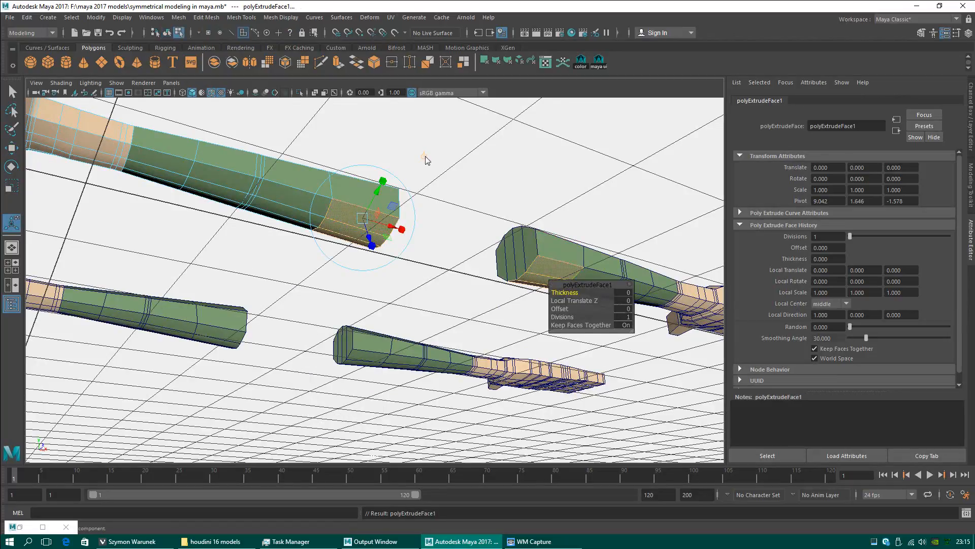
left_click(425, 157)
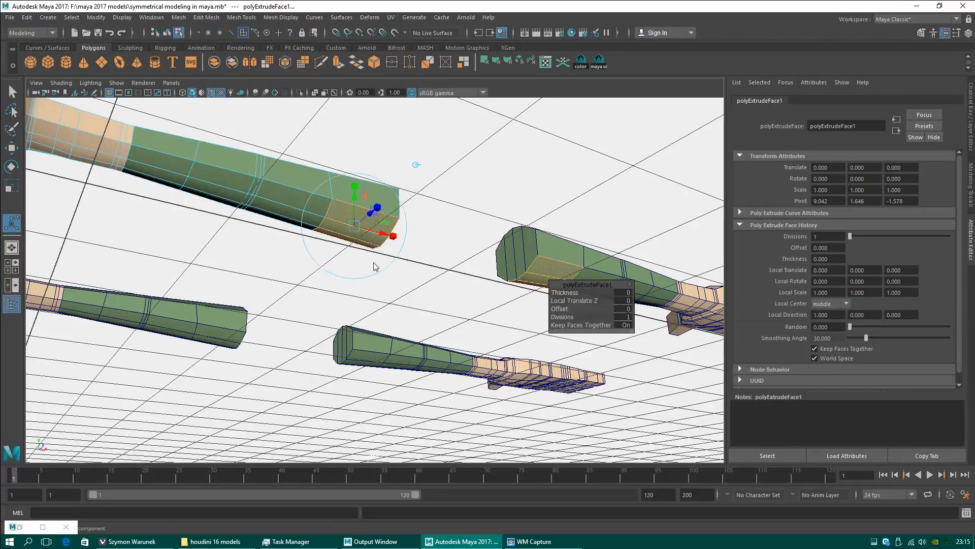
left_click_drag(358, 210, 386, 223)
left_click(15, 150)
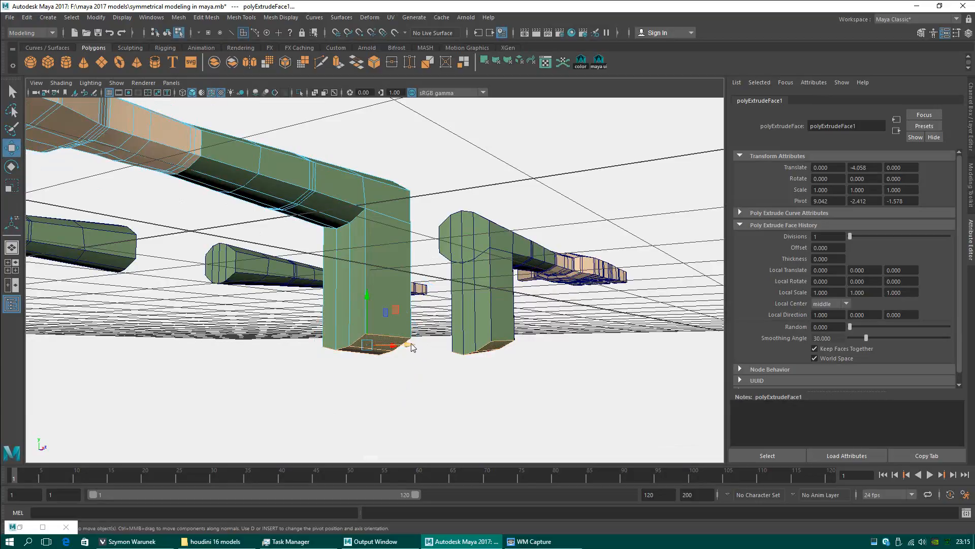
- Adjust the edges on the extruded block's bottom along Y to even out its underside
left_click(393, 336)
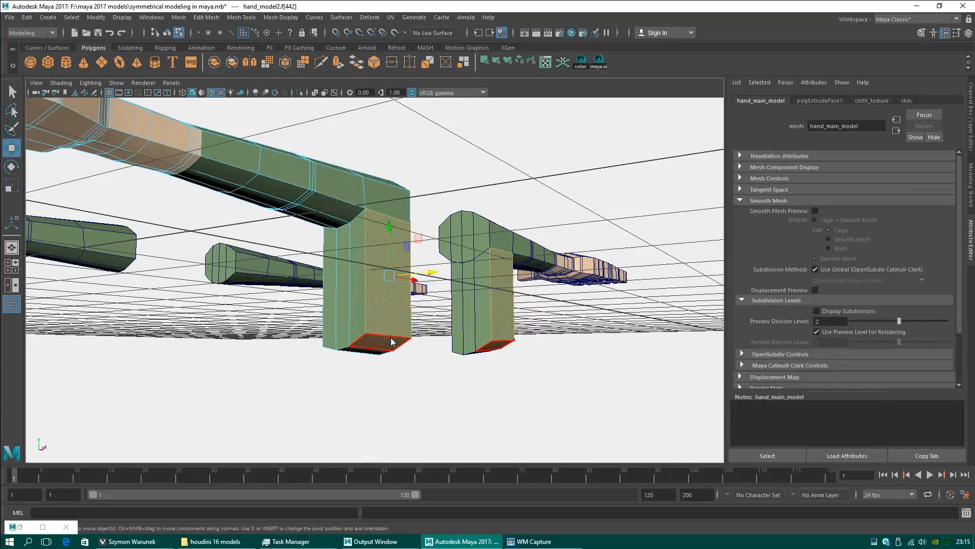
right_click_drag(392, 338, 391, 222)
left_click(390, 335)
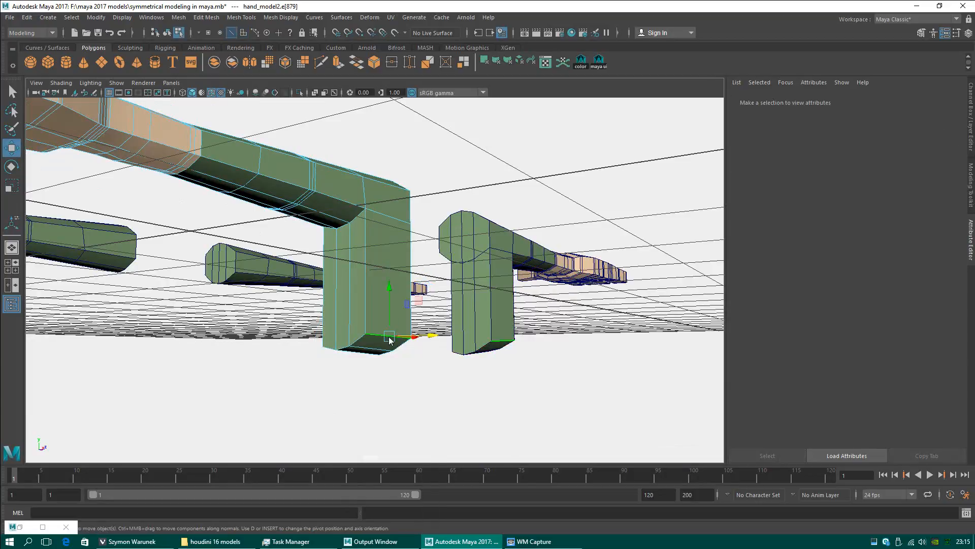
key("f")
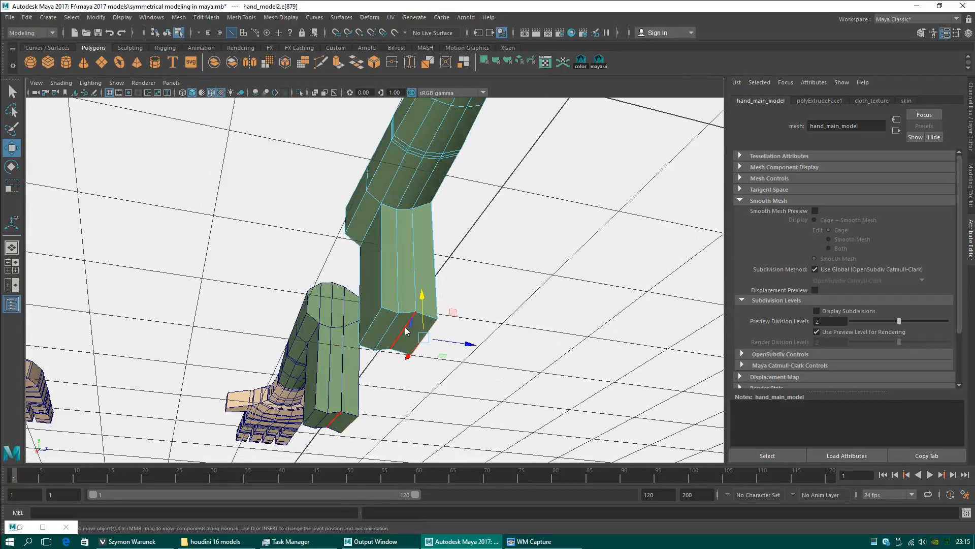
left_click(405, 331)
left_click_drag(404, 304, 404, 309)
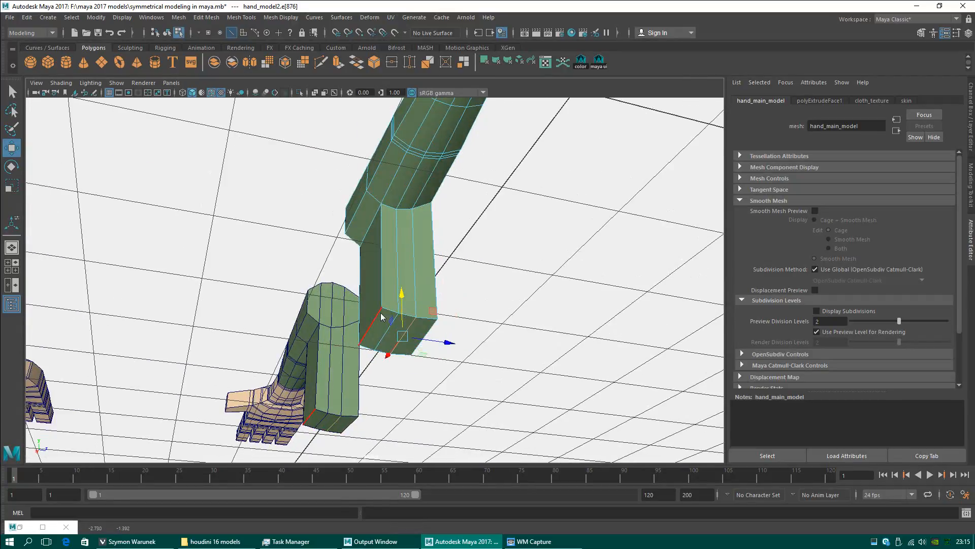
left_click(370, 320)
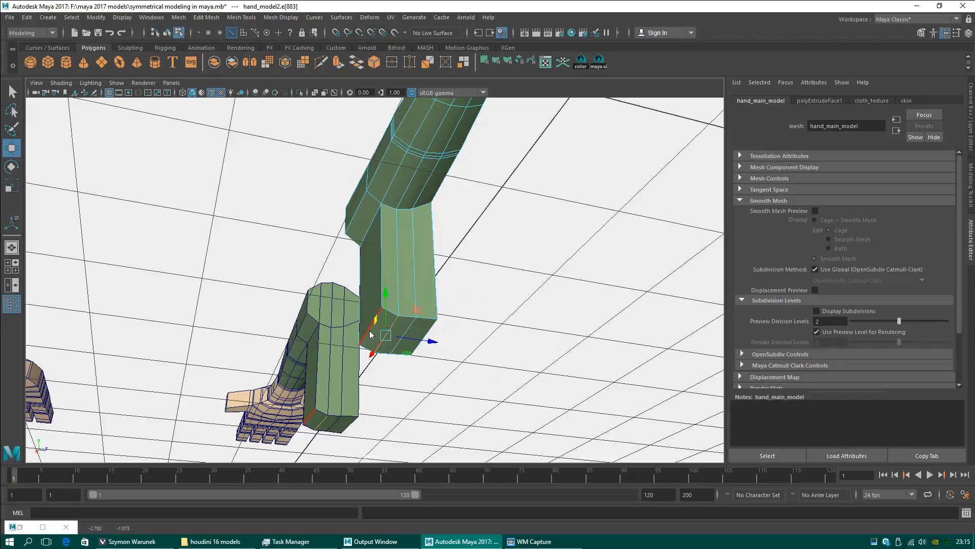
- Move the side edge at the block's bottom and the matching edge at its top along Z to straighten that side
left_click(369, 311)
left_click_drag(370, 306, 389, 340)
left_click_drag(415, 239, 391, 233, "alt")
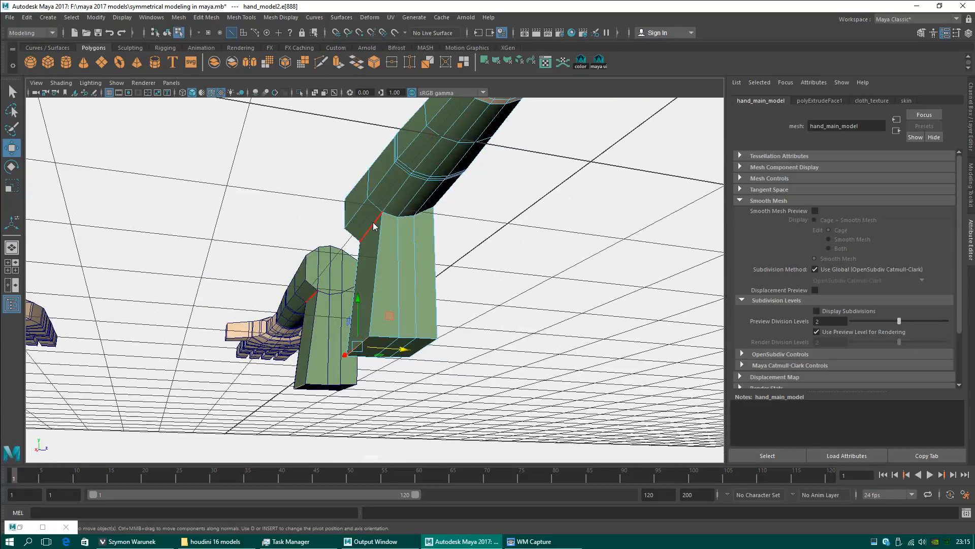
left_click(387, 233)
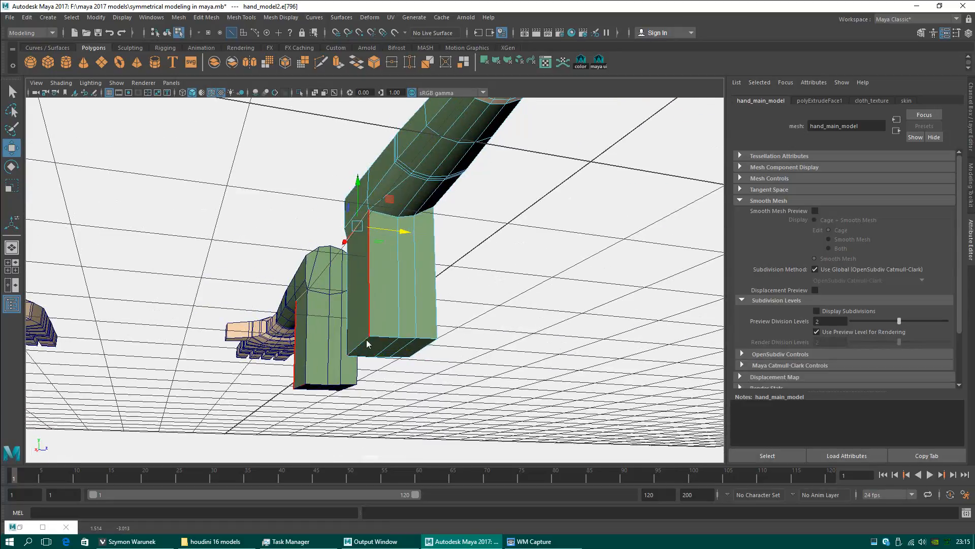
left_click(389, 349)
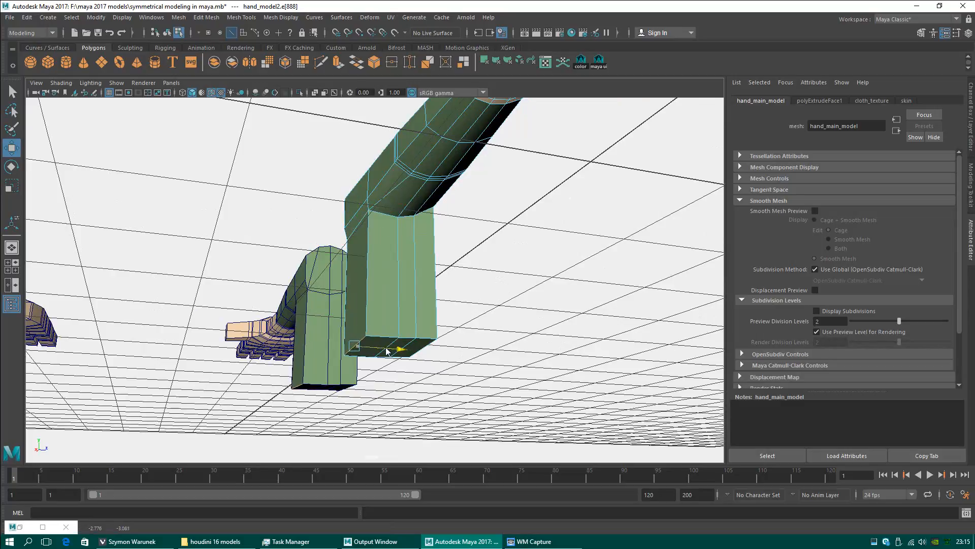
- Return to object mode and select the rear hand copy together with its mirrored instance
left_click_drag(366, 224, 523, 276, "alt")
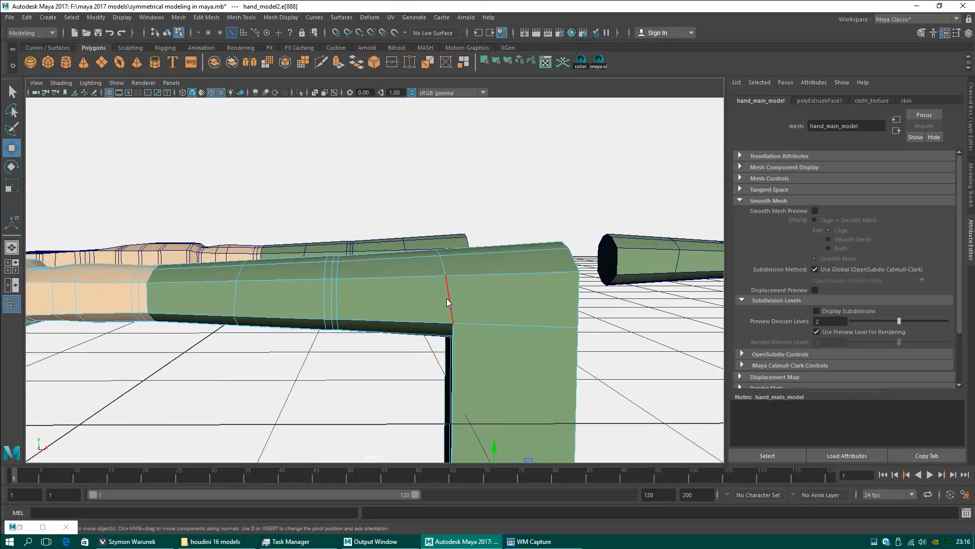
left_click(415, 280)
mouse_move(419, 294)
left_mouse_down("alt")
mouse_move(462, 300)
mouse_move(435, 305)
left_mouse_up("alt")
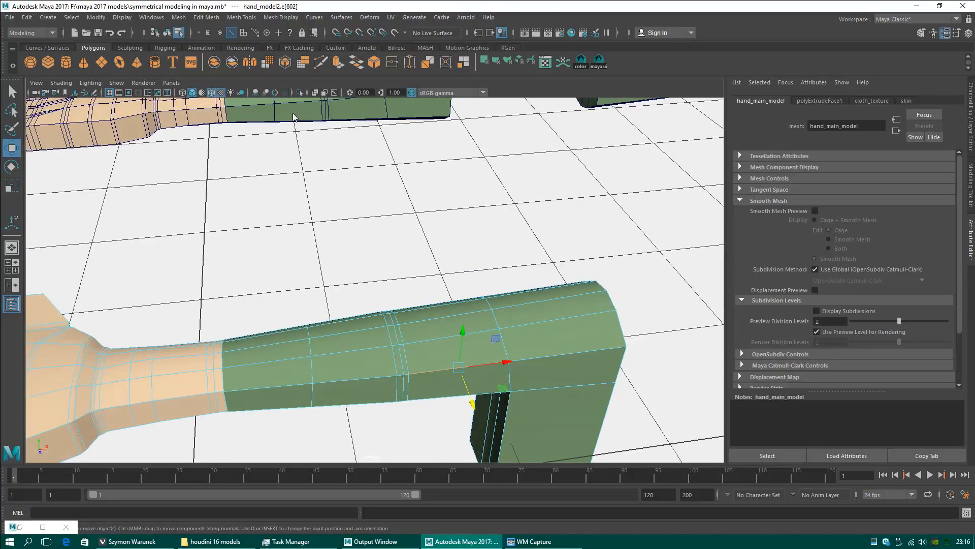
right_click_drag(436, 250, 481, 233)
left_click(368, 114)
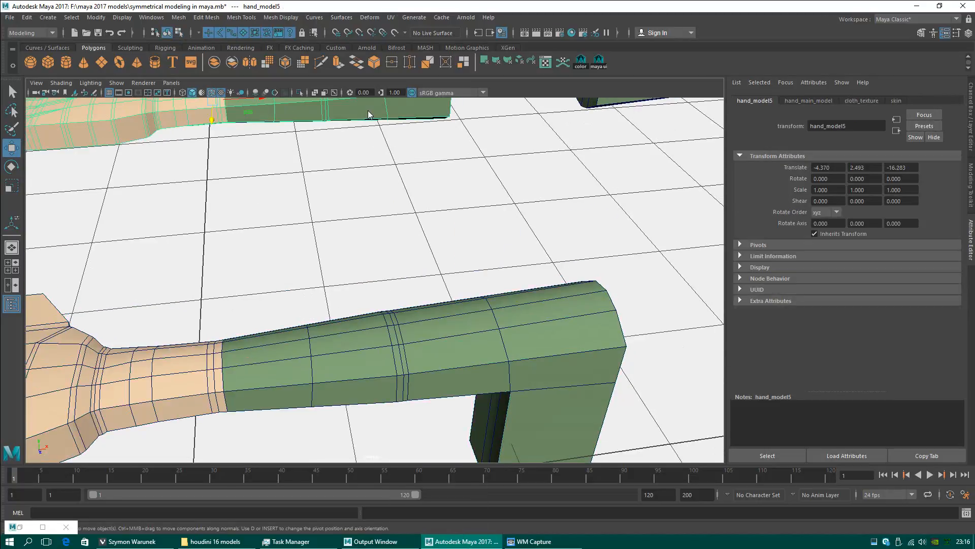
right_click_drag(545, 256, 419, 254, "alt")
mouse_move(421, 325)
left_mouse_down("alt")
mouse_move(396, 269)
mouse_move(414, 321)
left_mouse_up("alt")
middle_click_drag(325, 321, 421, 296, "alt")
right_click_drag(420, 296, 382, 302, "alt")
left_click_drag(446, 320, 479, 206, "alt")
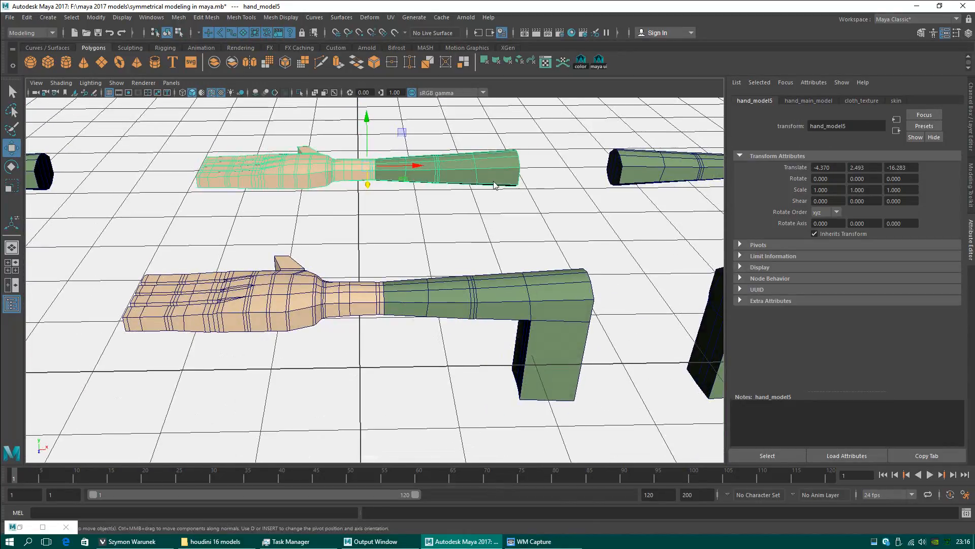
left_click(633, 172)
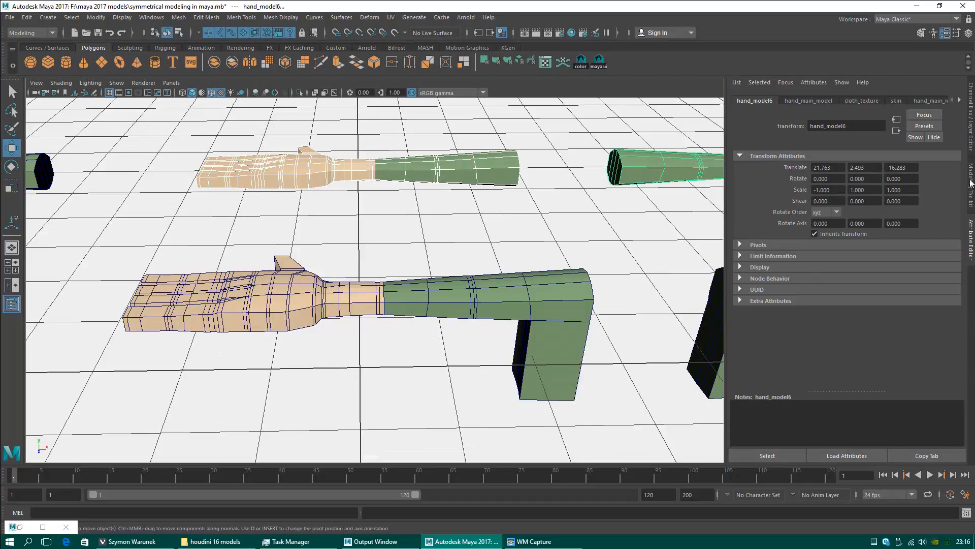
- Create an empty display layer and add the selected rear hand pair to it
left_click(972, 143)
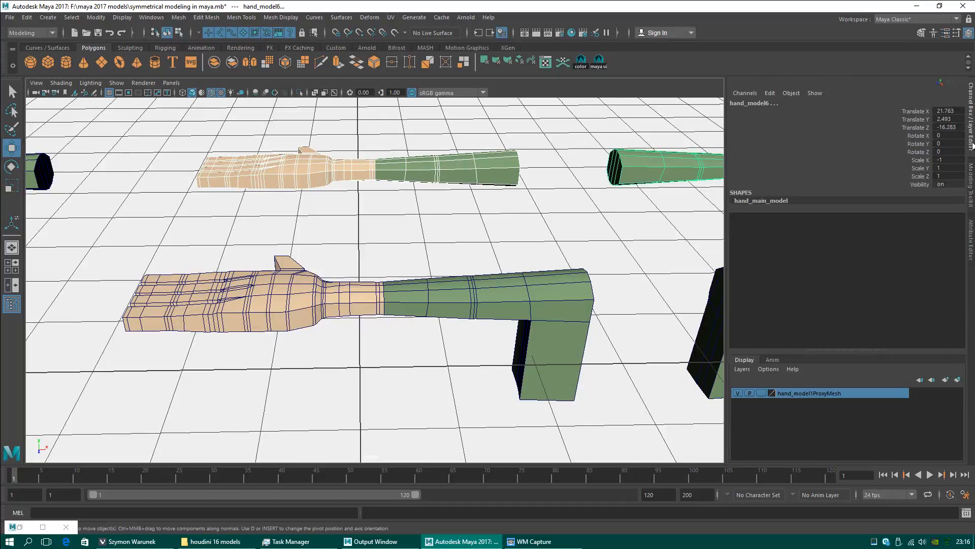
left_click(742, 372)
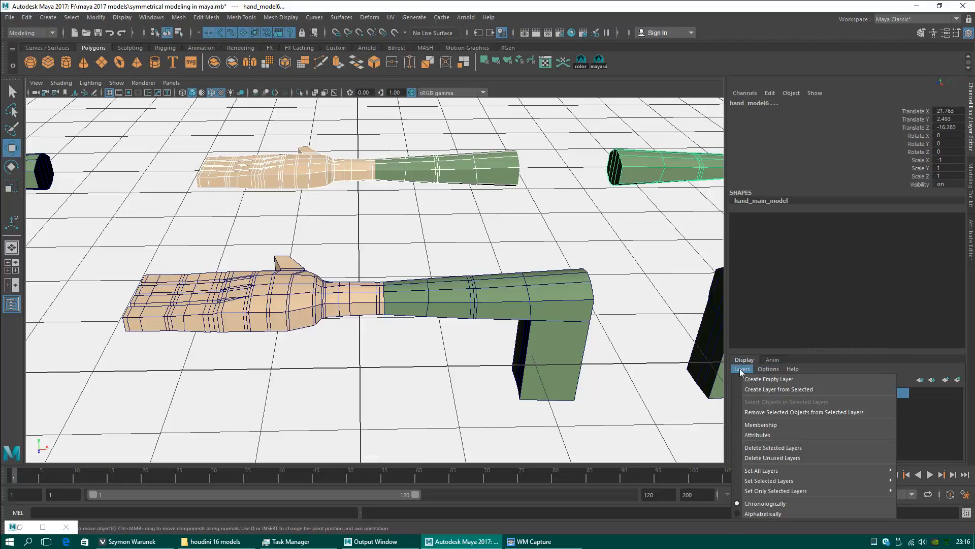
left_click(749, 380)
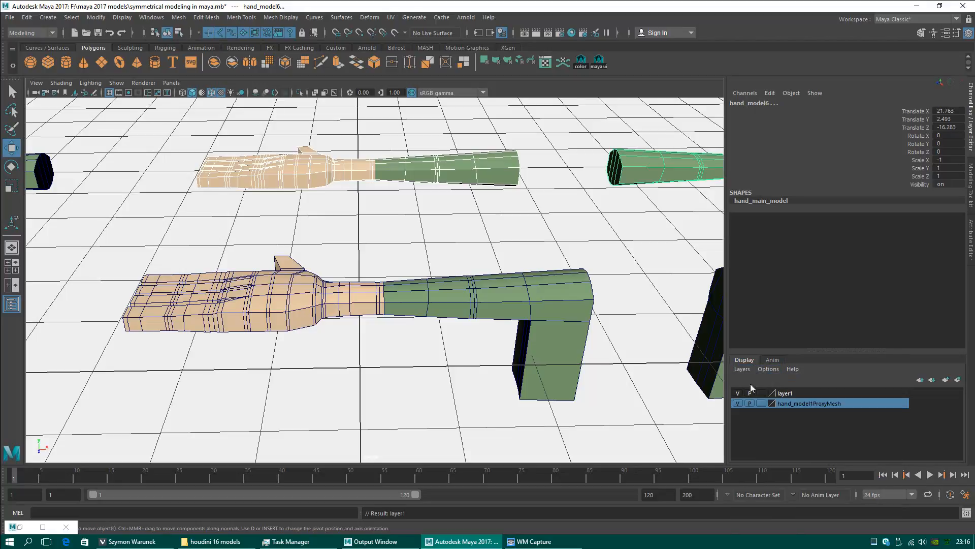
left_click(794, 394)
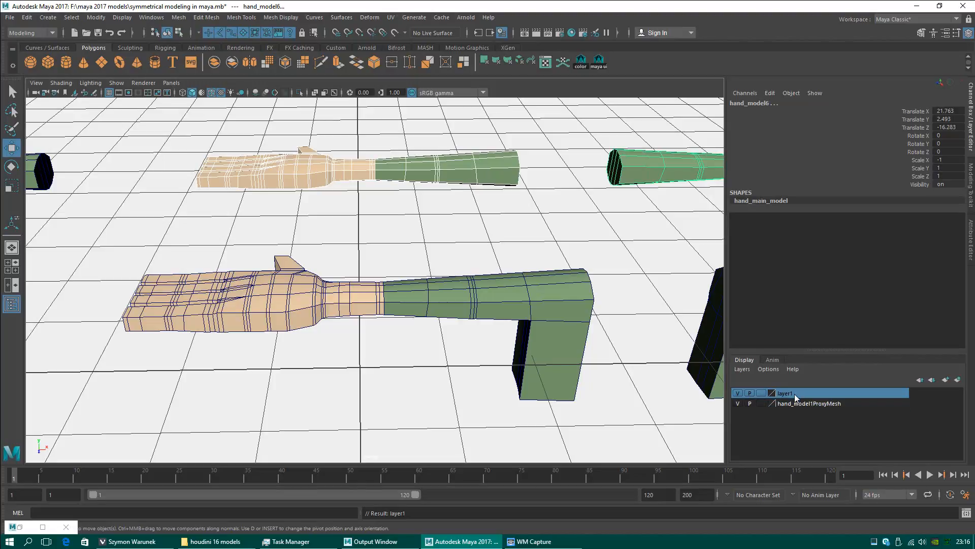
right_click(795, 397)
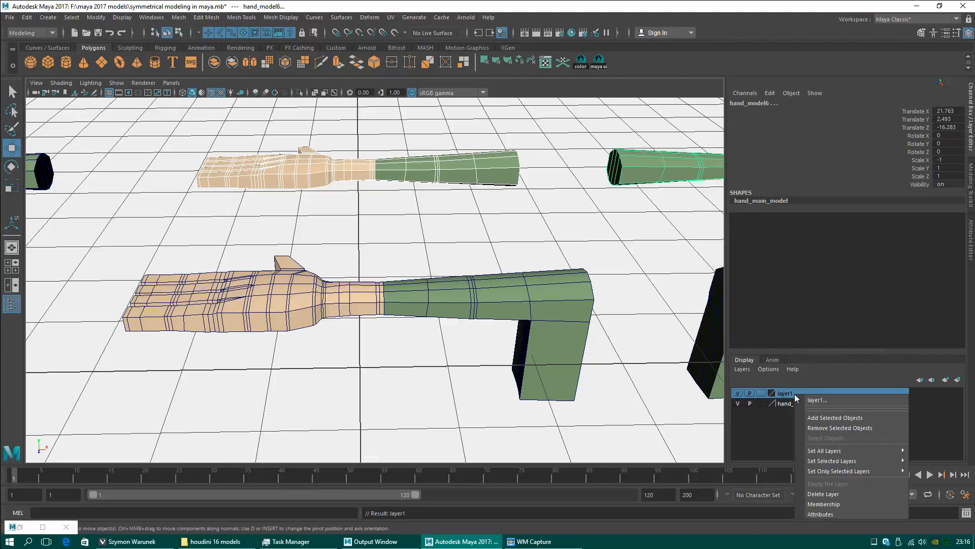
left_click(835, 417)
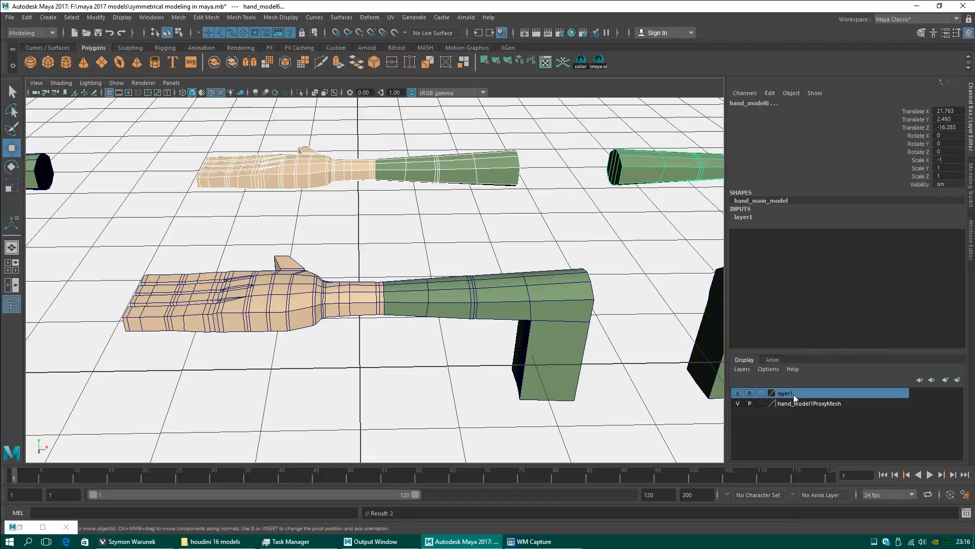
- Rename the new display layer our_hands and assign it the white color
double_click(793, 394)
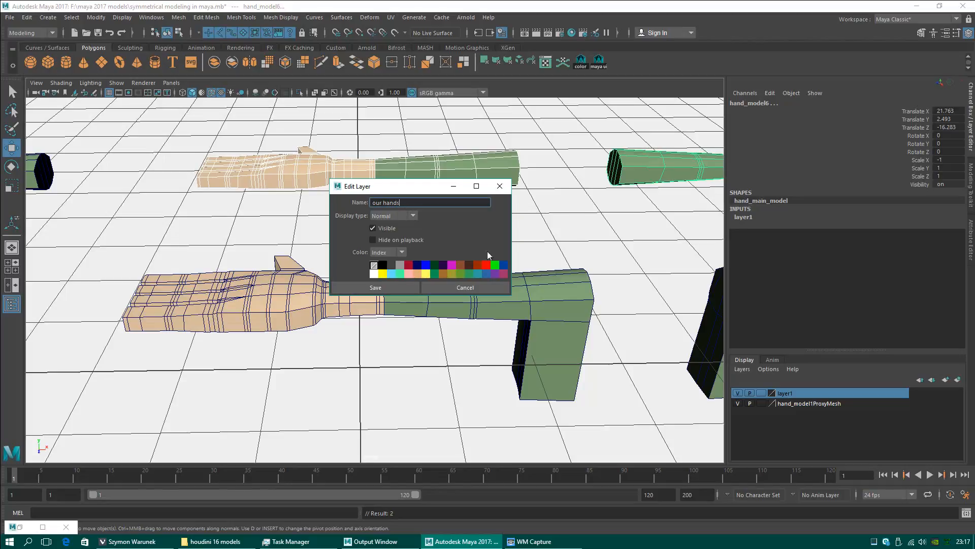
left_click(376, 287)
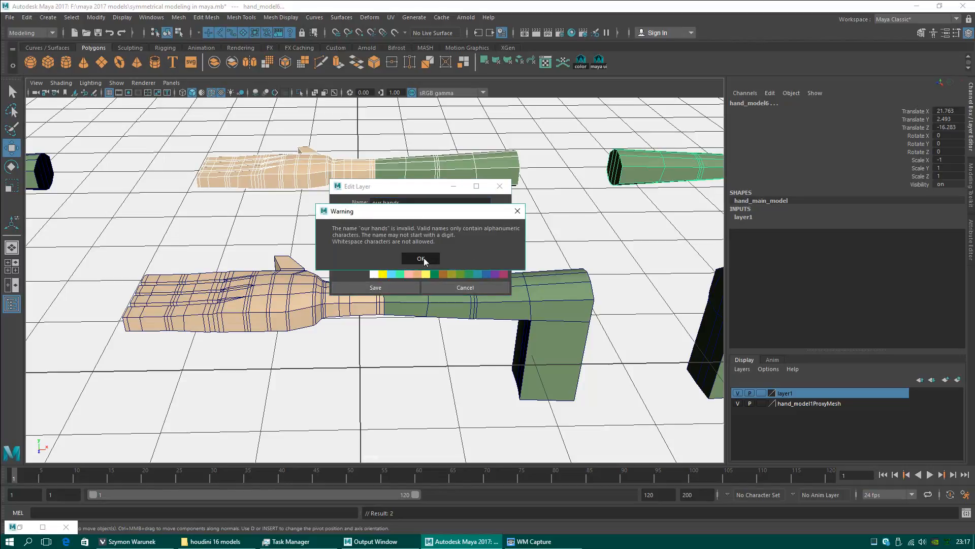
left_click(421, 258)
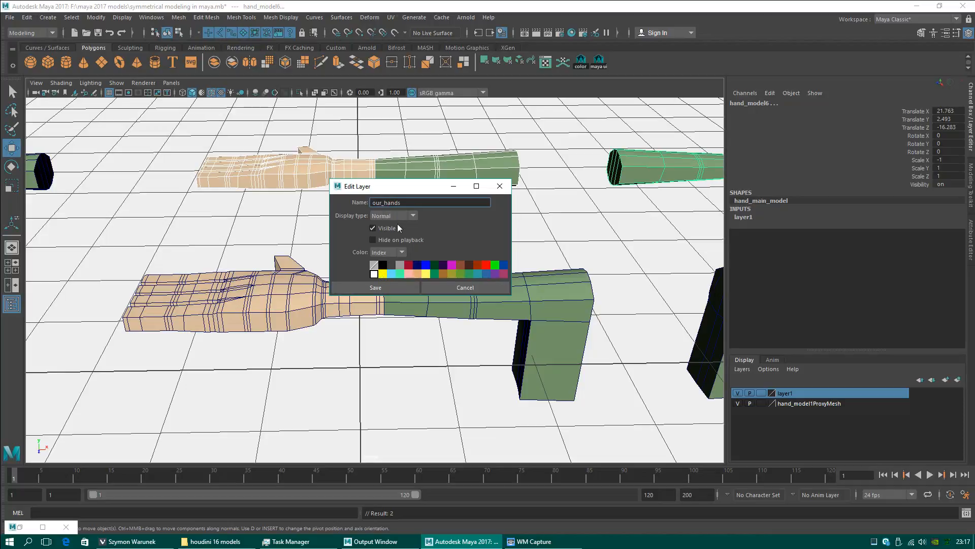
left_click(378, 288)
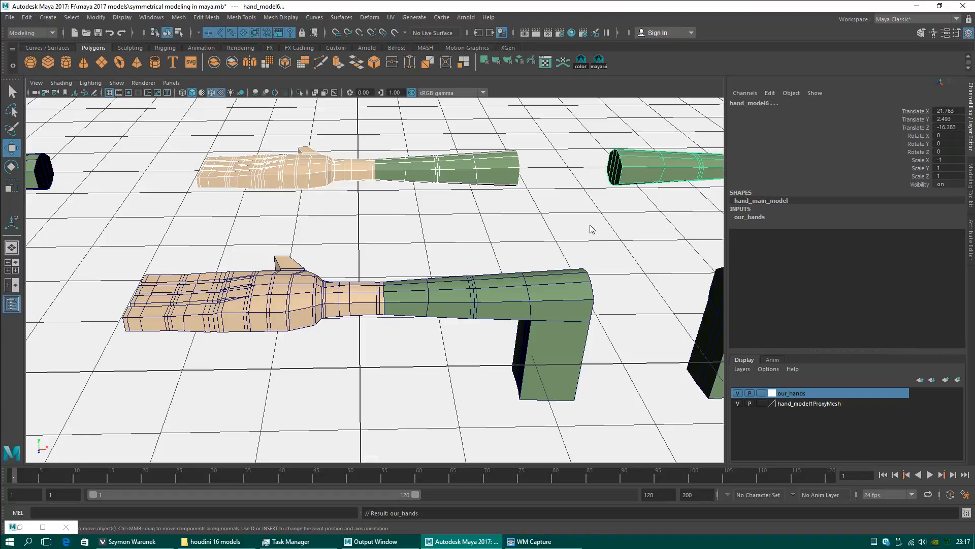
- Hide the our_hands layer and show it again
left_click(739, 394)
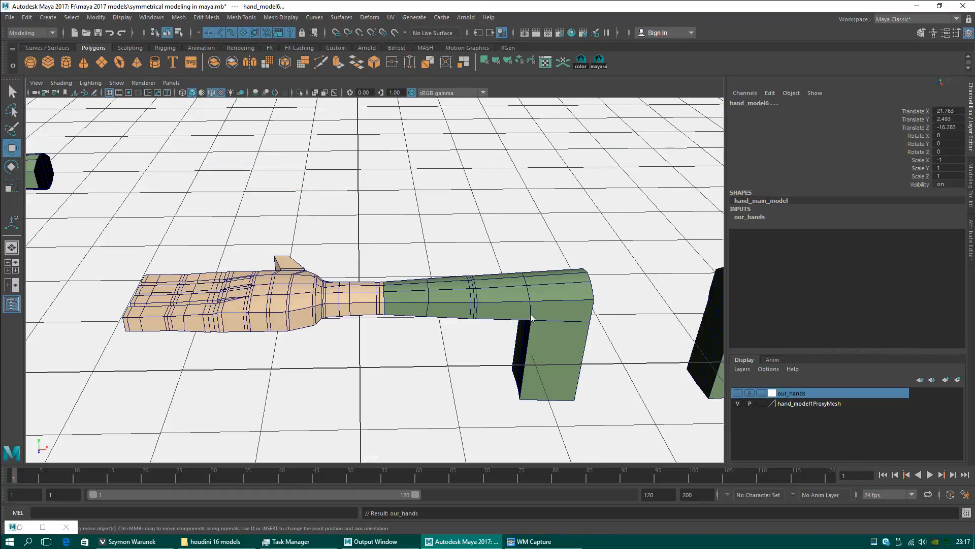
left_click(740, 393)
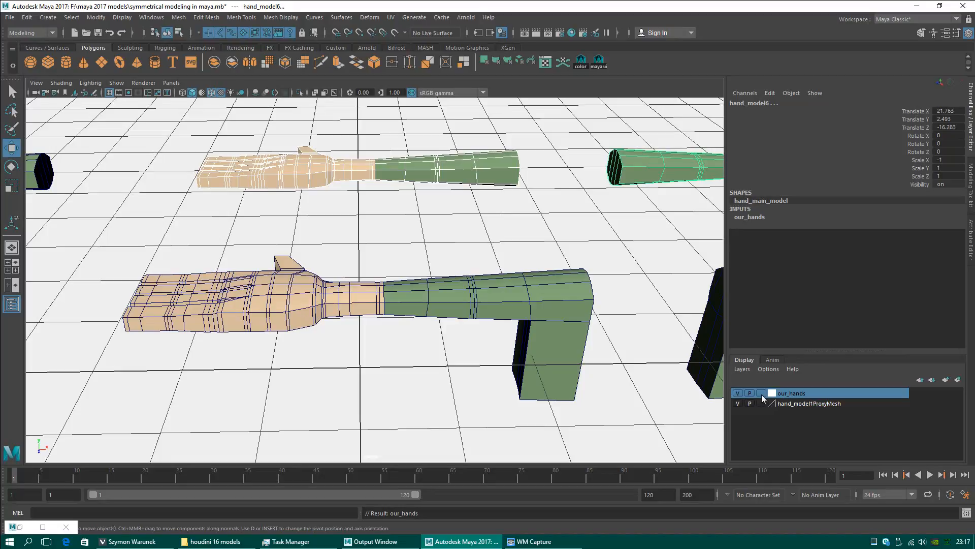
- Cycle the our_hands layer through the Template, Reference and normal display types, testing selection in Reference, and leave it on Template
left_click(762, 394)
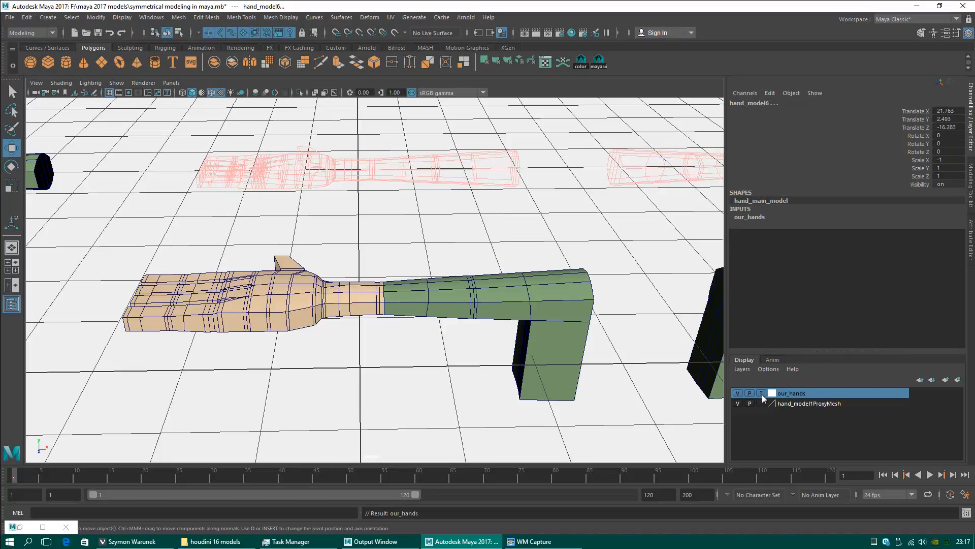
left_click(761, 394)
left_click(486, 167)
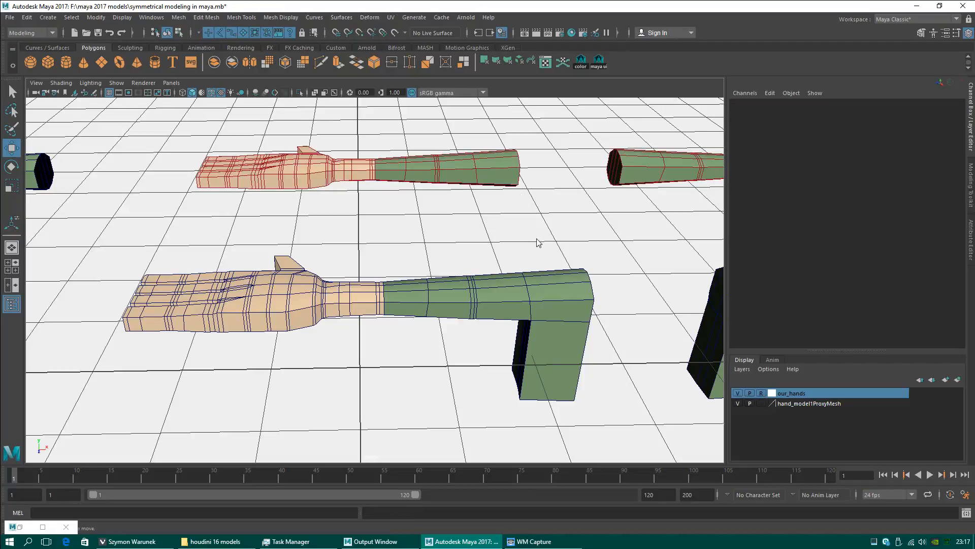
left_click(762, 394)
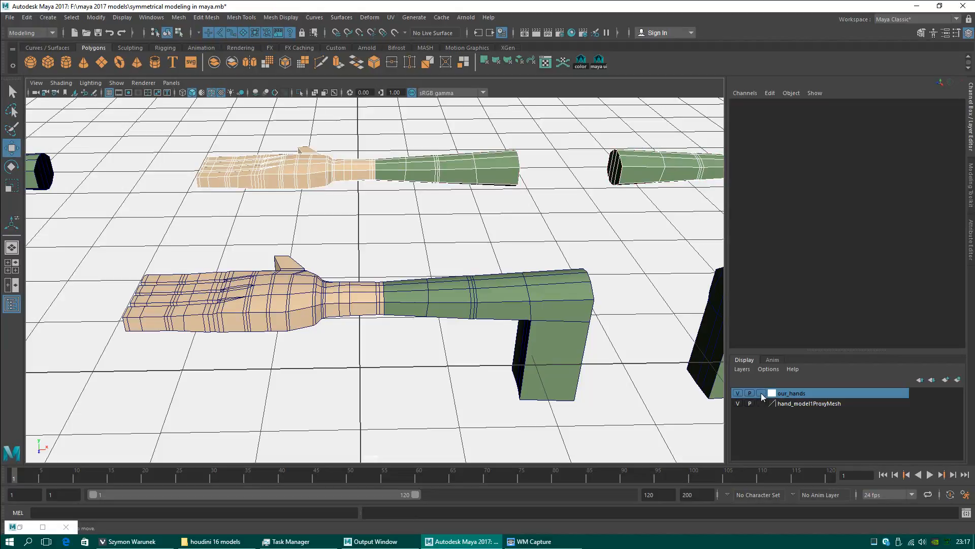
left_click(761, 393)
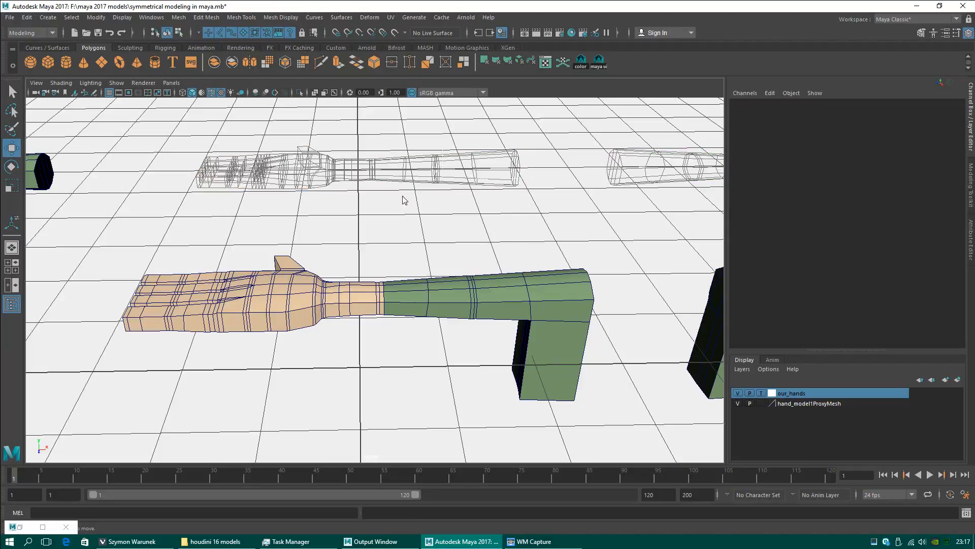
- Cycle the our_hands layer back to the normal display type and hide the layer
left_click(764, 394)
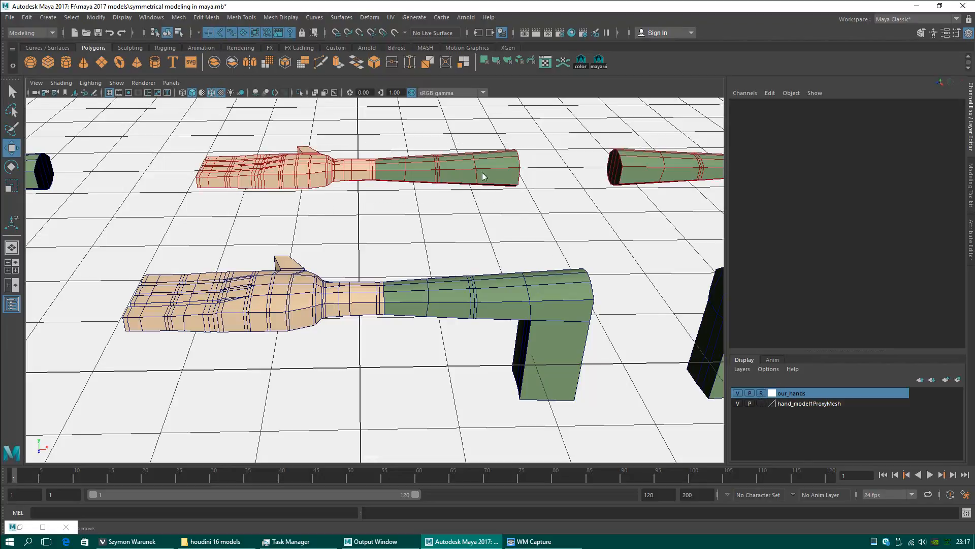
left_click(761, 393)
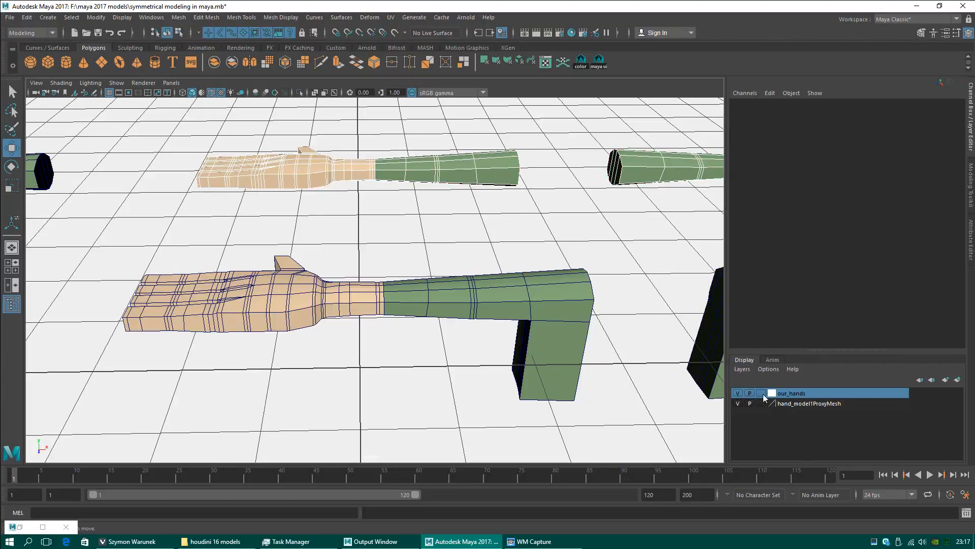
left_click(738, 393)
- Select the original front hand, hand_model2, and move it toward its mirrored copy to Translate X 0.101
left_click(528, 349)
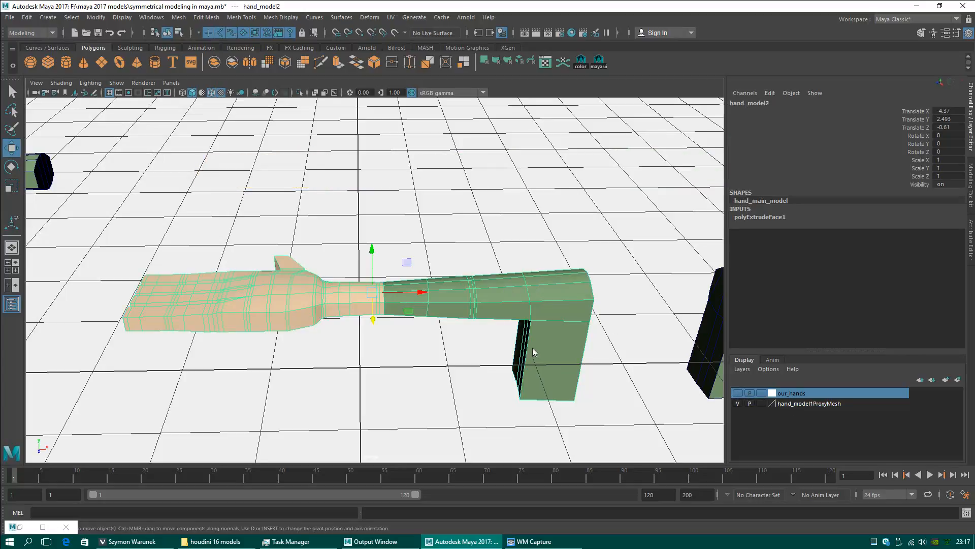
left_click_drag(539, 352, 573, 343, "alt")
middle_click_drag(572, 340, 482, 287, "alt")
right_click_drag(482, 287, 526, 282, "alt")
left_click_drag(313, 233, 416, 220)
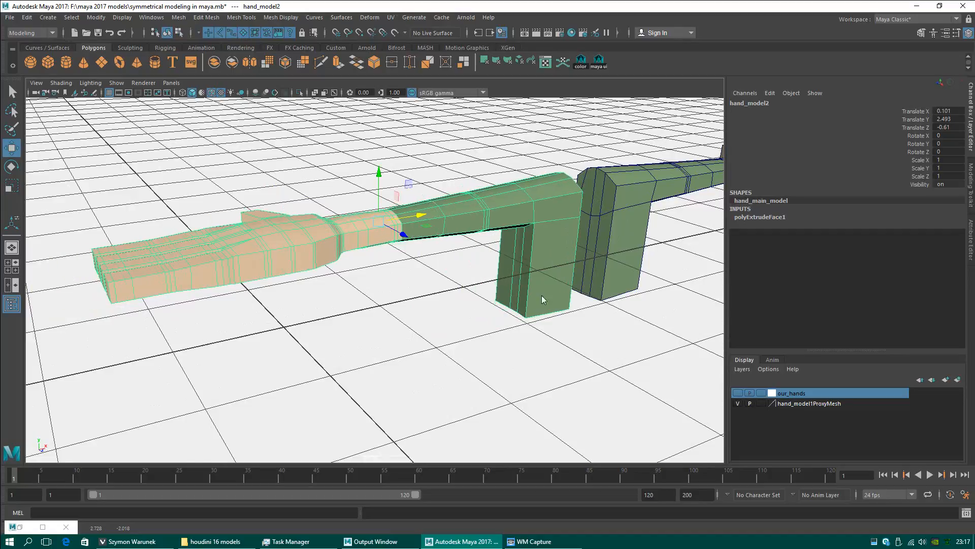
- Show the Modeling Toolkit and delete the construction history of the selected hand
left_click_drag(542, 298, 514, 287, "alt")
middle_click_drag(513, 287, 414, 301, "alt")
right_click_drag(414, 301, 530, 331, "alt")
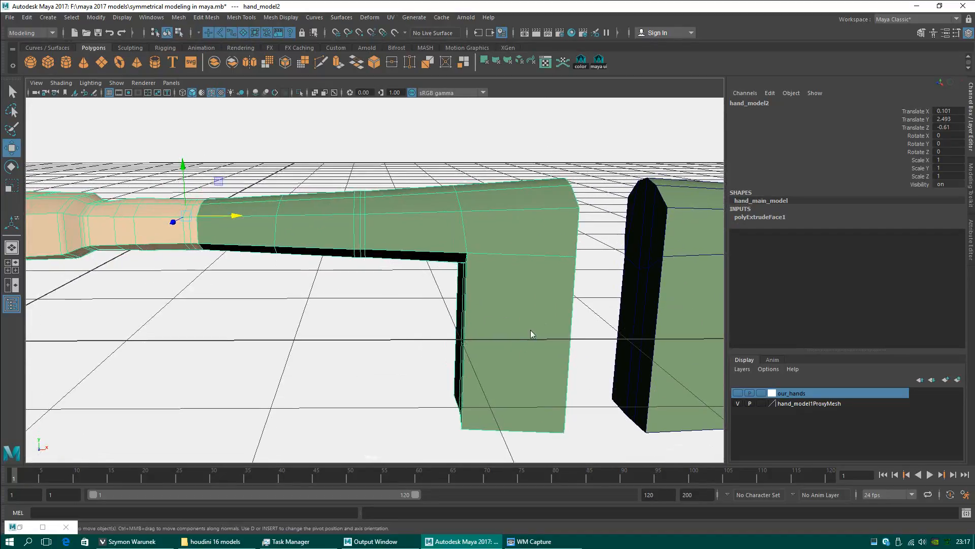
middle_click_drag(530, 331, 444, 283, "alt")
left_click_drag(444, 283, 486, 301, "alt")
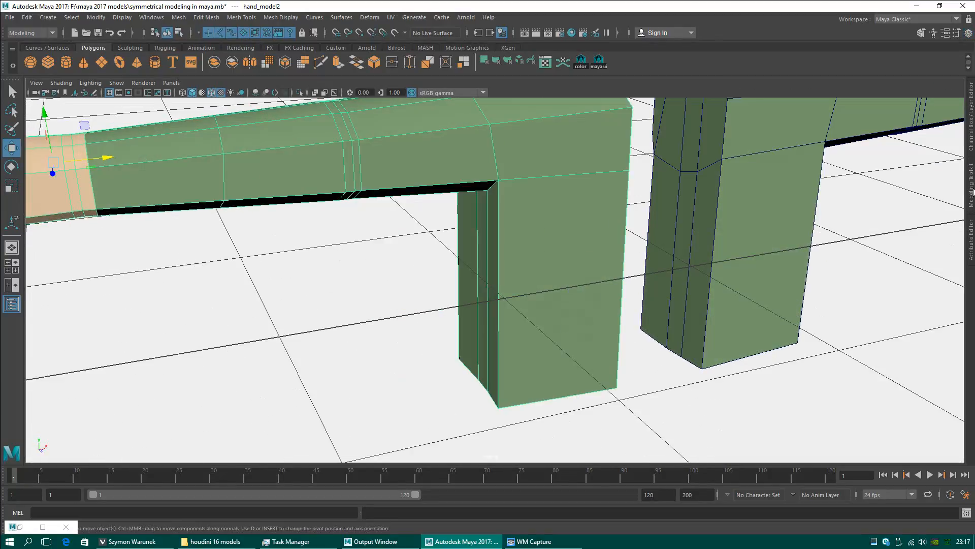
left_click(972, 189)
right_click_drag(362, 184, 285, 170, "alt")
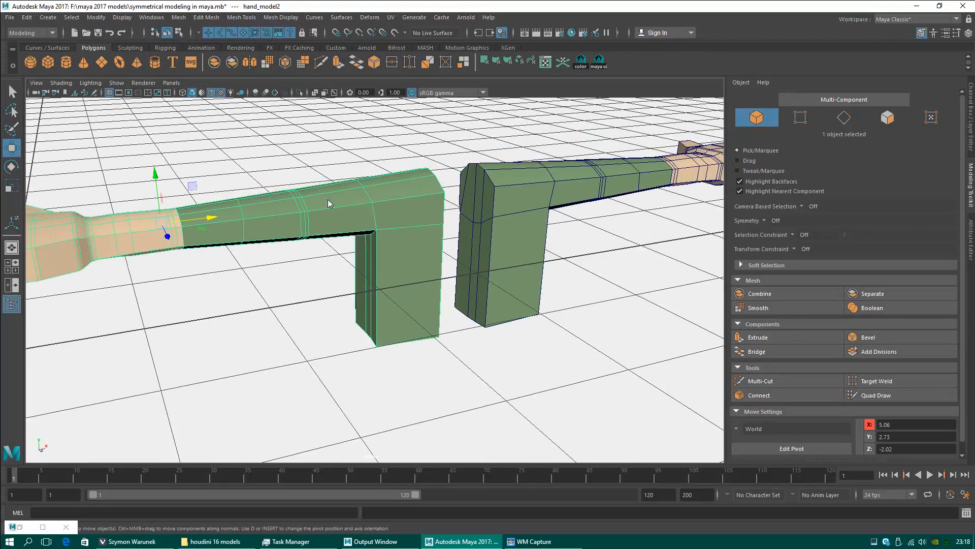
left_click(31, 19)
mouse_move(88, 139)
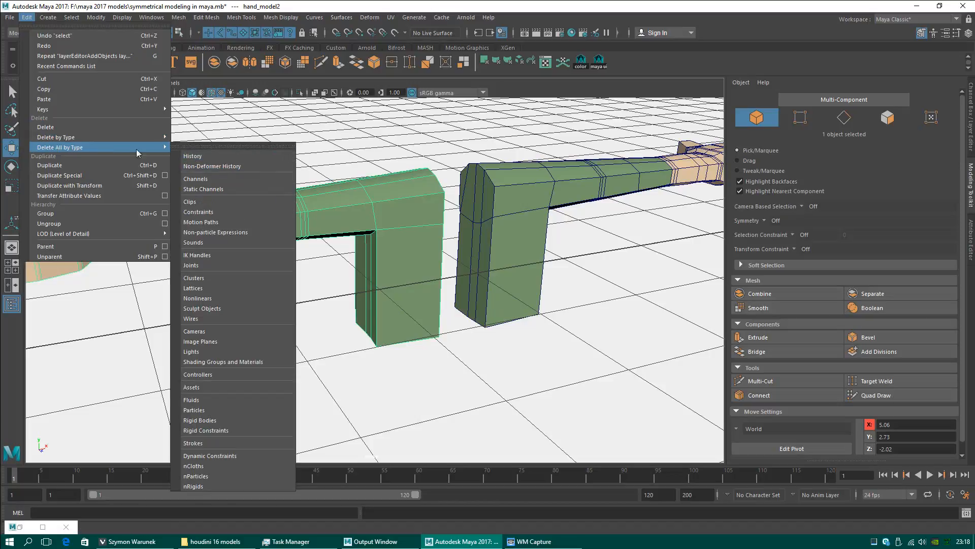
left_click(198, 147)
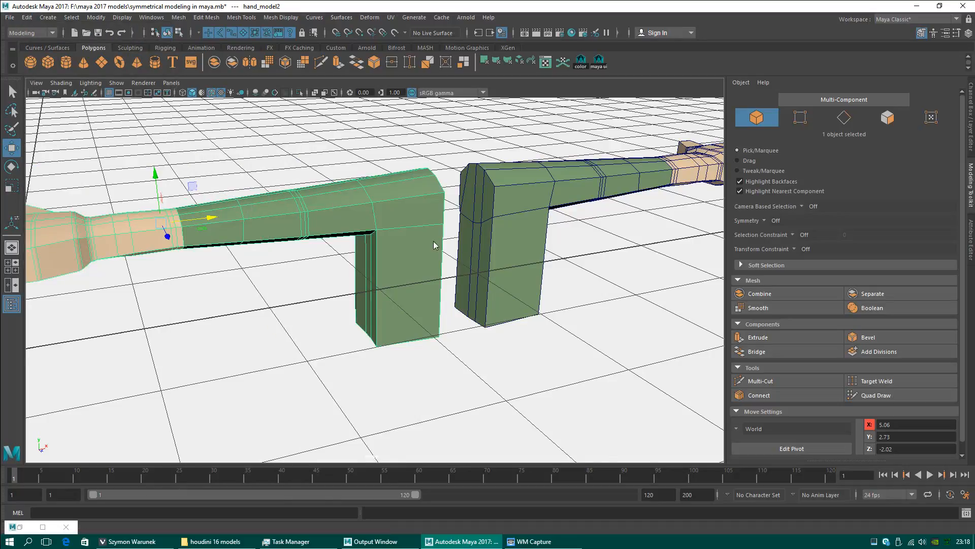
- Select the faces of the block extending down from the end of the arm
left_click_drag(331, 203, 419, 252, "alt")
right_click_drag(420, 253, 420, 270)
mouse_move(473, 304)
left_mouse_down()
mouse_move(414, 287)
mouse_move(400, 310)
left_mouse_up()
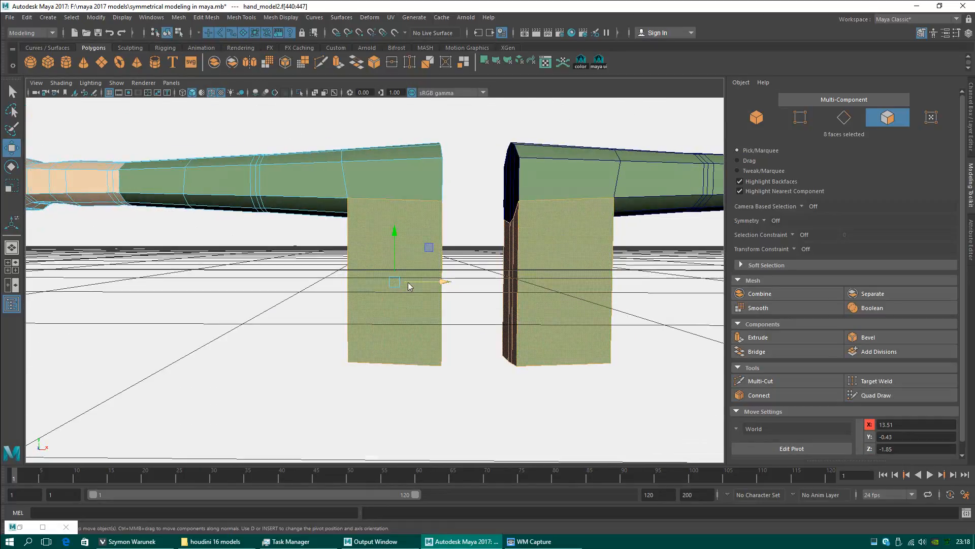
- Lower the underside forearm edge beside the downward block to Y 1.08
left_click_drag(419, 278, 363, 227, "alt")
right_click_drag(342, 218, 342, 208)
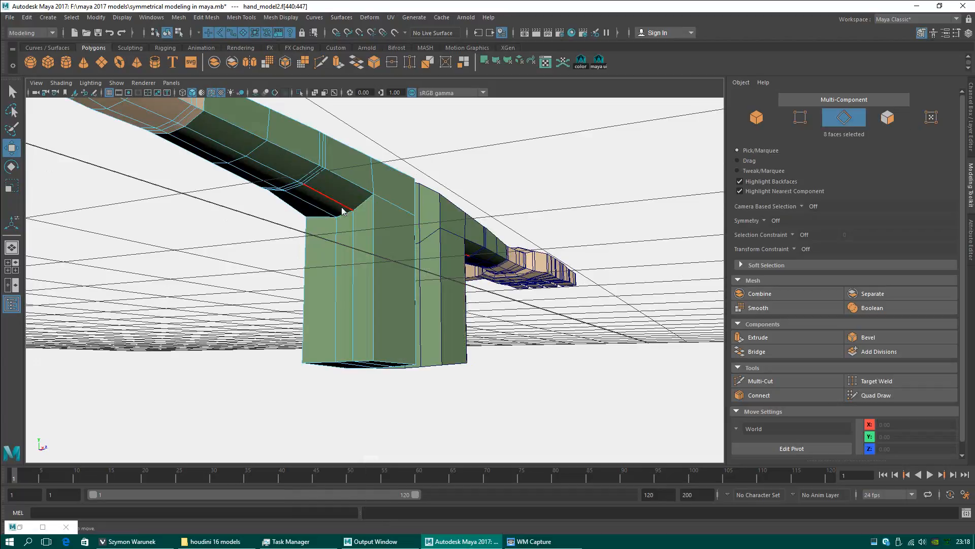
left_click(344, 213)
left_click_drag(343, 206, 288, 202)
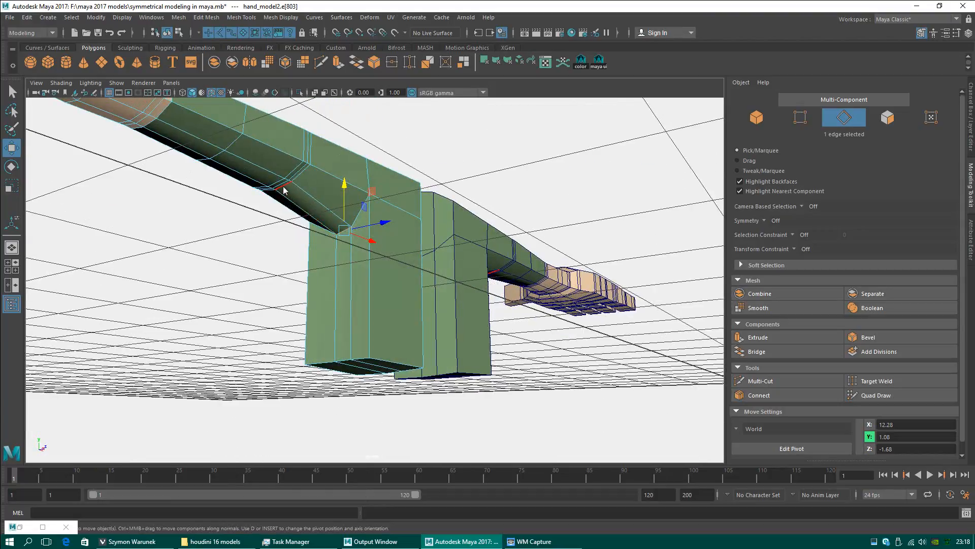
- Lower the next two underside forearm edges toward the wrist with soft selection, bringing the last one to Y 1.62
left_click(282, 187)
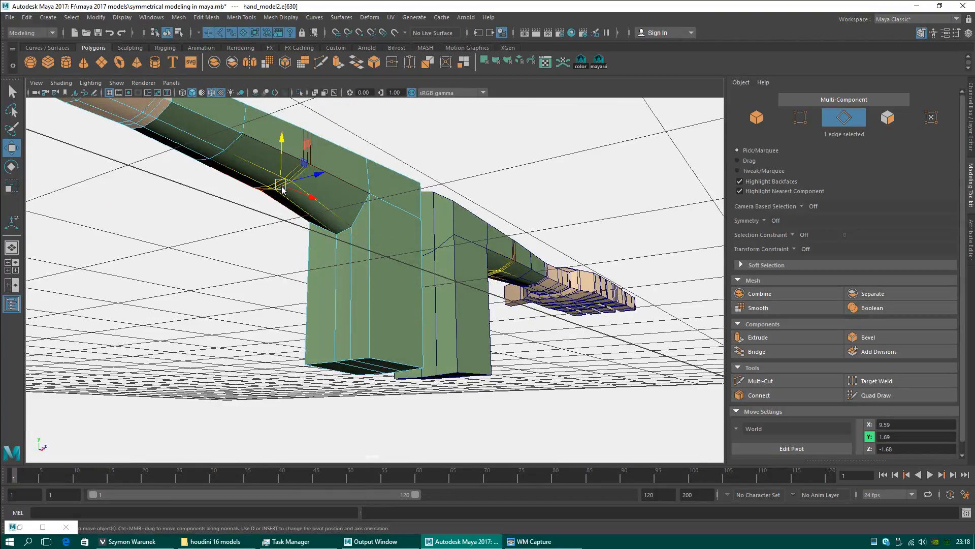
left_click_drag(282, 170, 278, 184)
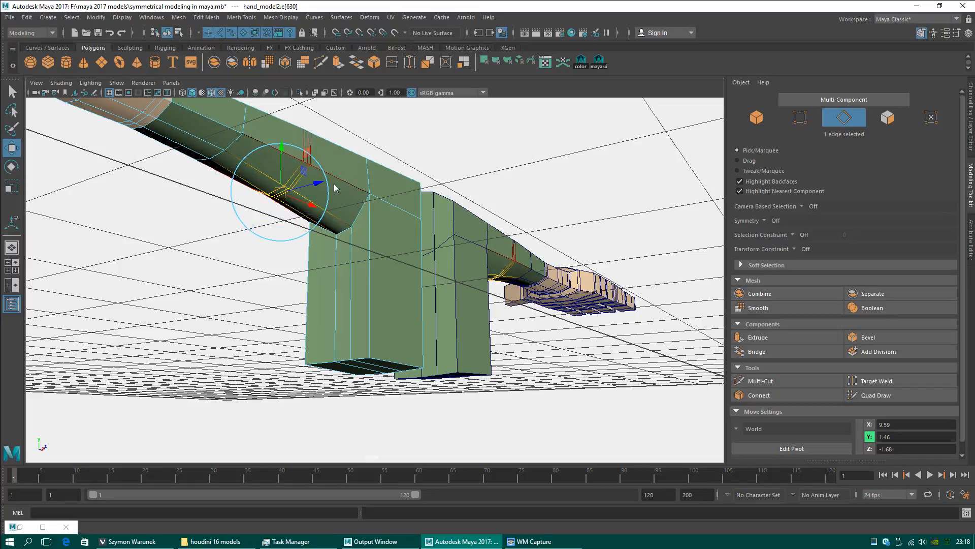
left_click_drag(283, 174, 285, 181)
left_click(217, 147)
left_click_drag(219, 141, 219, 149)
- Insert edge loops with Multi-Cut: two beside the block junction and one on each side of the forearm loop nearest the wrist
left_click_drag(464, 173, 487, 320, "alt")
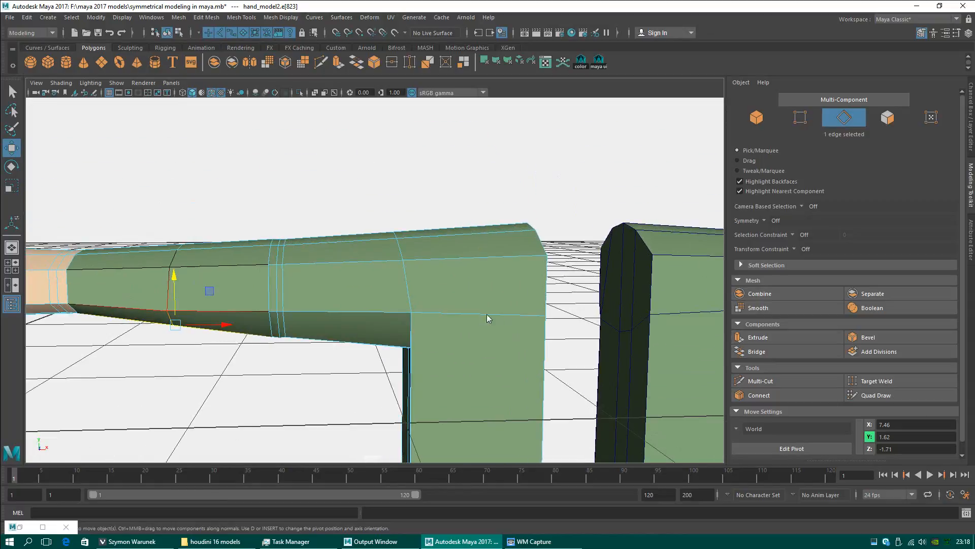
left_click(394, 261)
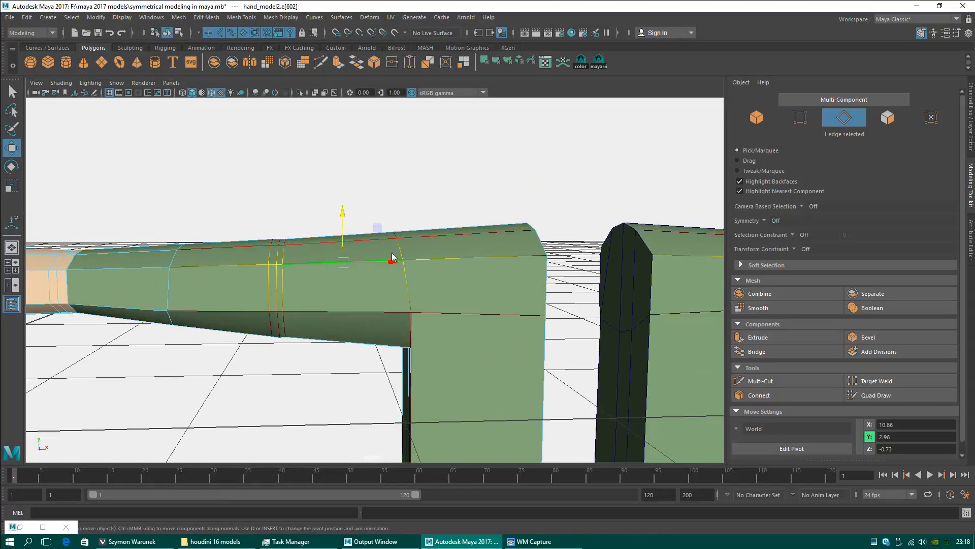
right_click(386, 192, "shift")
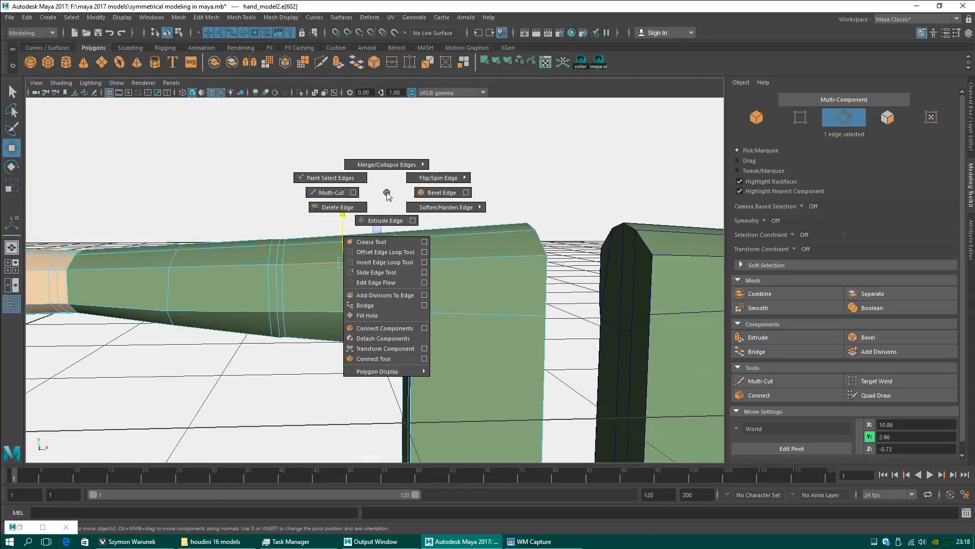
left_click(331, 192)
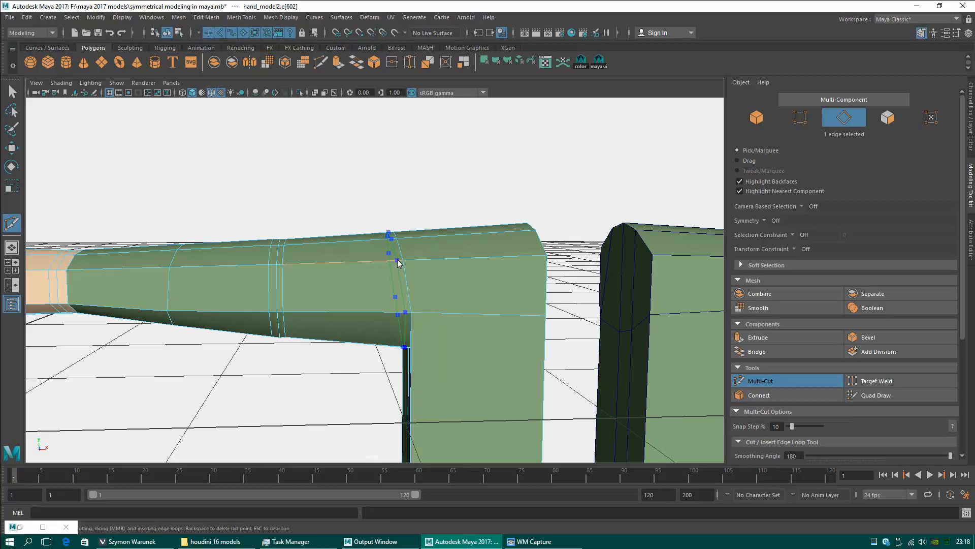
left_click(397, 260, "ctrl")
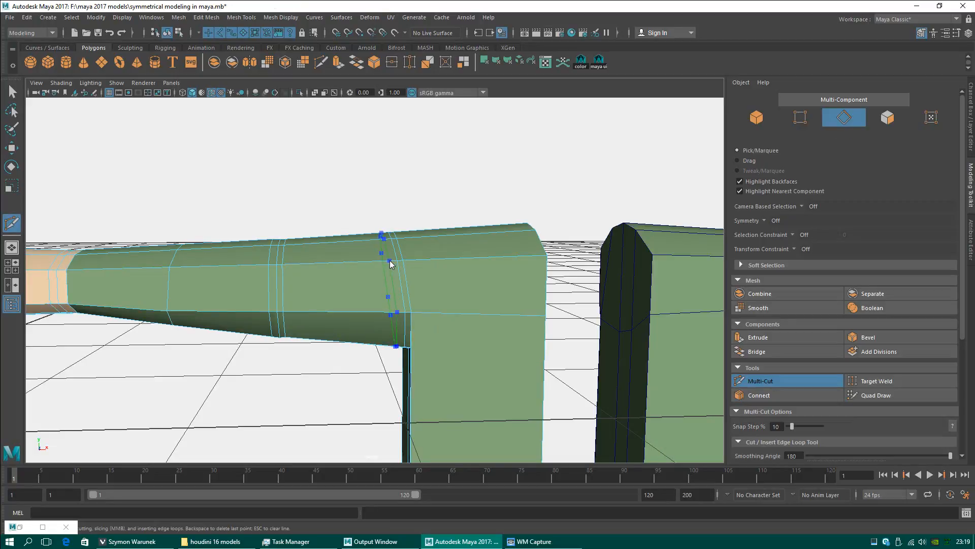
left_click(391, 263, "ctrl")
left_click(160, 311, "ctrl")
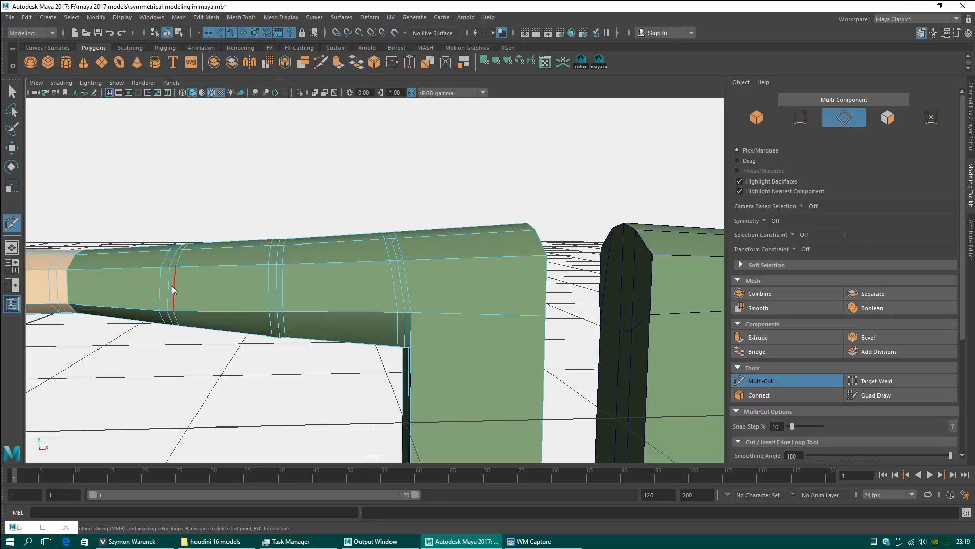
- Slice a horizontal cut across the middle of the downward block with Multi-Cut
left_click_drag(287, 281, 472, 282, "alt")
key("Escape")
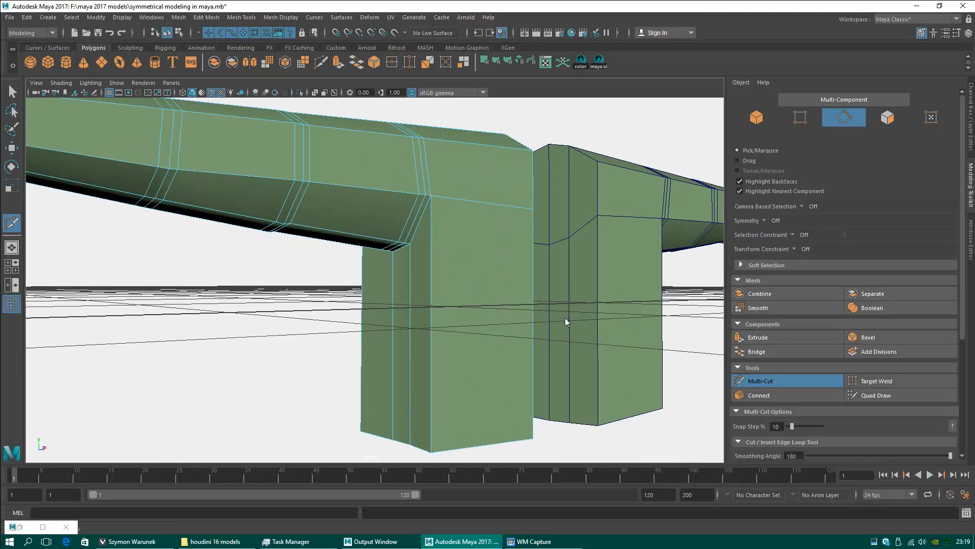
left_click_drag(565, 318, 422, 331, "alt")
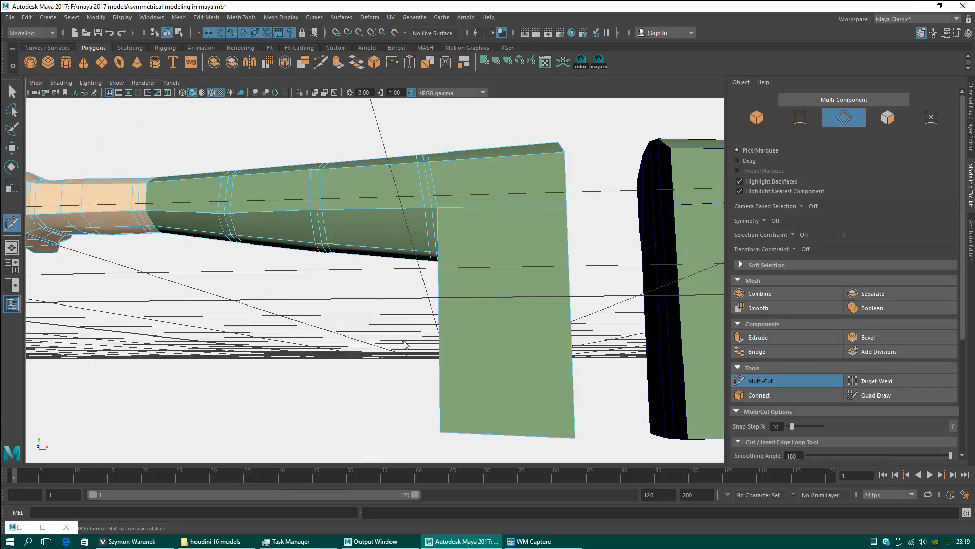
left_click(598, 345)
key("Return")
- Slice a vertical cut through the arm's end and the downward block with Multi-Cut
left_click_drag(609, 310, 379, 181, "alt")
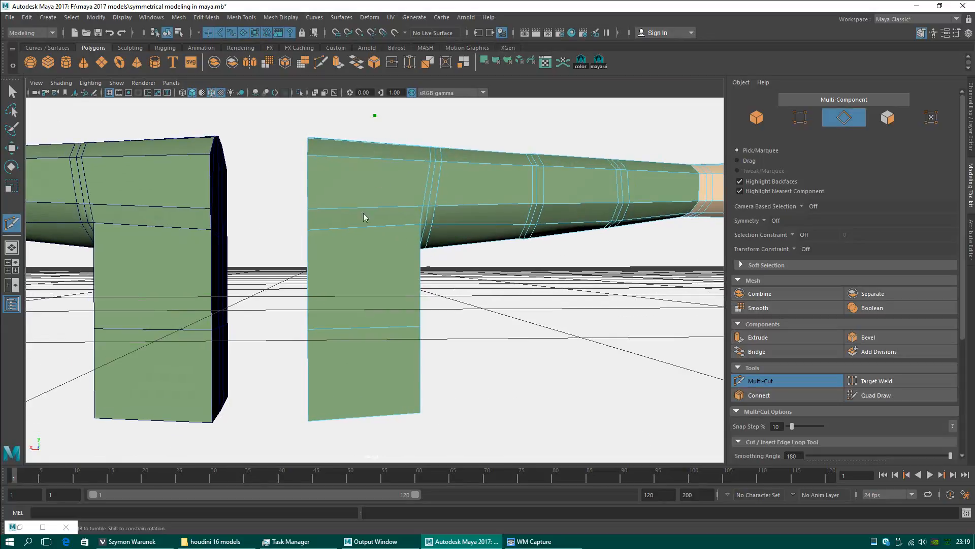
left_click(382, 429)
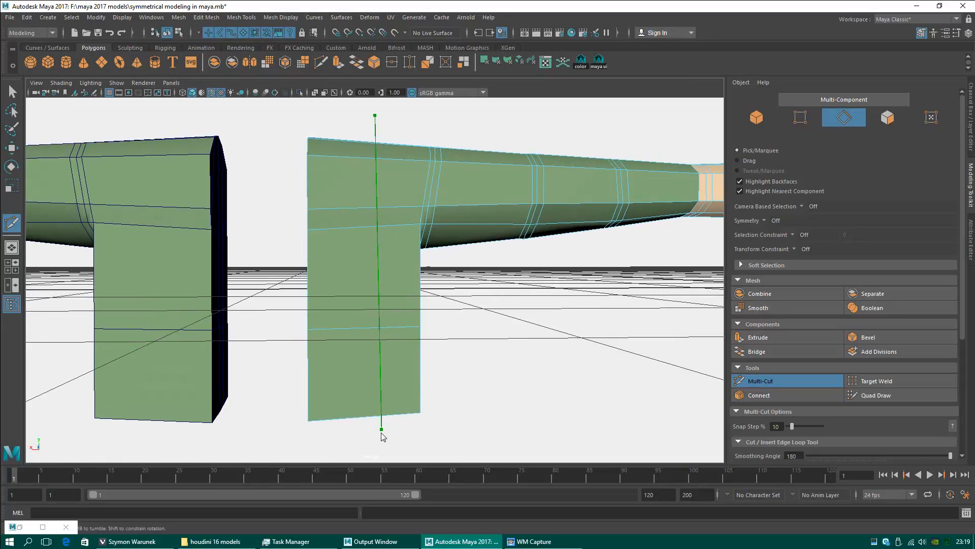
mouse_move(382, 431)
left_mouse_down()
mouse_move(349, 425)
mouse_move(375, 438)
left_mouse_up()
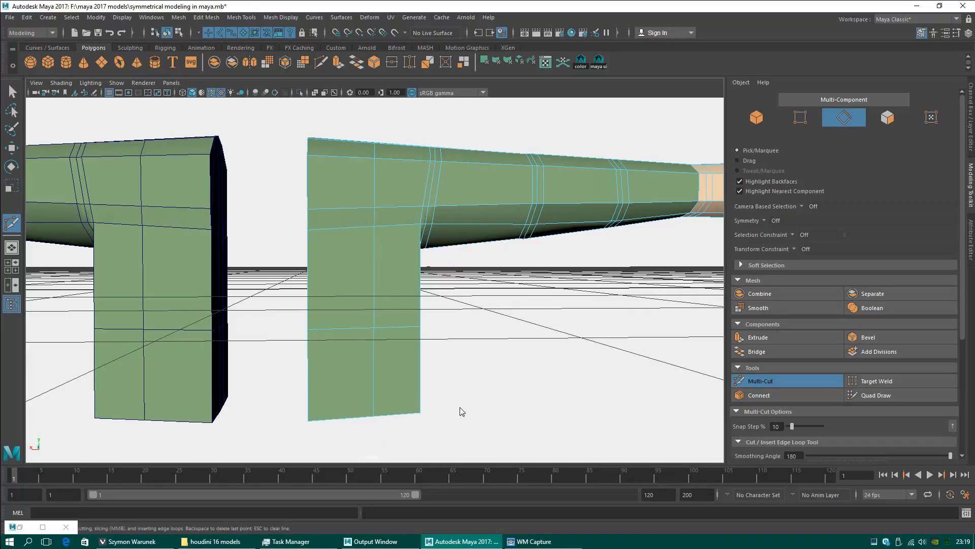
- Move the lower middle face on the block's forearm-facing side along X to 11.93
left_click_drag(594, 273, 507, 290, "alt")
left_click_drag(380, 289, 375, 262, "alt")
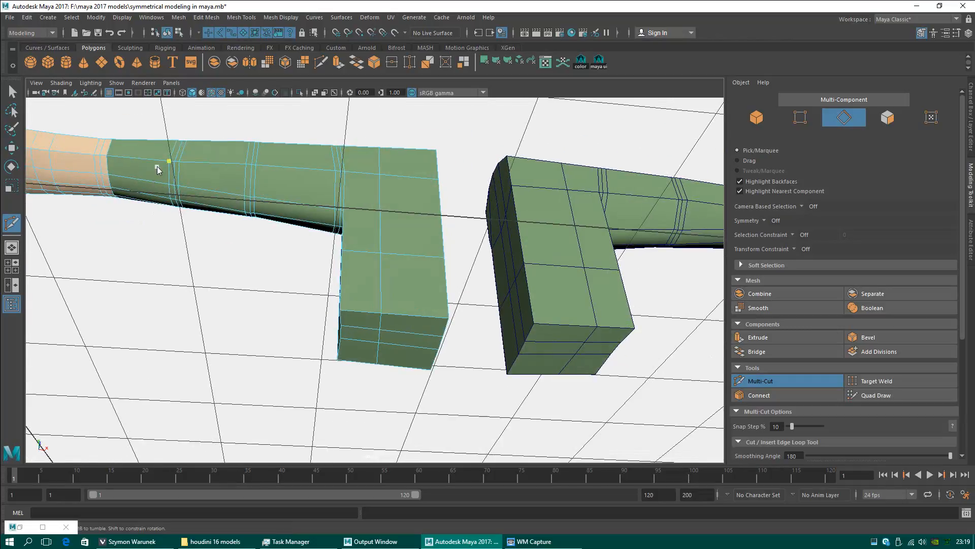
left_click(12, 147)
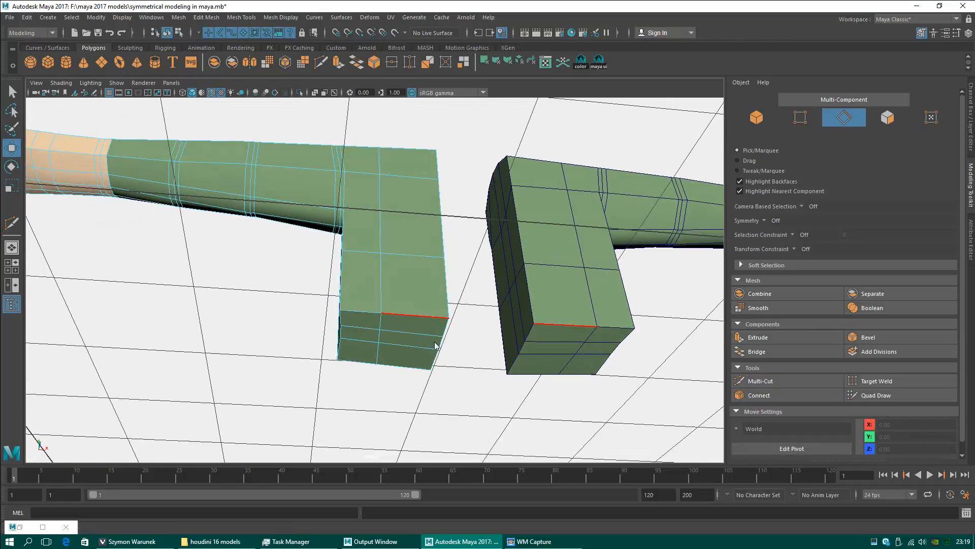
left_click_drag(435, 345, 360, 298, "alt")
right_click_drag(364, 284, 404, 263)
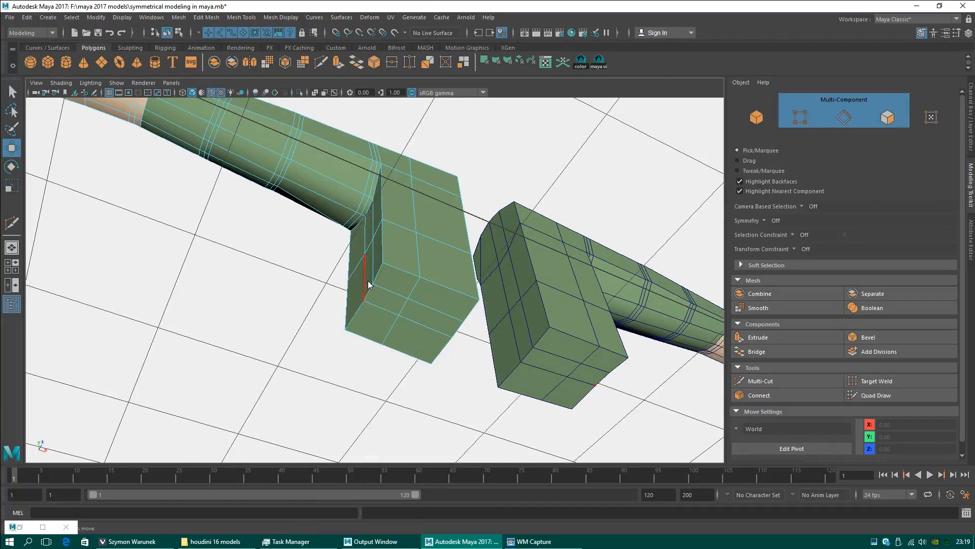
left_click(369, 285)
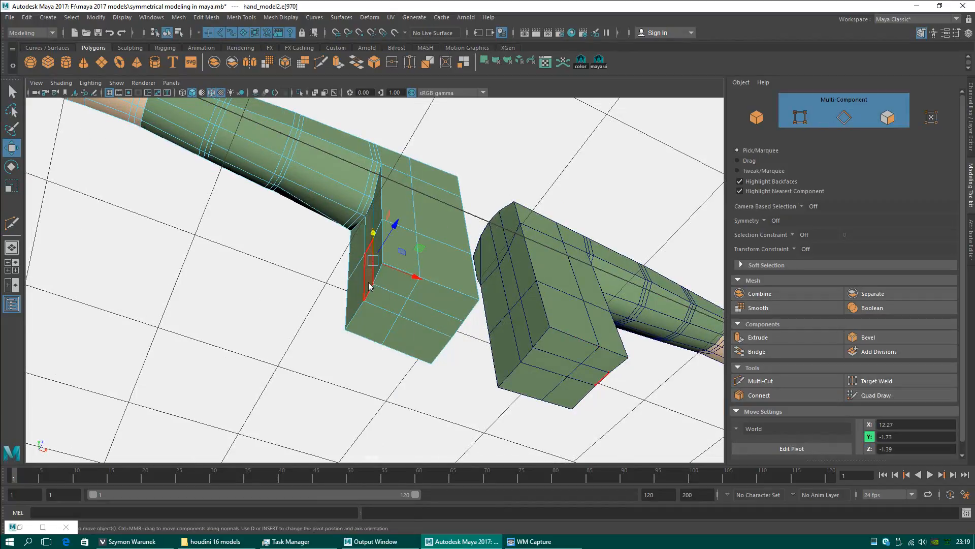
left_click(370, 283)
mouse_move(370, 285)
right_mouse_down()
mouse_move(401, 262)
mouse_move(360, 281)
right_mouse_up()
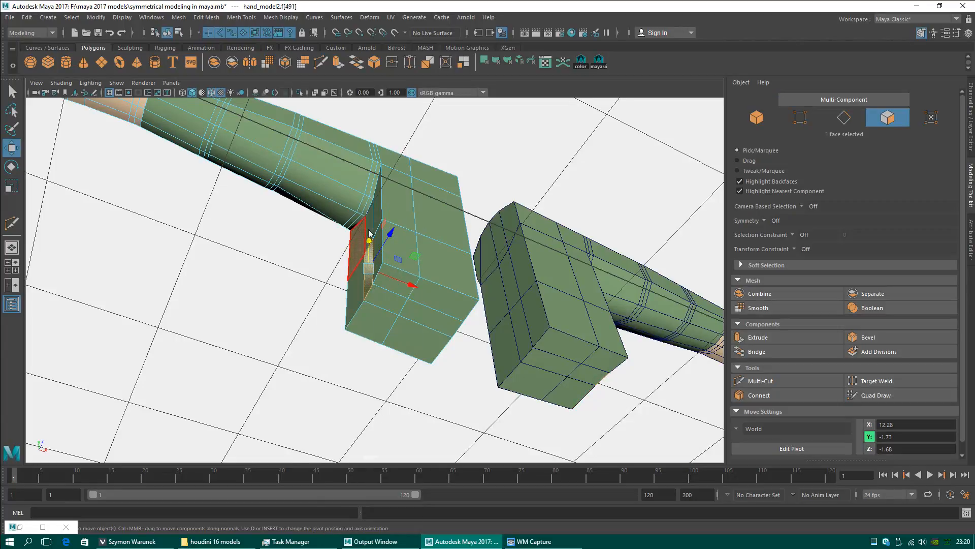
left_click_drag(394, 278, 381, 273)
- Move the middle edge where the block's inner side meets the forearm to X 11.60, using soft selection
mouse_move(386, 194)
left_mouse_down("alt")
mouse_move(419, 232)
mouse_move(405, 218)
mouse_move(426, 202)
mouse_move(390, 189)
left_mouse_up("alt")
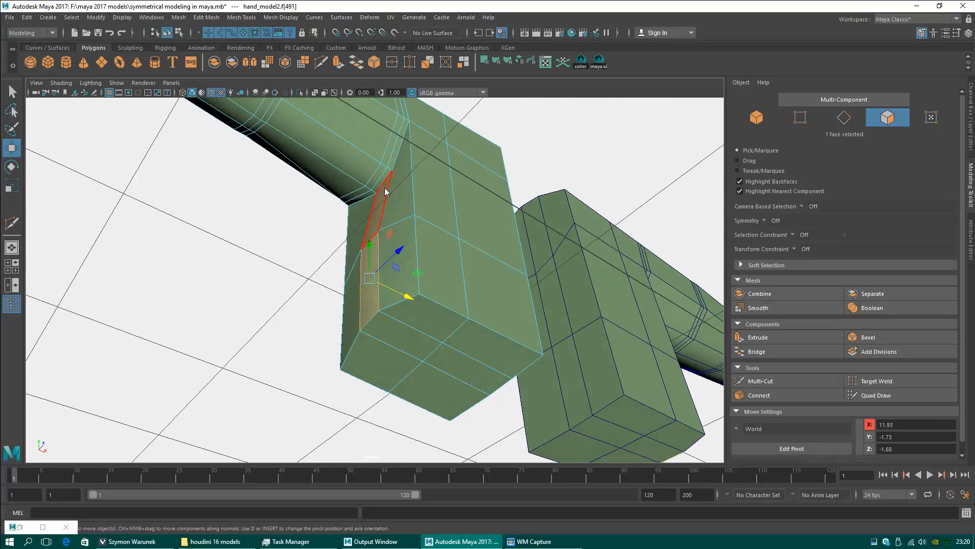
right_click_drag(384, 192, 384, 160)
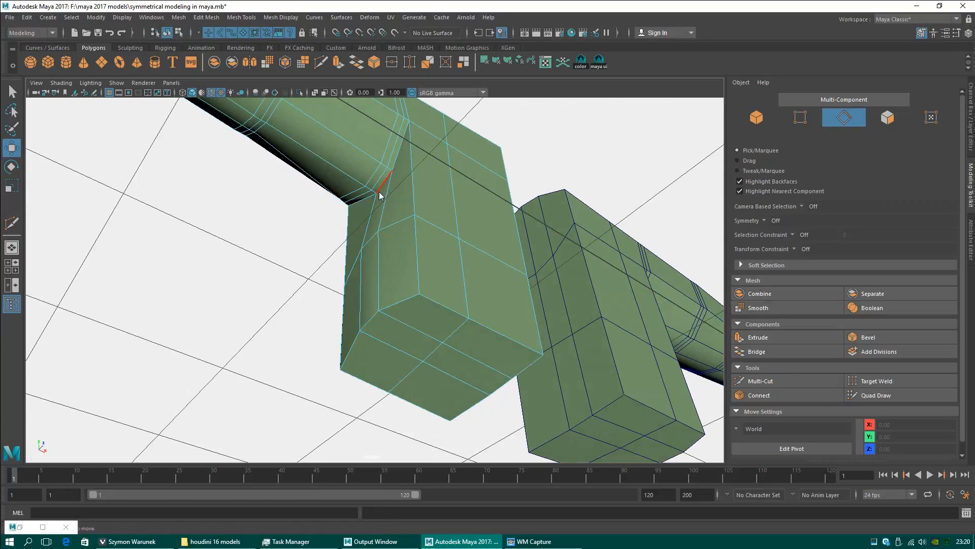
left_click_drag(376, 198, 392, 194, "alt")
left_click(394, 192)
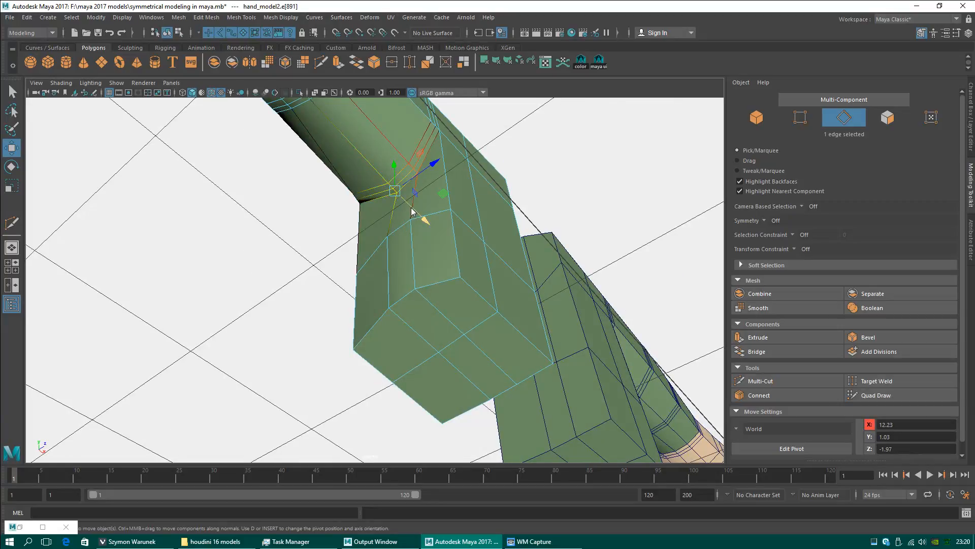
key("b")
left_click_drag(403, 207, 399, 188)
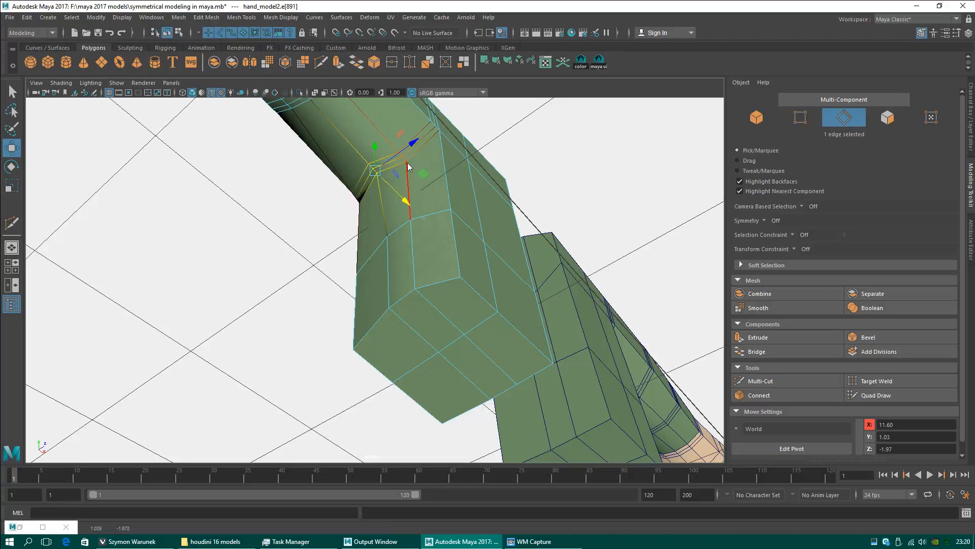
- Move the corner vertex where the block's inner side meets the underside of the forearm along X to 11.64
right_click_drag(408, 168, 405, 138)
left_click(406, 161)
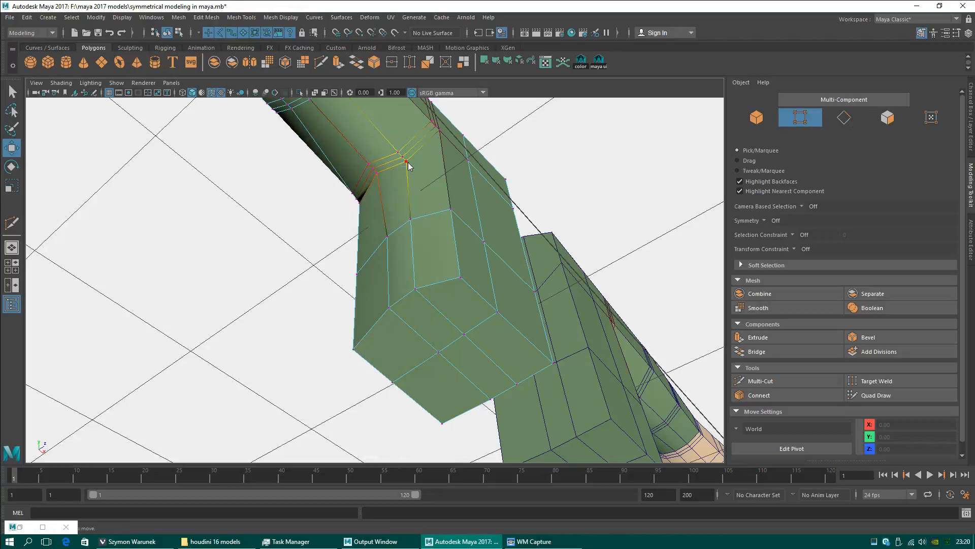
left_click_drag(418, 175, 426, 238)
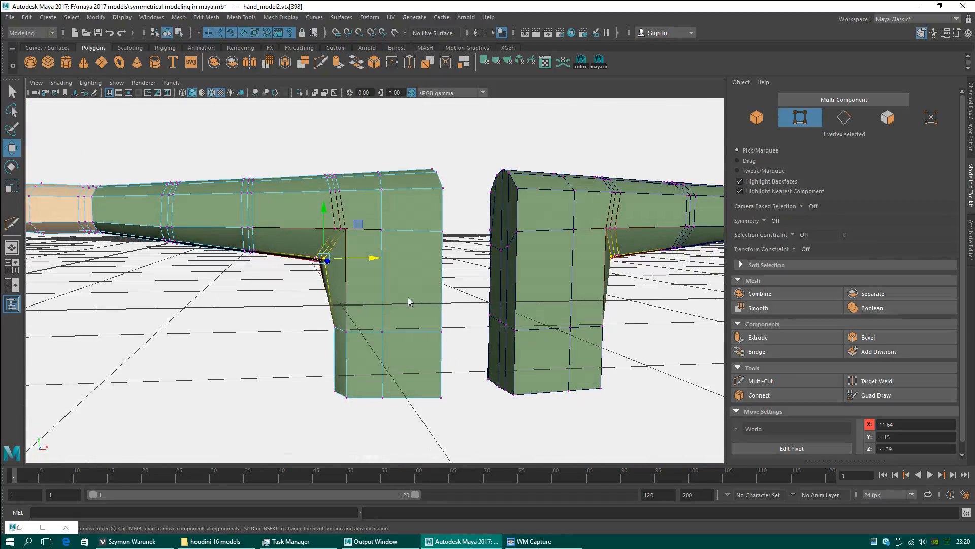
- Lengthen the downward block by moving the vertices of its lower section along Y to -4.34
right_click_drag(407, 298, 270, 292, "alt")
left_click_drag(284, 304, 320, 287, "alt")
middle_click_drag(320, 288, 359, 306, "alt")
right_click_drag(360, 306, 282, 307, "alt")
left_click_drag(434, 347, 453, 385, "alt")
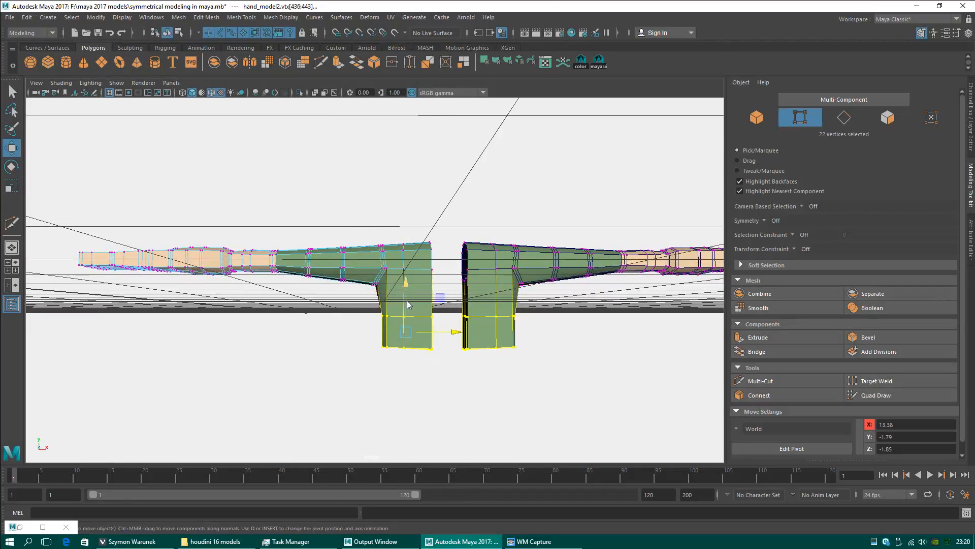
left_click_drag(408, 304, 362, 252)
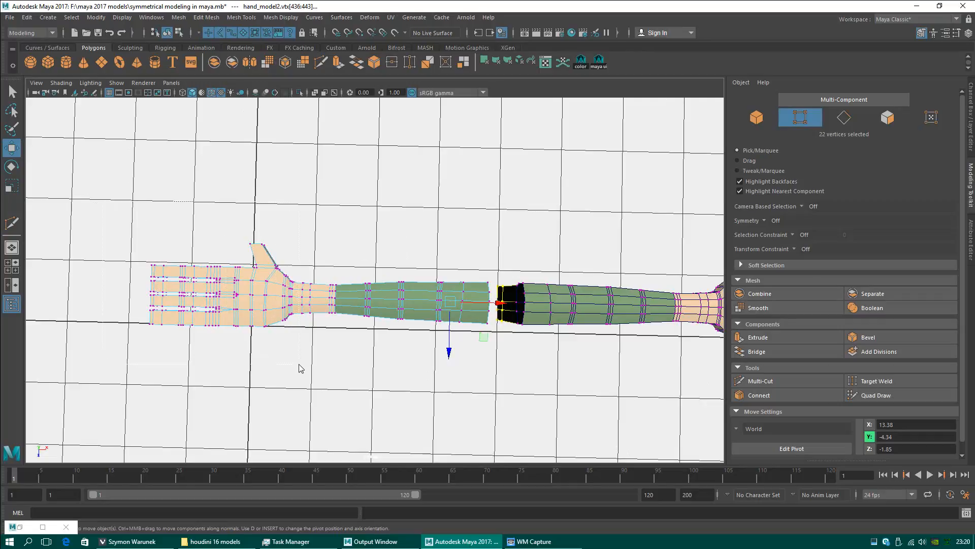
- Scale down all hand and wrist vertices together and move them along Z to -2.38
left_click_drag(300, 367, 298, 367)
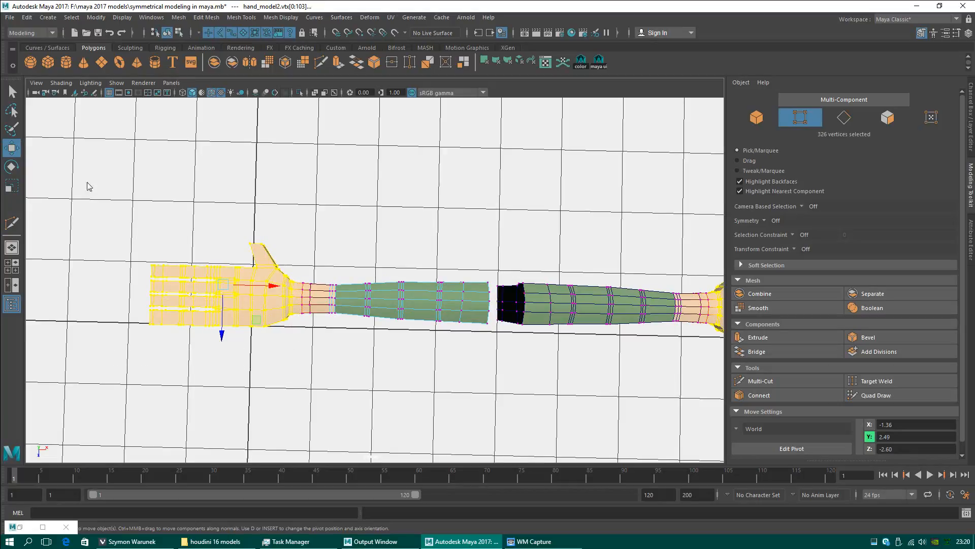
left_click_drag(320, 389, 319, 389)
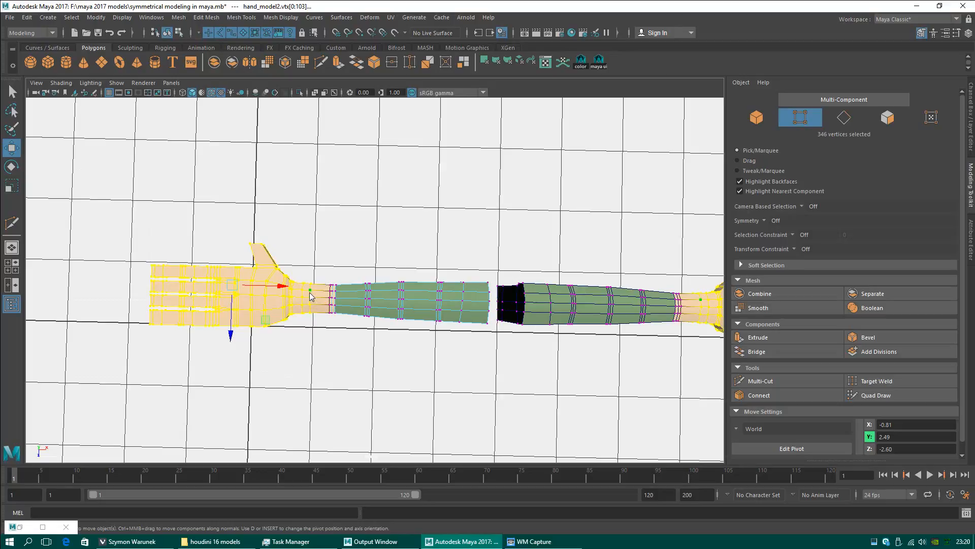
key("r")
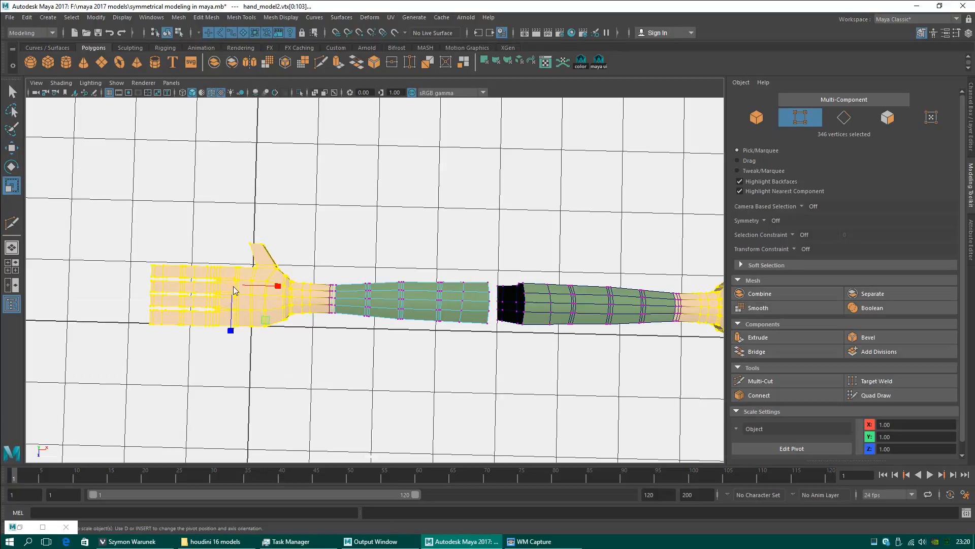
left_click_drag(232, 285, 231, 309)
key("w")
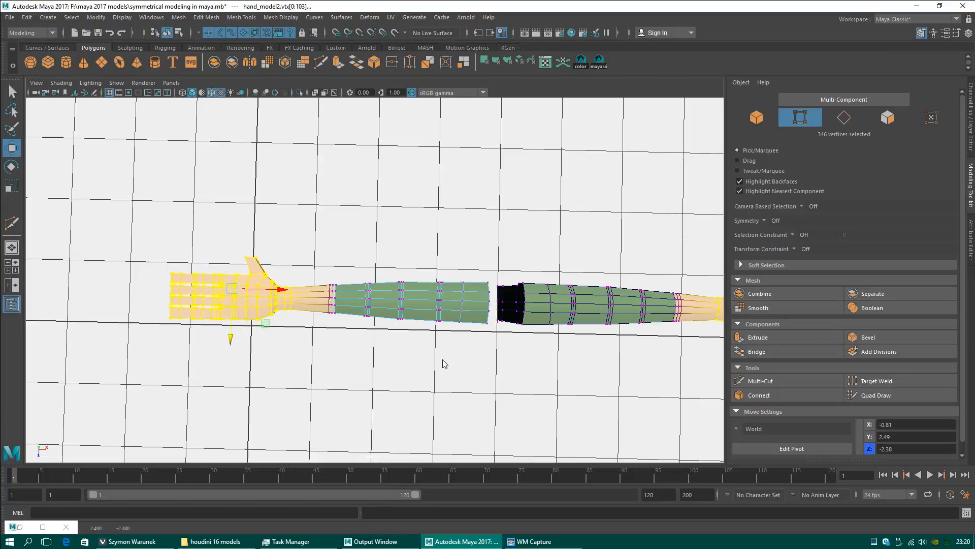
- Try to slice a horizontal cut across the lengthened downward block with Multi-Cut
left_click_drag(447, 362, 484, 291, "alt")
scroll(482, 304, "up", 6)
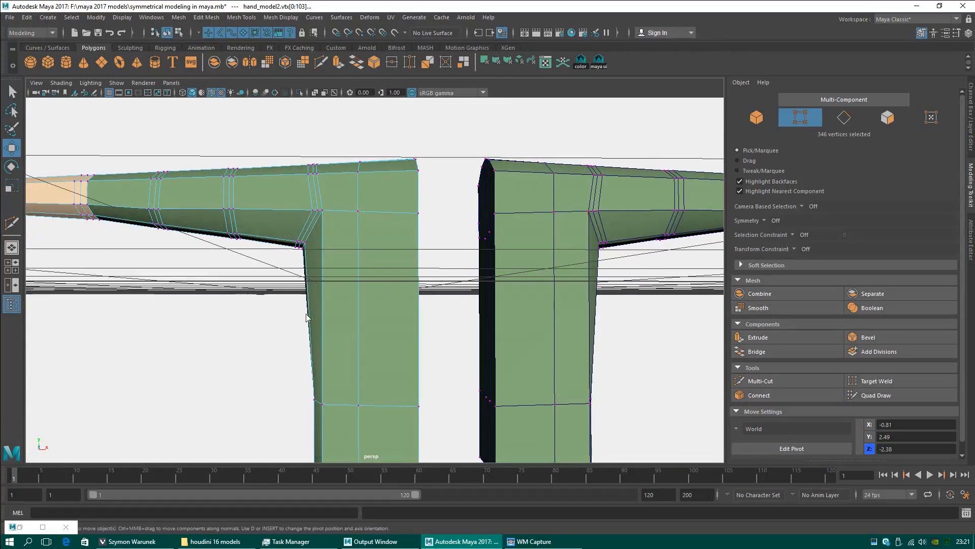
left_click(255, 334)
right_click_drag(264, 323, 334, 319)
left_click(334, 319)
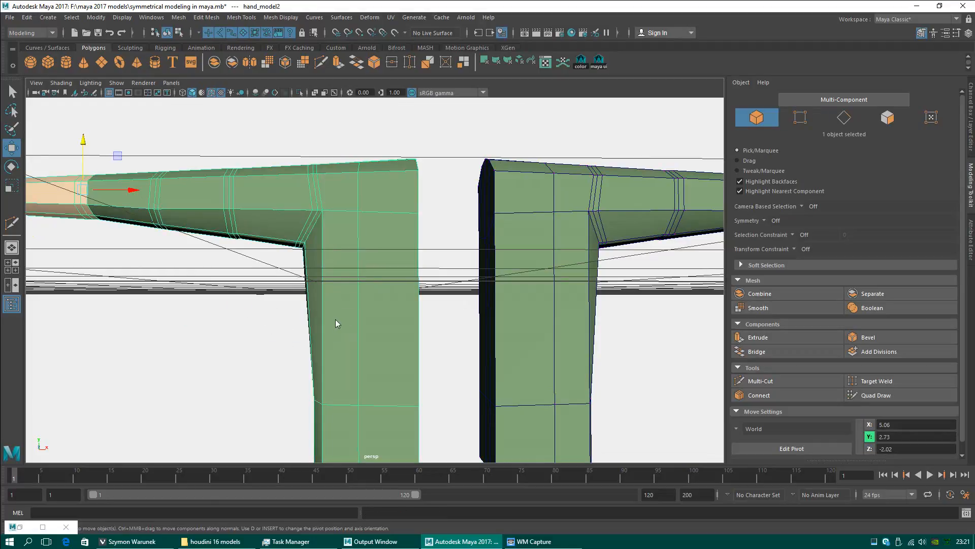
right_click_drag(285, 289, 230, 290, "shift")
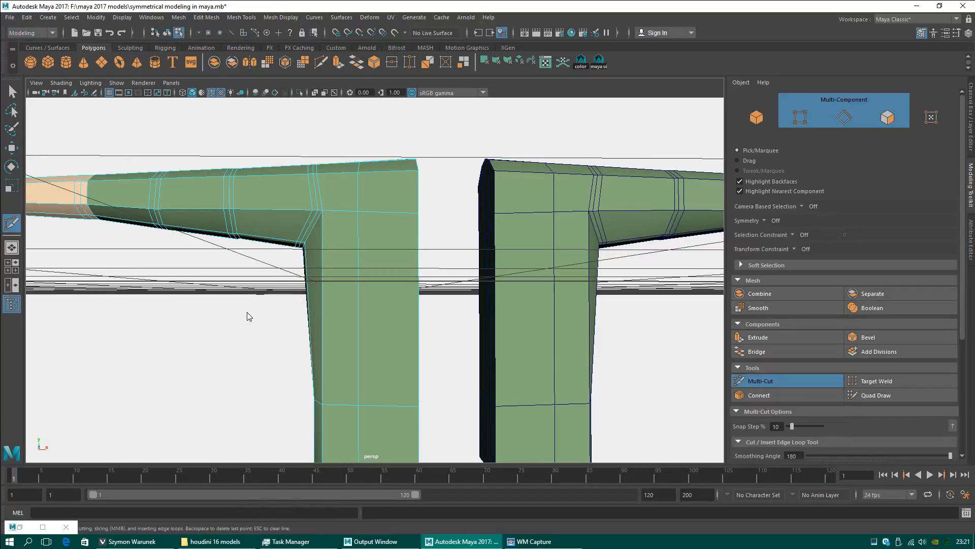
left_click_drag(430, 318, 438, 311)
key("space")
key("space")
key("q")
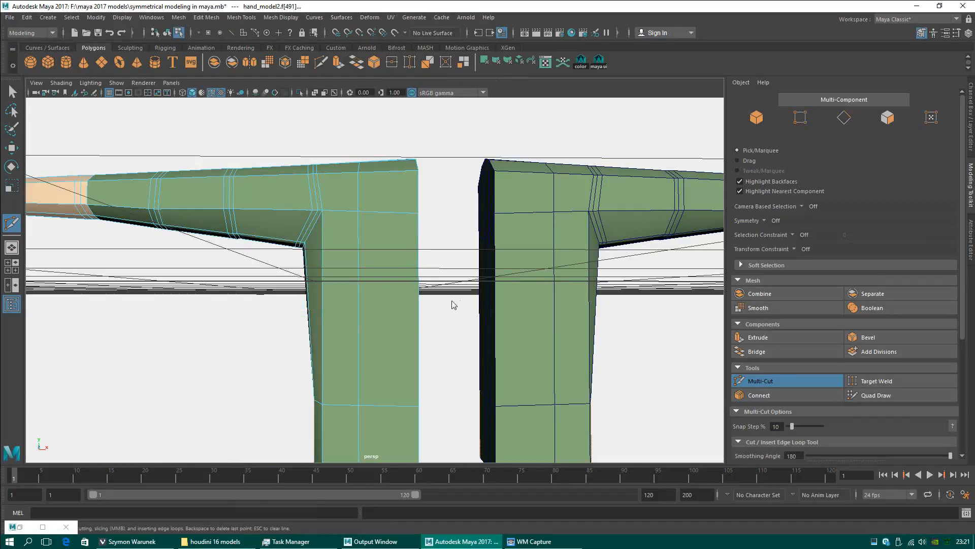
left_click_drag(382, 293, 314, 338, "alt")
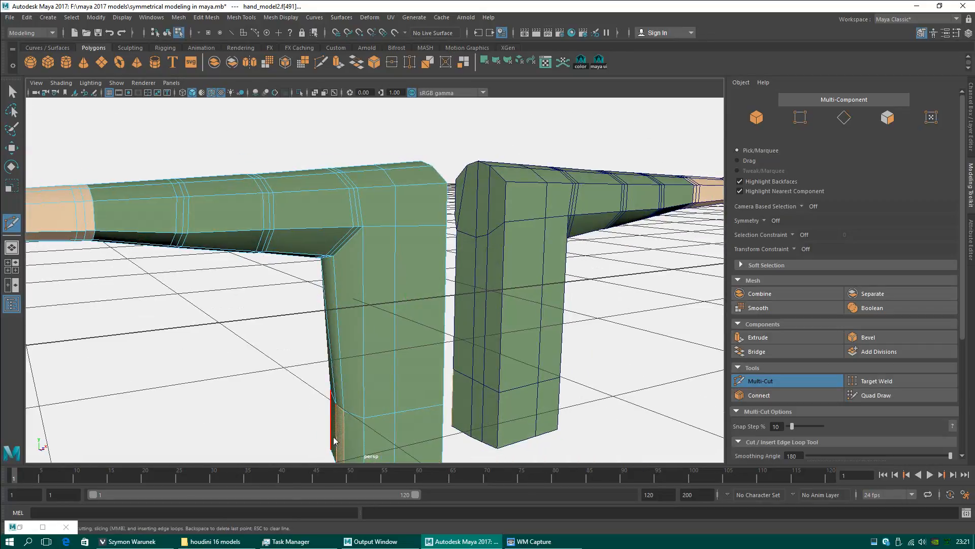
key("w")
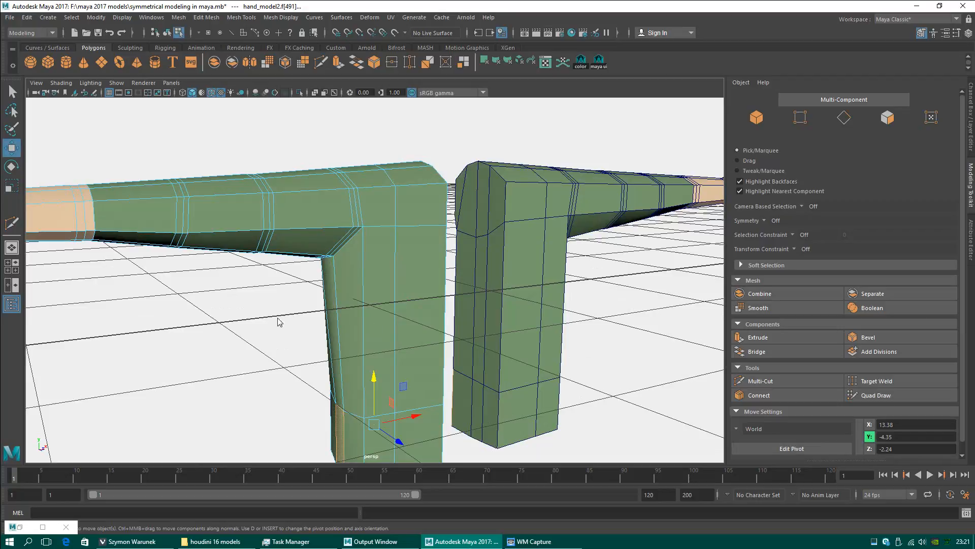
left_click(281, 322)
left_click_drag(322, 333, 271, 305, "alt")
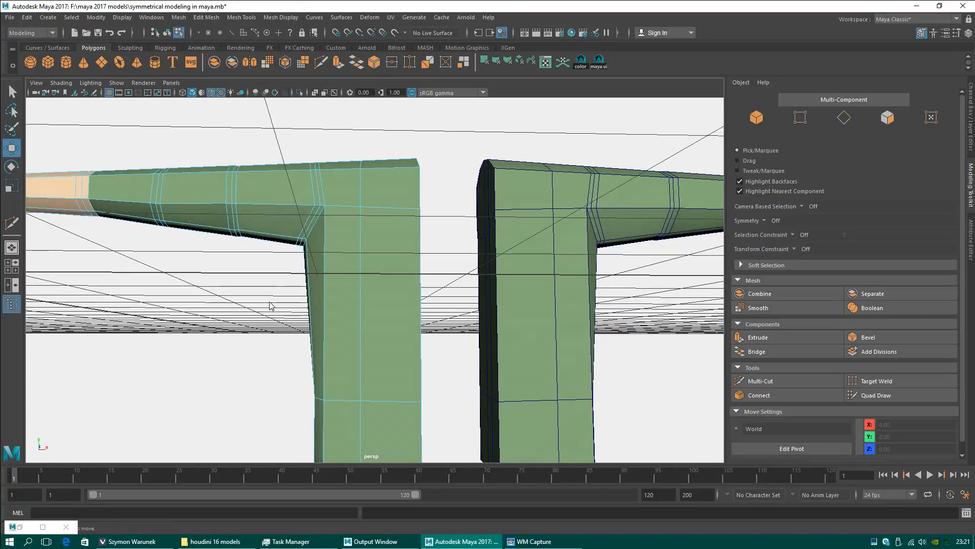
- Select the face ring around the block's long section below the arm and slice it horizontally across the middle with Multi-Cut
right_click(271, 304)
right_click(346, 303)
right_click(346, 301)
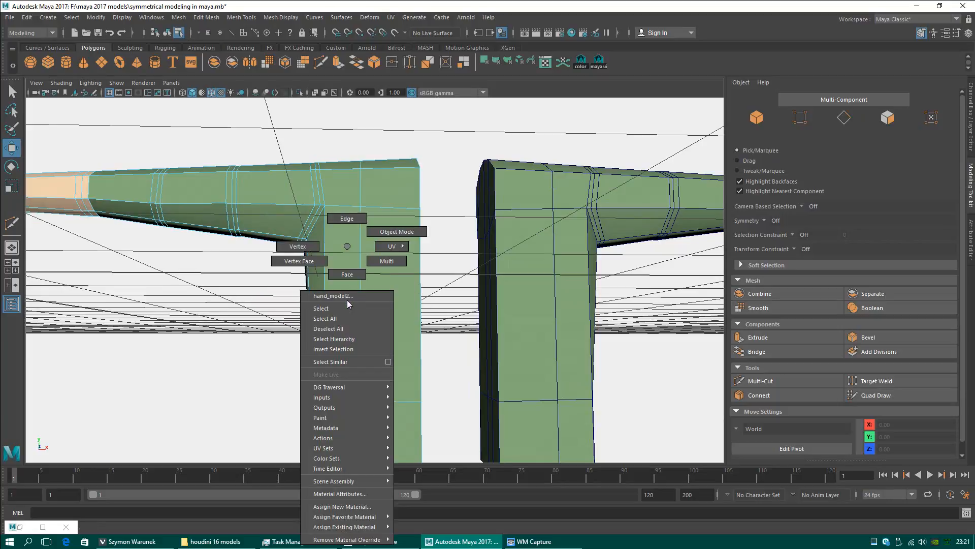
right_click_drag(347, 299, 347, 278)
left_click(344, 286)
left_click(376, 291)
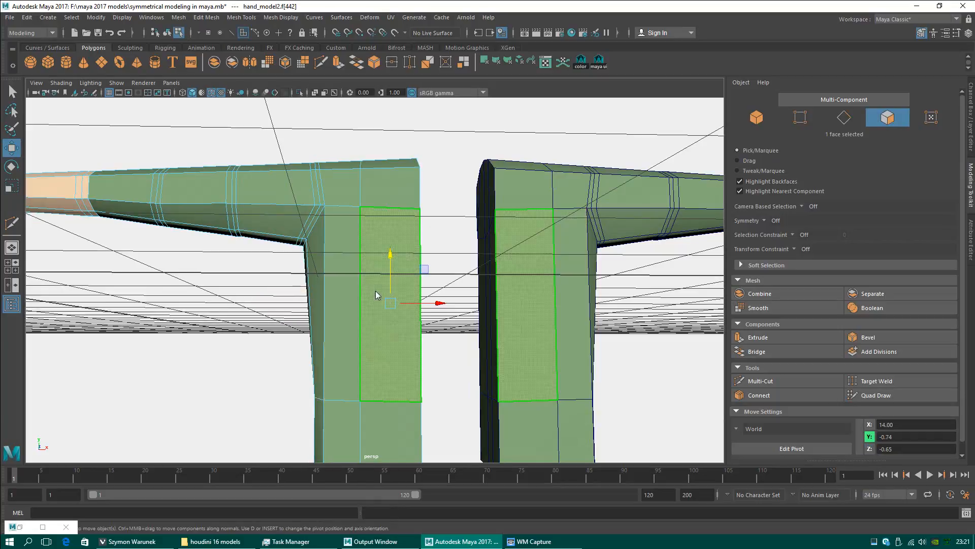
double_click(336, 306)
right_click(279, 294, "shift")
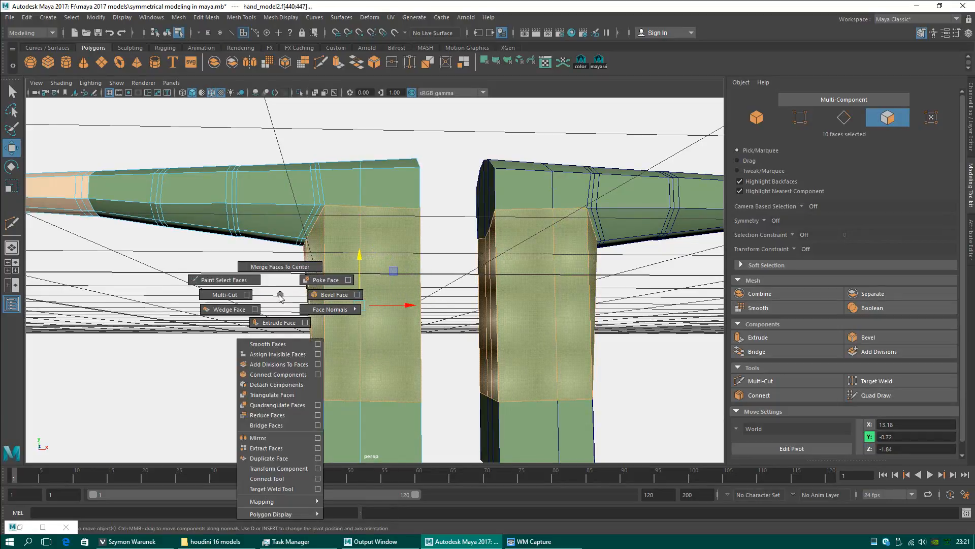
left_click(228, 294)
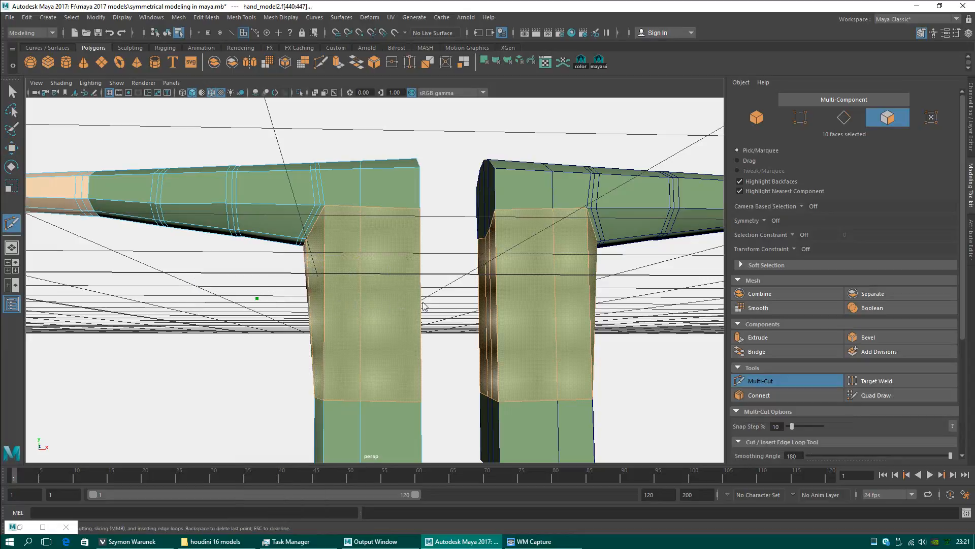
left_click(437, 299)
- Insert edge loops around the block above and below the new middle cut with Multi-Cut
mouse_move(441, 263)
left_mouse_down("alt")
mouse_move(494, 262)
mouse_move(429, 265)
left_mouse_up("alt")
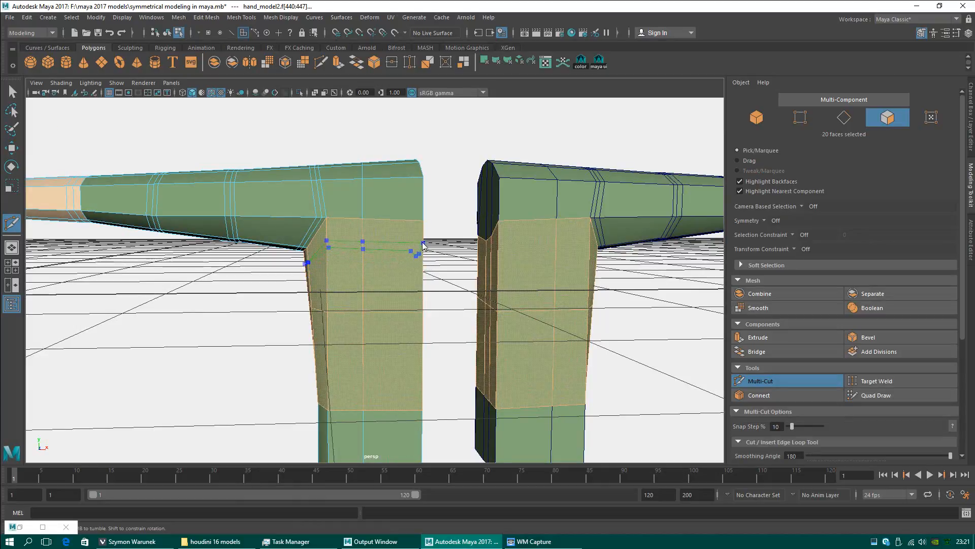
left_click(363, 312)
left_click(365, 365, "ctrl")
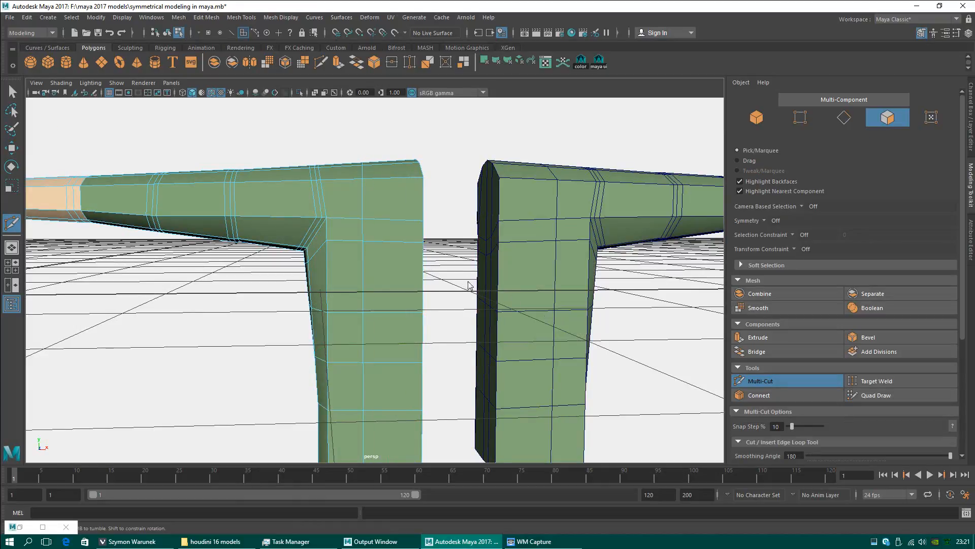
- Delete all end faces of the arm and downward block on the side facing the mirrored copy
right_click_drag(443, 279, 353, 274, "alt")
left_click_drag(352, 273, 388, 282, "alt")
right_click_drag(387, 282, 328, 282, "alt")
left_click_drag(327, 282, 279, 300, "alt")
right_click_drag(353, 299, 464, 306, "alt")
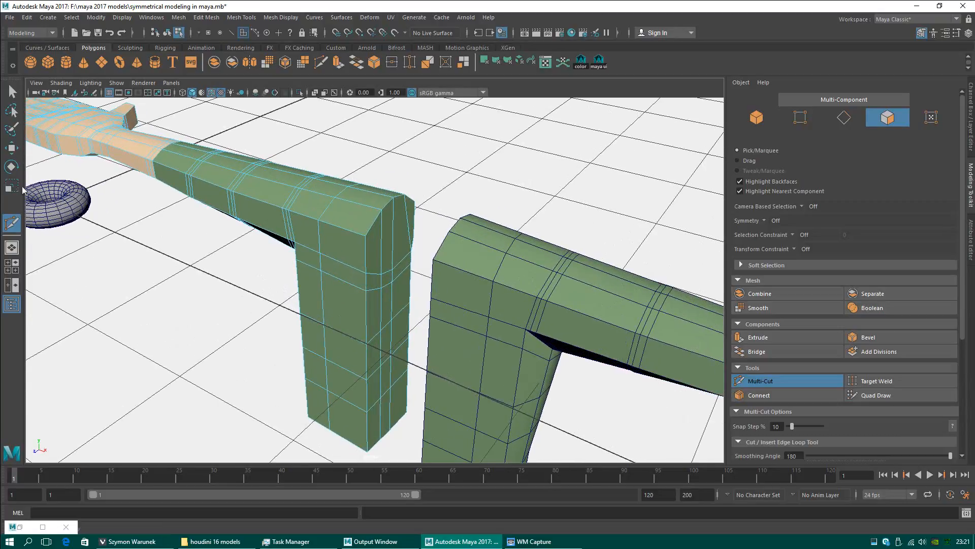
left_click(12, 147)
left_click(405, 248)
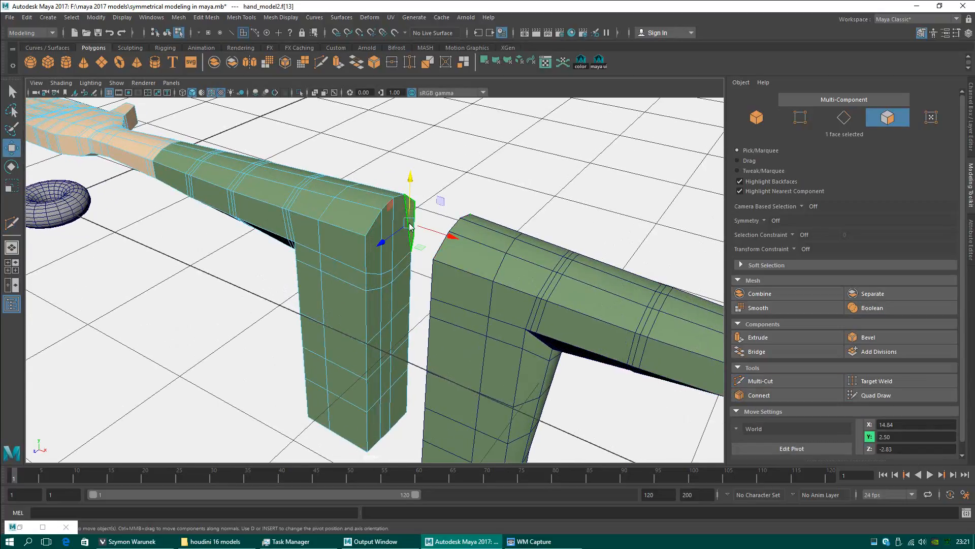
left_click(403, 248, "shift")
left_click(388, 263, "shift")
left_click(377, 266, "shift")
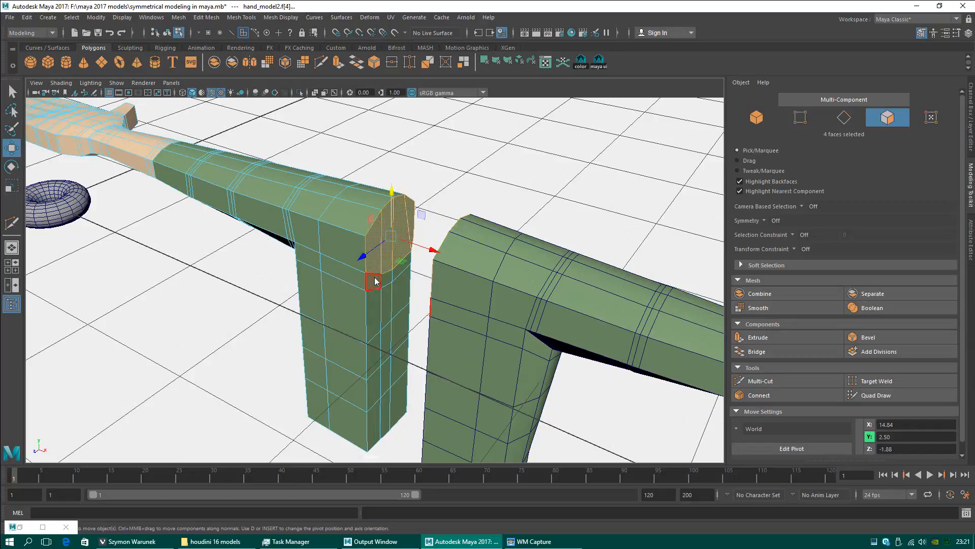
left_click(375, 279, "shift")
left_click(389, 279, "shift")
left_click(395, 276, "shift")
left_click(396, 291, "shift")
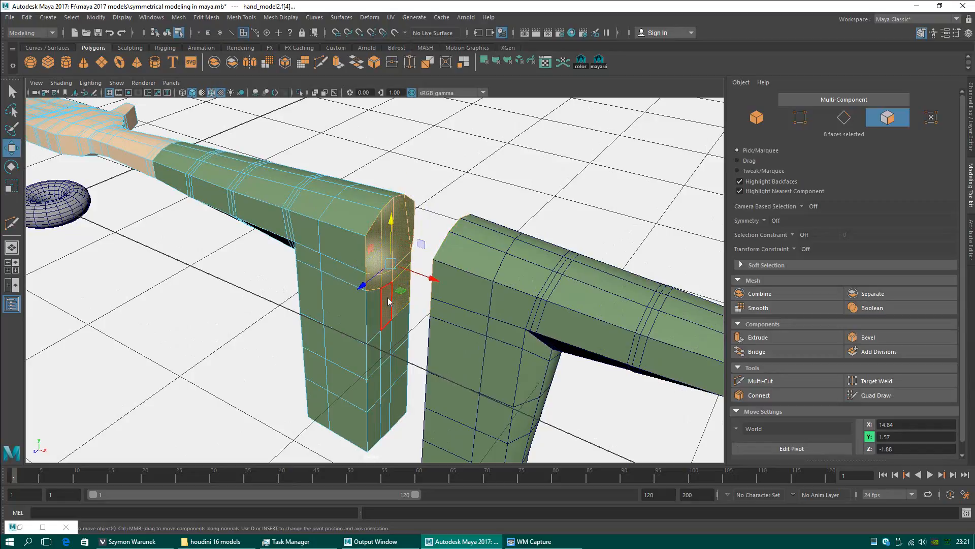
left_click(388, 303, "shift")
left_click(376, 311, "shift")
left_click(376, 351, "shift")
left_click(387, 346, "shift")
left_click(400, 337, "shift")
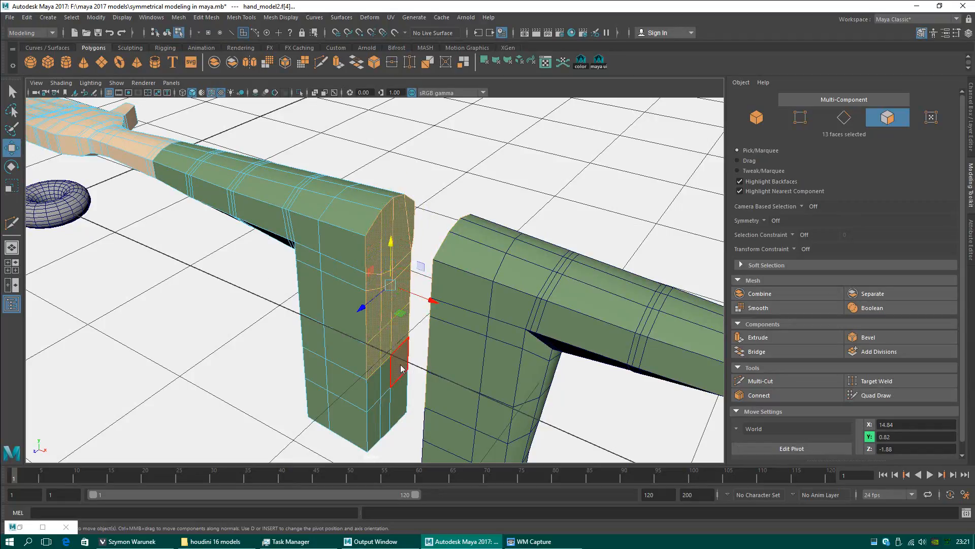
left_click(400, 365, "shift")
left_click(385, 378, "shift")
left_click(373, 394, "shift")
left_click(373, 429, "shift")
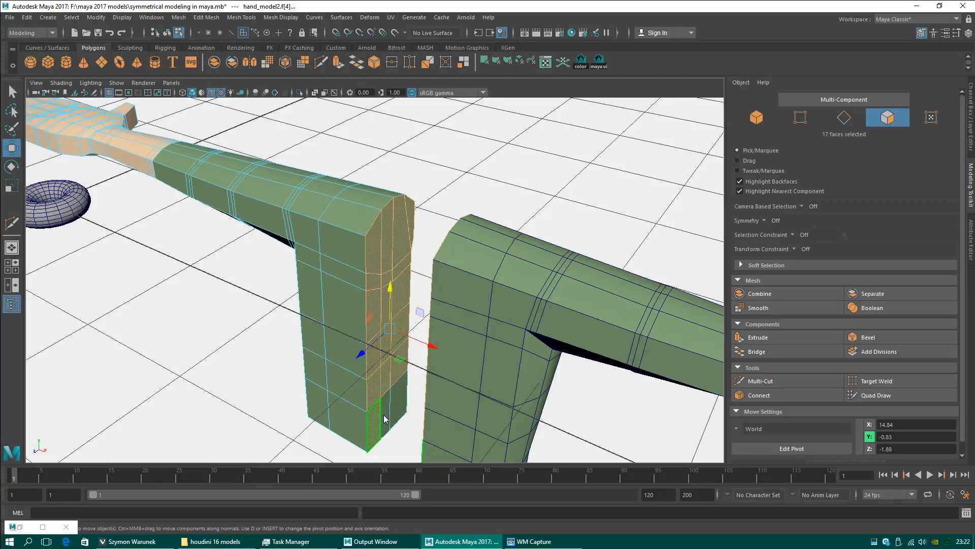
left_click(386, 424, "shift")
left_click(401, 401, "shift")
key("Delete")
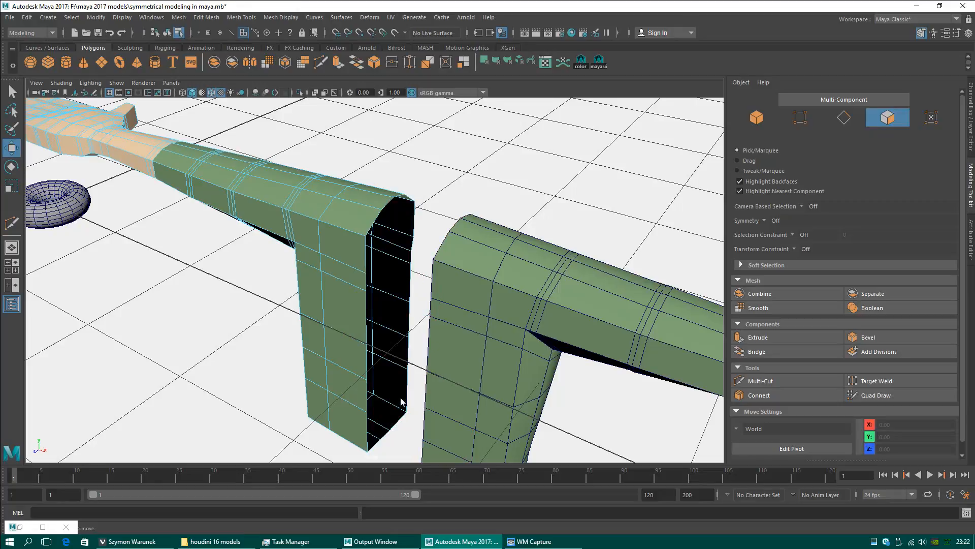
- Move the original arm object along X to 6.14, closer to its mirrored copy
left_click_drag(401, 401, 249, 281, "alt")
right_click_drag(359, 223, 401, 242)
left_click_drag(212, 249, 243, 242)
left_click(492, 233, "shift")
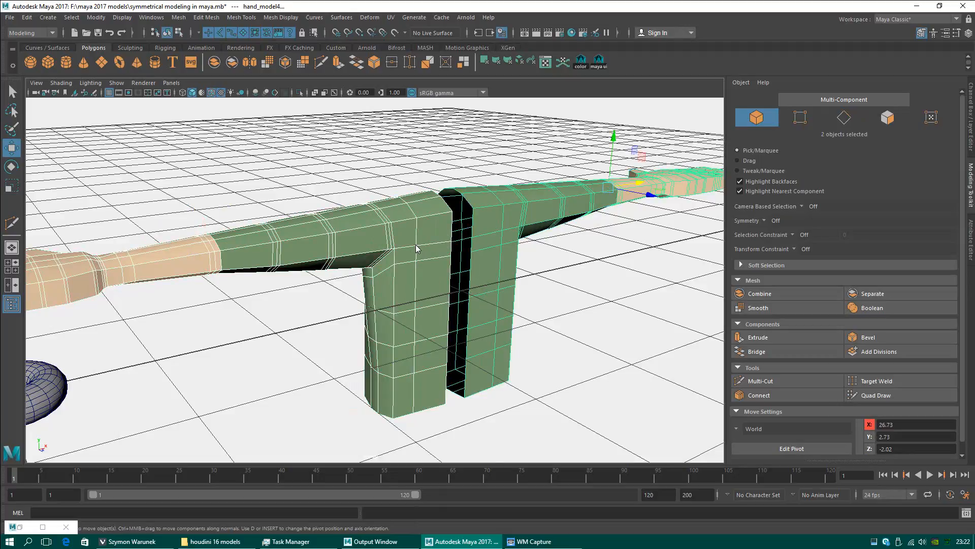
left_click(469, 208, "shift")
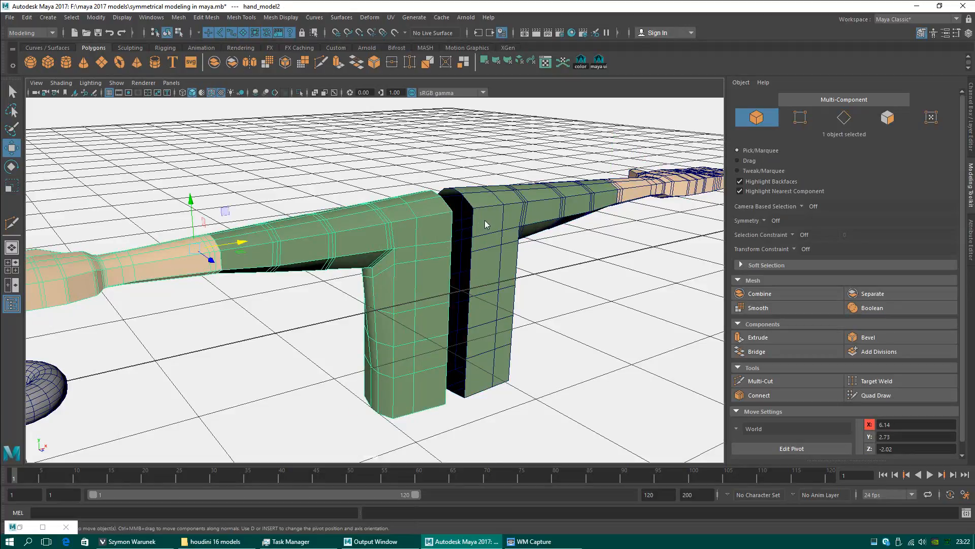
mouse_move(449, 234)
right_mouse_down()
mouse_move(449, 219)
mouse_move(455, 225)
right_mouse_up()
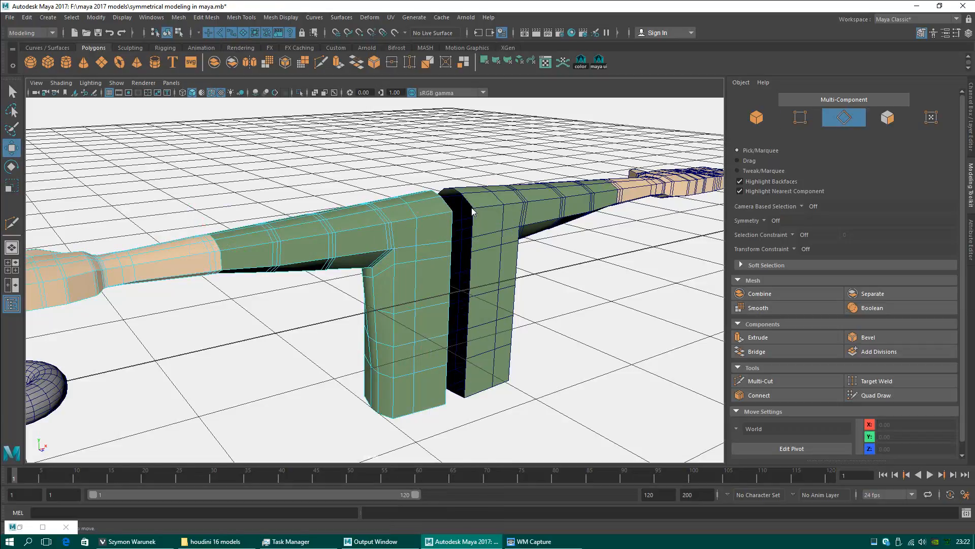
left_click(433, 231, "shift")
- Delete the construction history of the original arm object
left_click(354, 259)
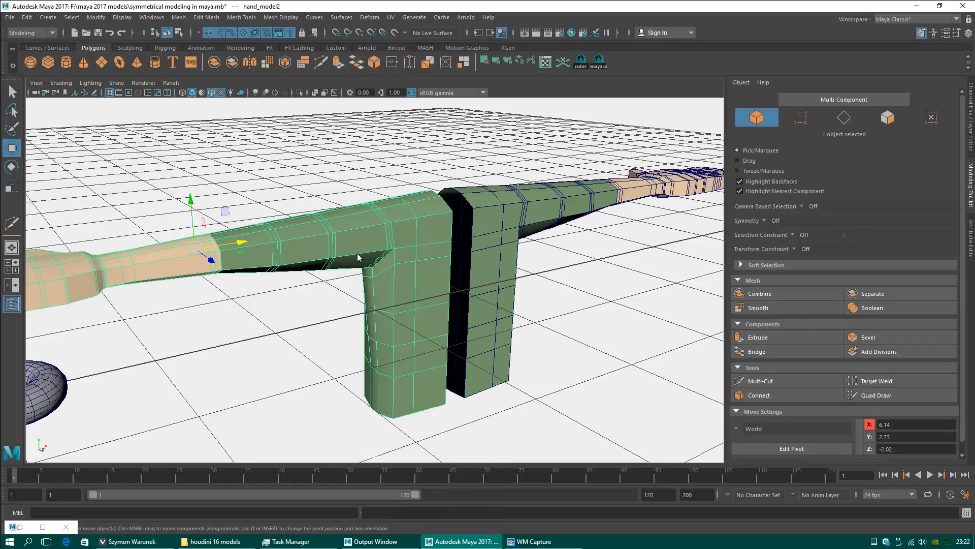
left_click(26, 17)
mouse_move(72, 139)
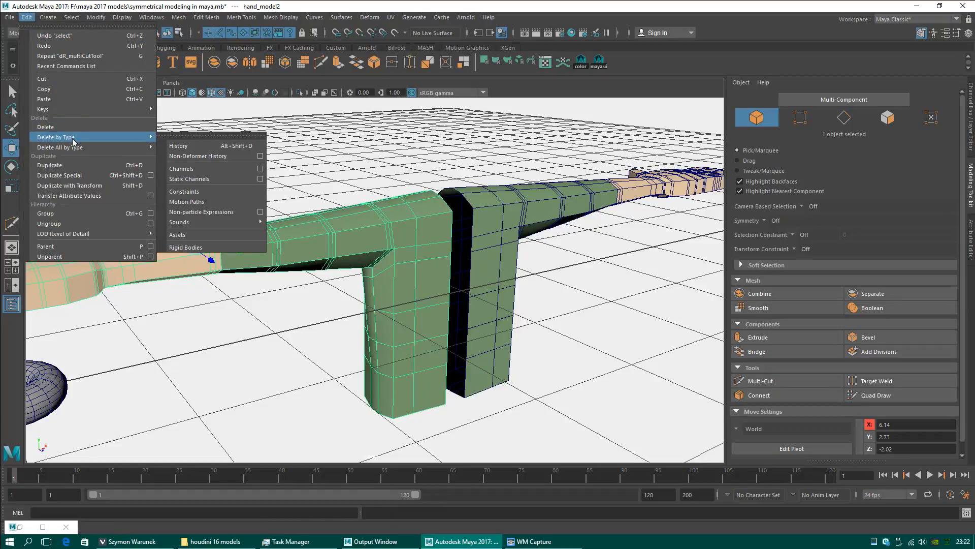
left_click(188, 147)
left_click_drag(531, 290, 389, 278, "alt")
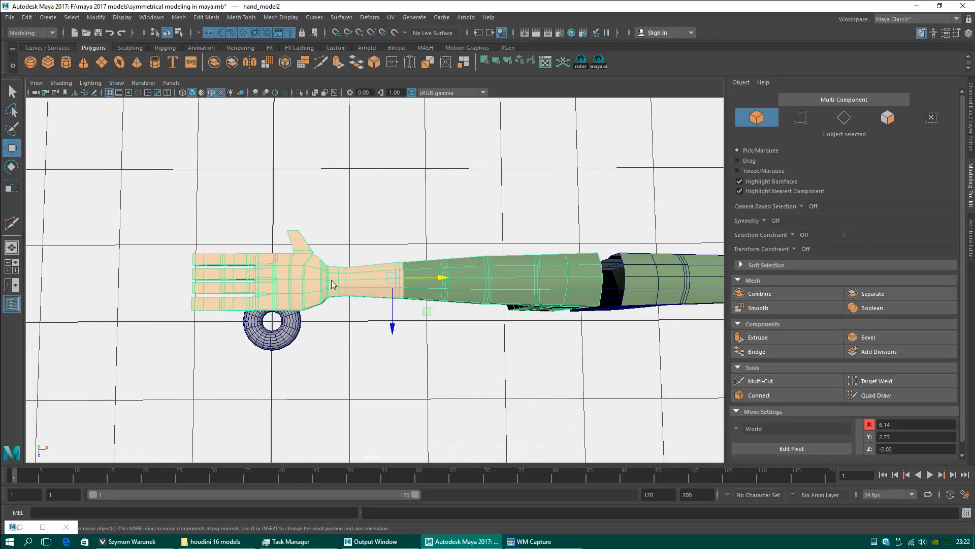
mouse_move(331, 284)
left_mouse_down("alt")
mouse_move(365, 236)
mouse_move(335, 279)
left_mouse_up("alt")
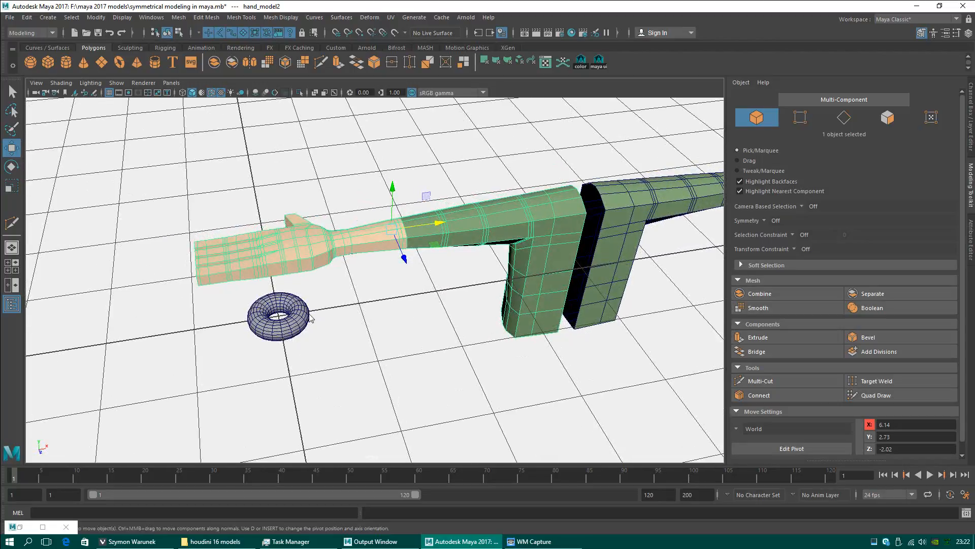
- Delete the torus standing on the grid below the original hand
left_click(308, 318)
key("Delete")
scroll(630, 305, "down", 1)
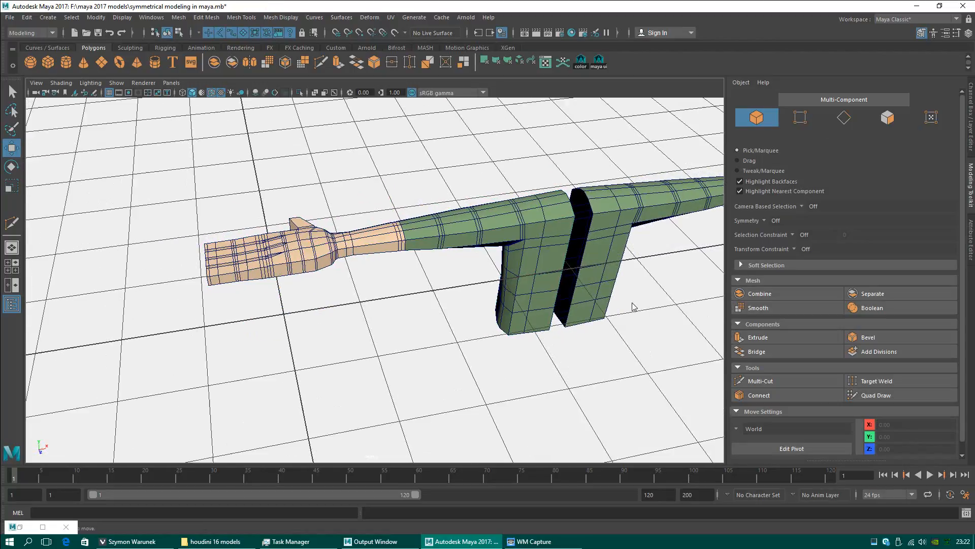
- Lower the bottom row of vertices on the original half's downward block to Y -4.64
middle_click_drag(621, 274, 479, 296, "alt")
left_click_drag(479, 297, 416, 325, "alt")
left_click(426, 332)
middle_click_drag(416, 325, 388, 300, "alt")
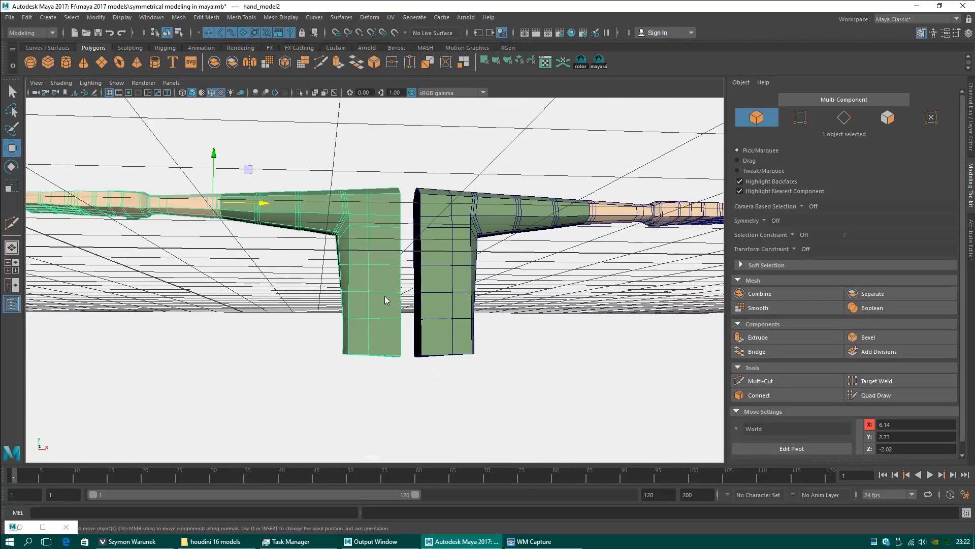
right_click_drag(388, 300, 337, 257)
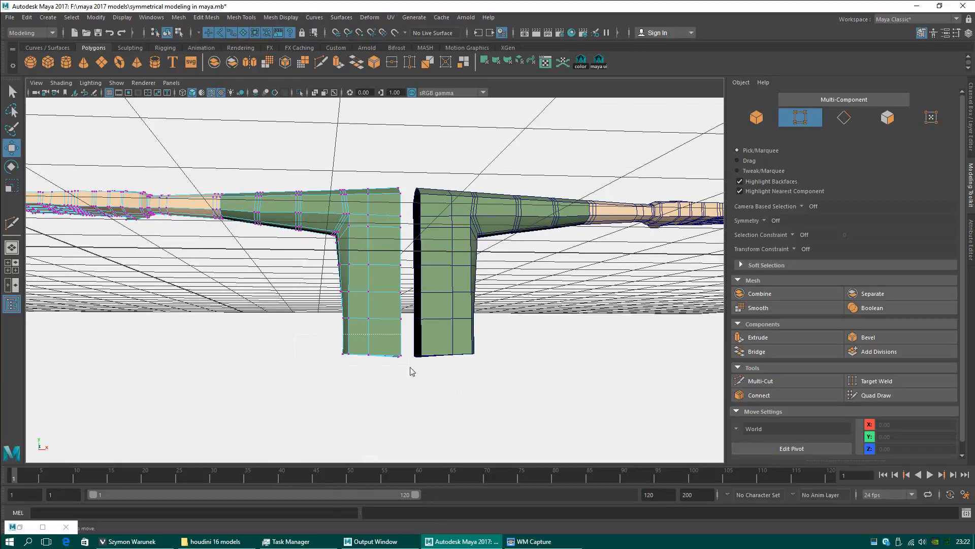
left_click_drag(416, 380, 373, 360)
left_click_drag(389, 314, 485, 334, "alt")
left_click_drag(372, 295, 374, 320)
- Raise the underside vertex at the middle of the upper arm, using soft selection with an adjusted falloff radius
left_click_drag(397, 253, 319, 250, "alt")
scroll(337, 262, "up", 5)
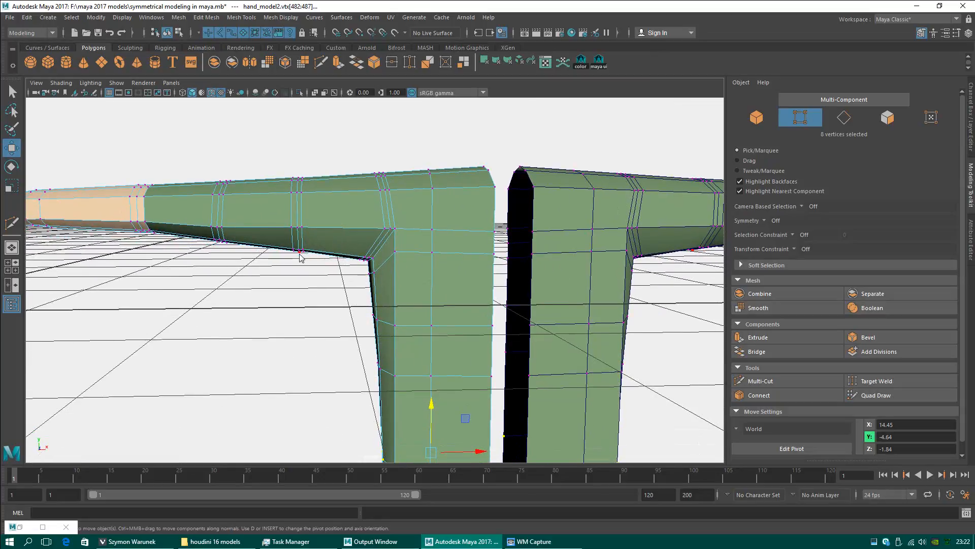
left_click(299, 251)
key("b")
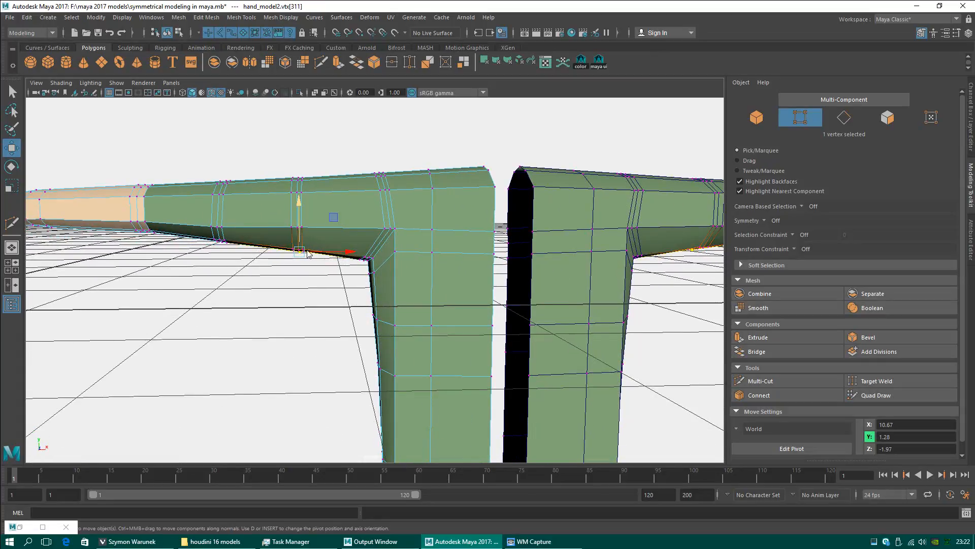
left_click_drag(308, 251, 353, 246)
left_click_drag(299, 225, 300, 215)
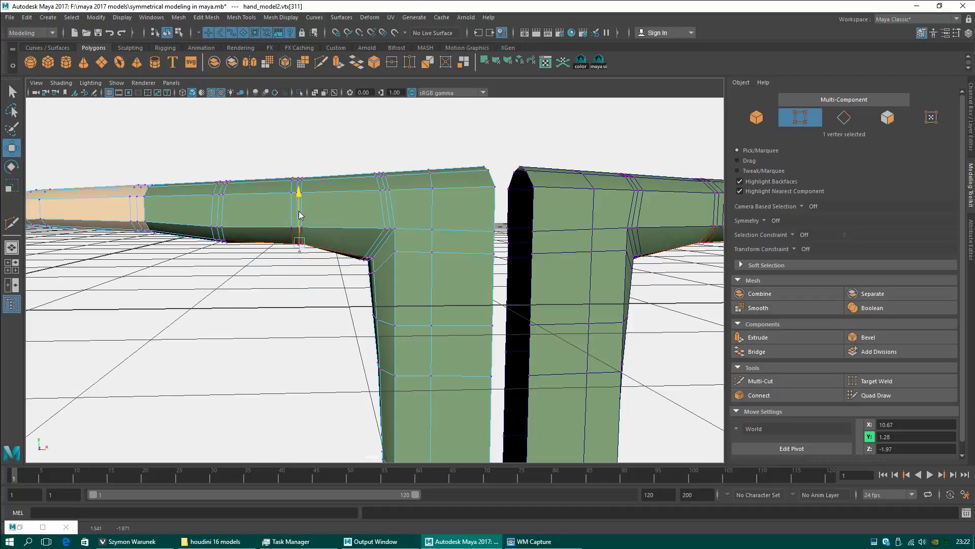
- Lower the top vertex at the middle of the upper arm to Y 3.18 and slide the shoulder's top vertex to X 12.40
left_click(300, 178)
left_click_drag(299, 155, 301, 161)
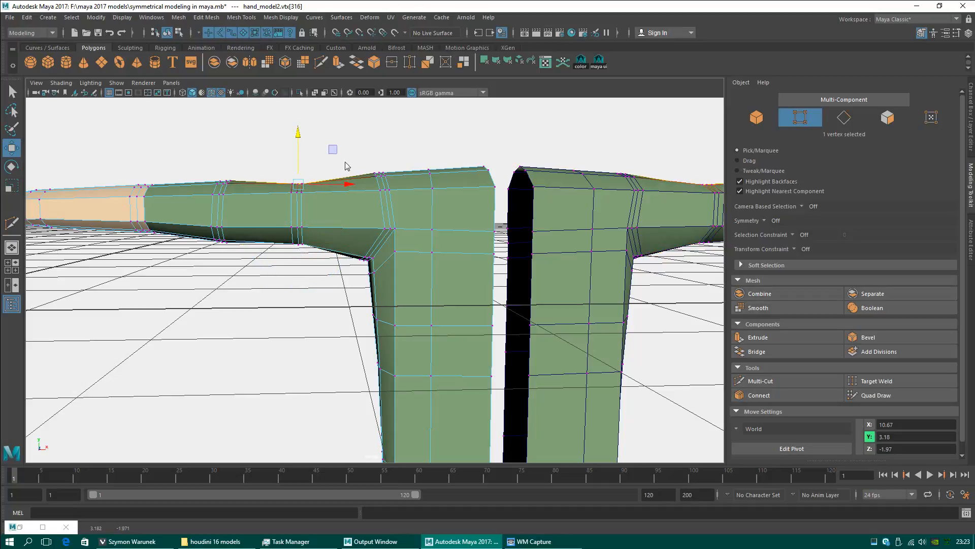
left_click(373, 174)
left_click_drag(400, 177, 386, 175)
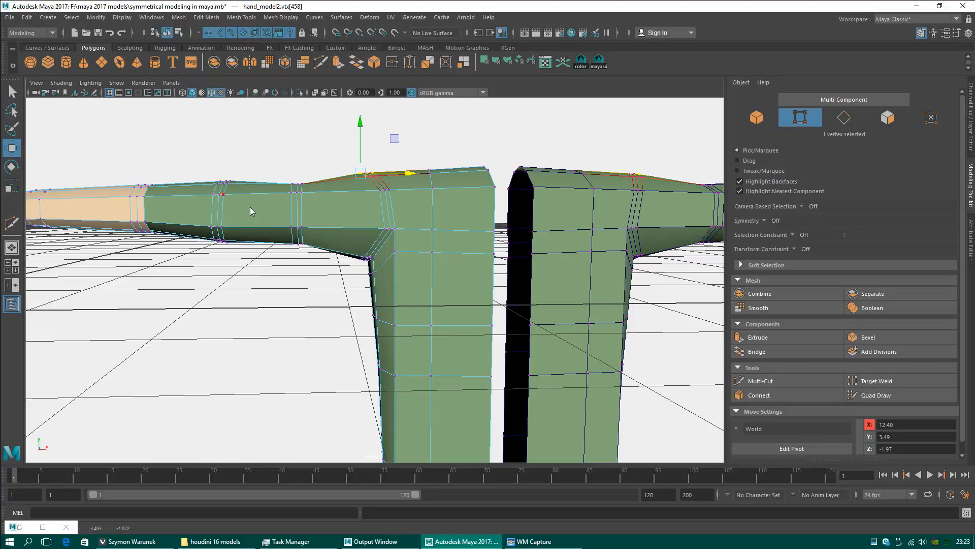
- Reshape the forearm beside the sleeve edge, placing its top vertex at Y 3.04 and its underside vertex at Y 1.96
middle_click_drag(251, 211, 384, 205, "alt")
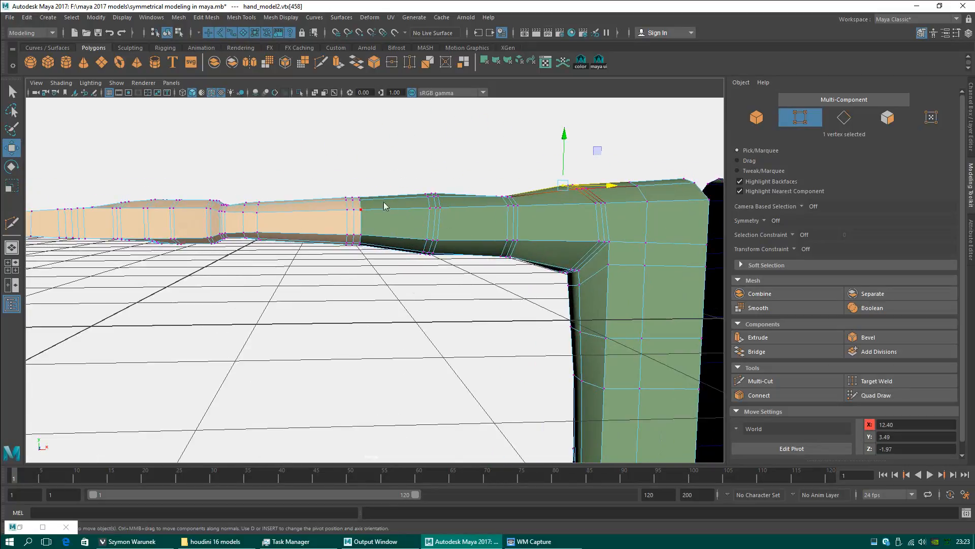
left_click(353, 199)
left_click_drag(386, 261, 395, 250, "alt")
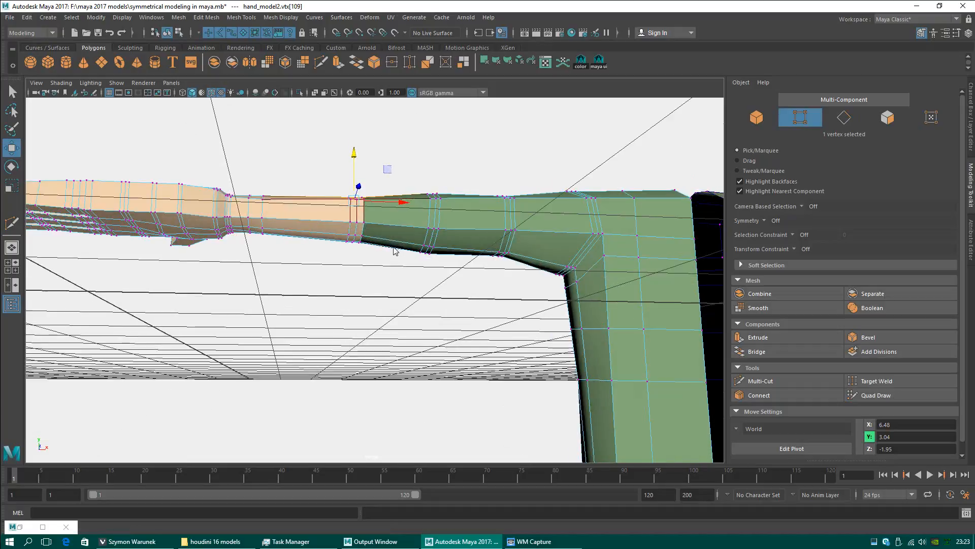
left_click(354, 241)
left_click_drag(354, 213, 249, 206)
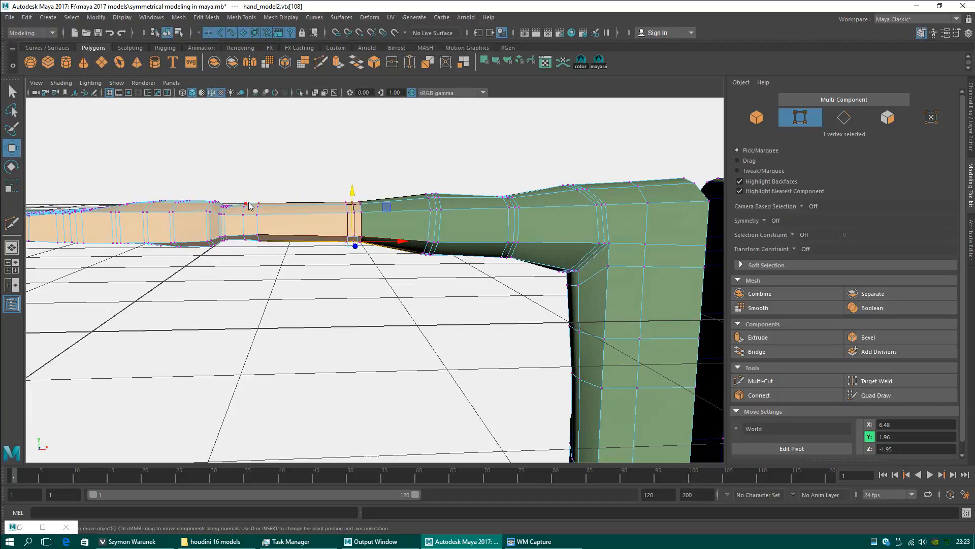
- Lower the wrist's top vertex to Y 2.89 with soft selection and adjust the falloff radius
left_click(243, 205)
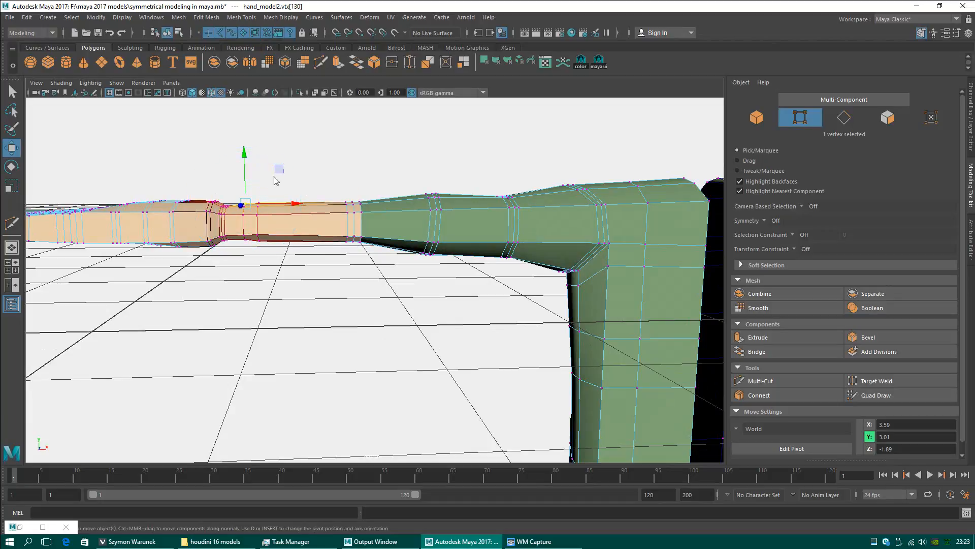
mouse_move(246, 175)
left_mouse_down()
mouse_move(250, 195)
mouse_move(296, 182)
left_mouse_up()
key("b")
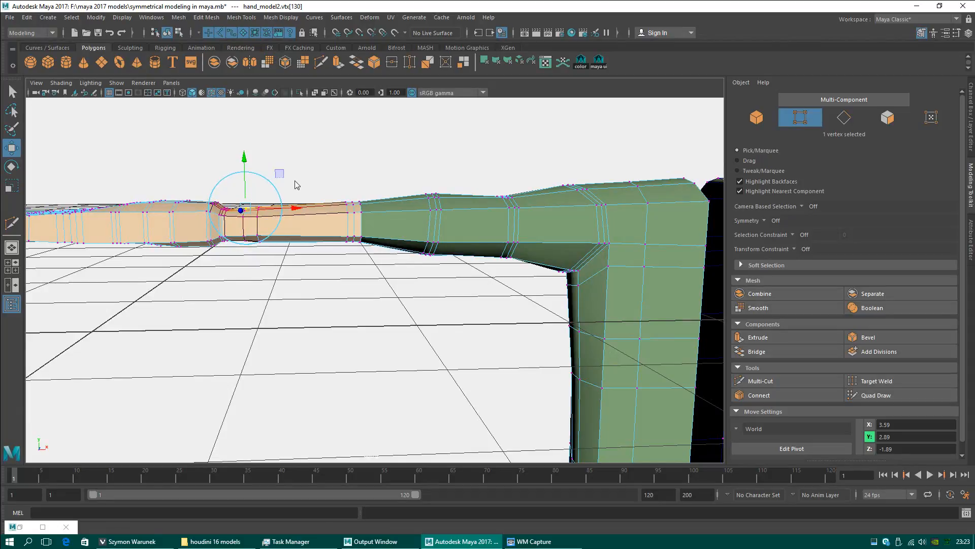
- Thicken the forearm near the sleeve by lowering its underside vertex and raising the matching top vertex, and return to object selection
mouse_move(321, 214)
left_mouse_down("alt")
mouse_move(326, 224)
mouse_move(317, 199)
left_mouse_up("alt")
left_click_drag(373, 243, 362, 239, "alt")
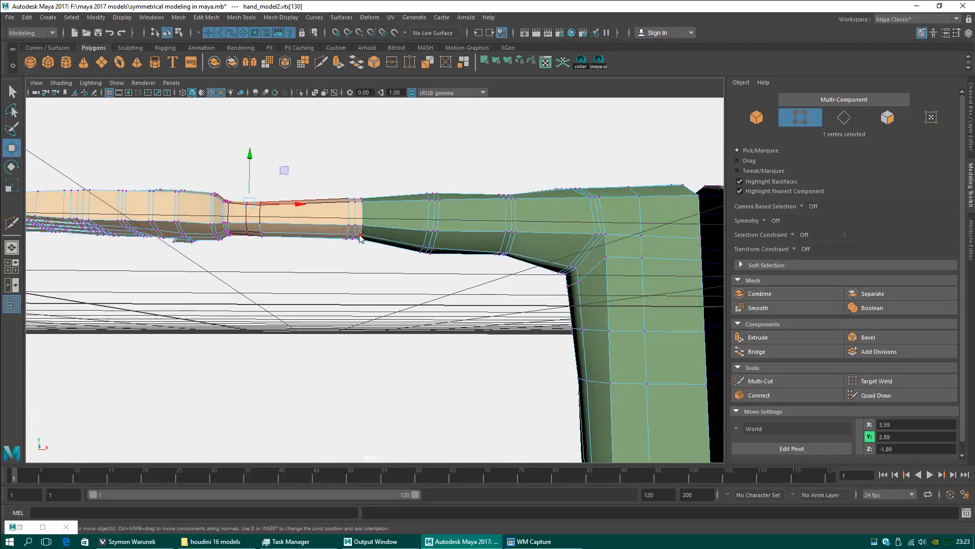
left_click(347, 239)
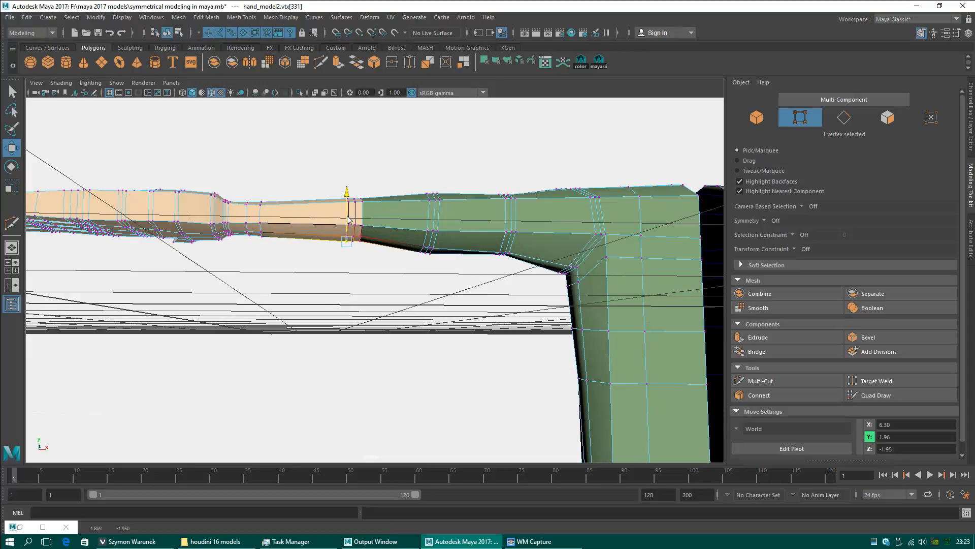
left_click_drag(351, 240, 344, 183, "alt")
left_click(343, 206)
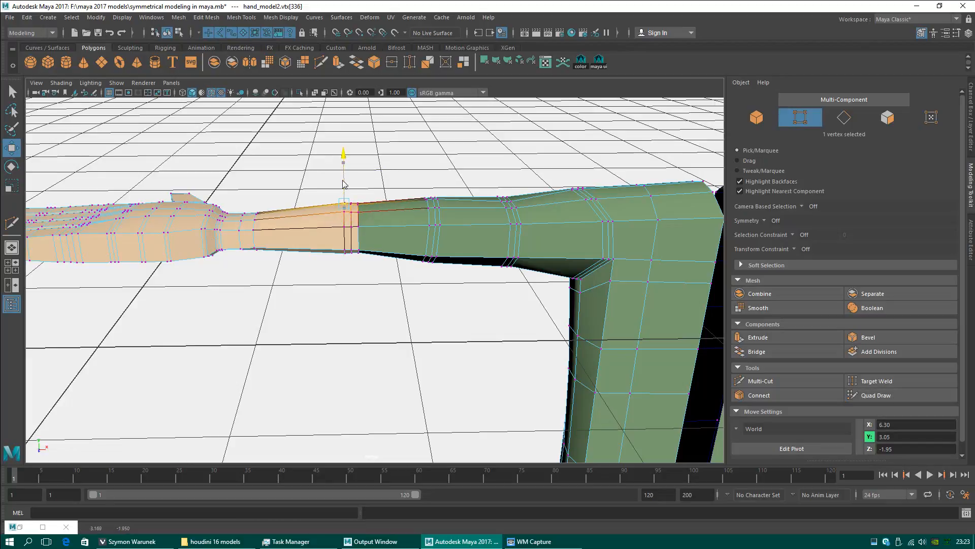
left_click_drag(538, 264, 430, 245, "alt")
right_click_drag(430, 246, 483, 230)
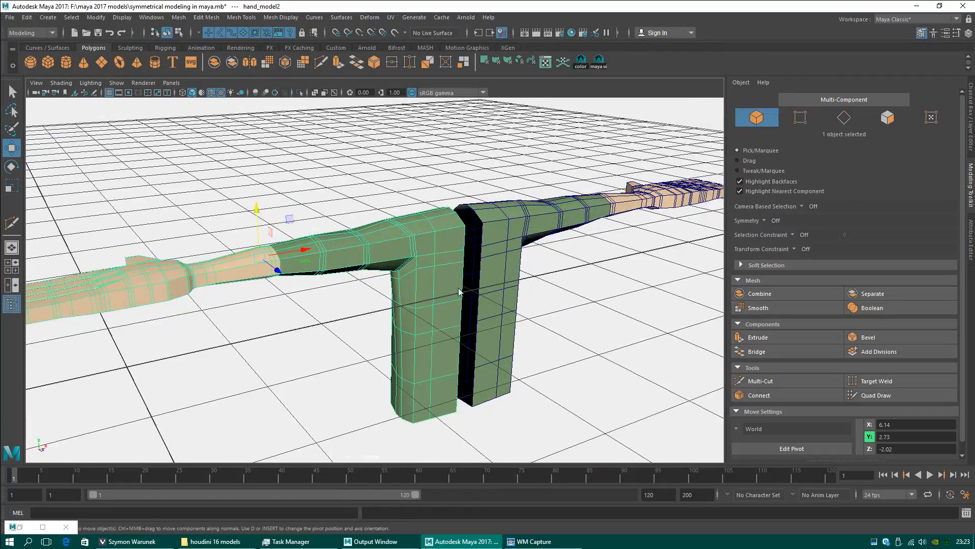
- Select both arm and torso halves and save the scene
left_click_drag(443, 243, 396, 276, "alt")
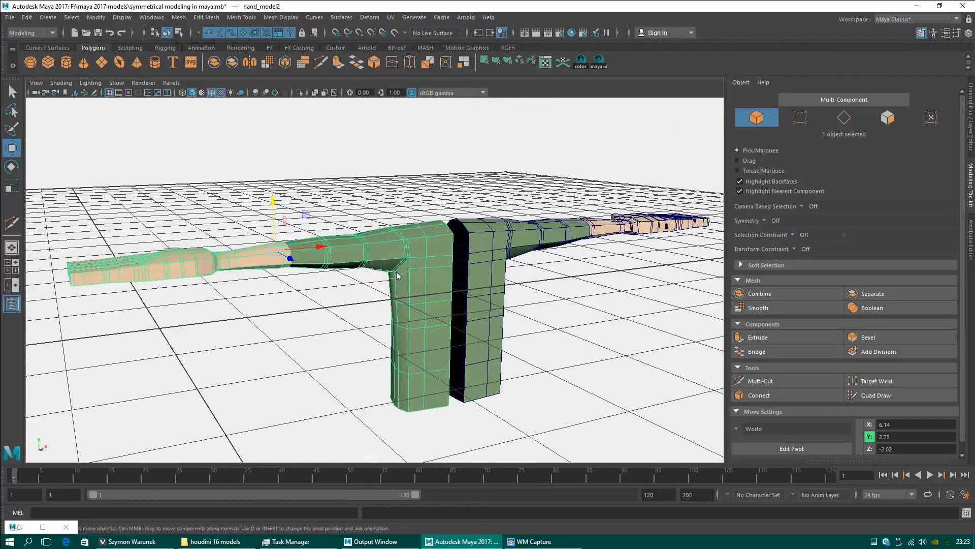
left_click_drag(490, 286, 575, 94)
middle_click_drag(512, 152, 513, 260, "alt")
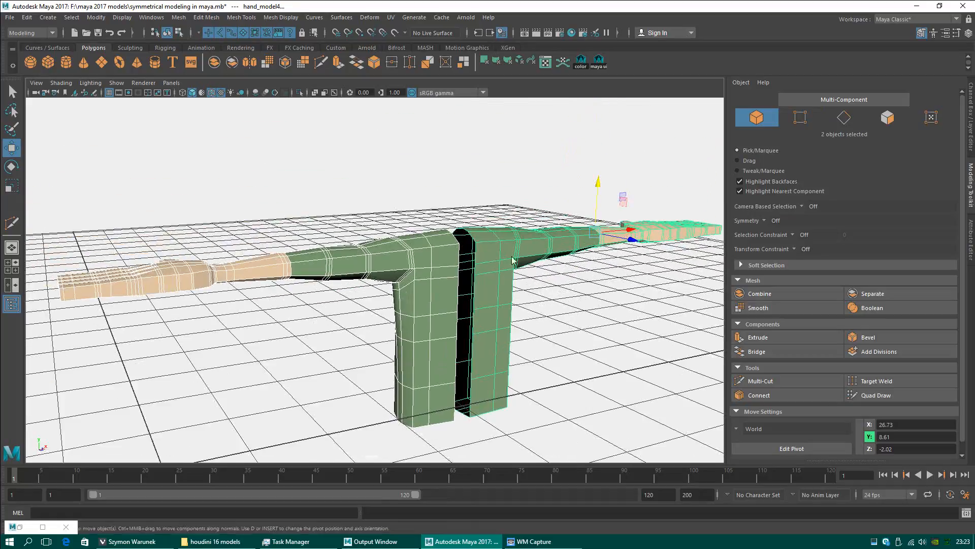
left_click_drag(404, 263, 441, 270, "alt")
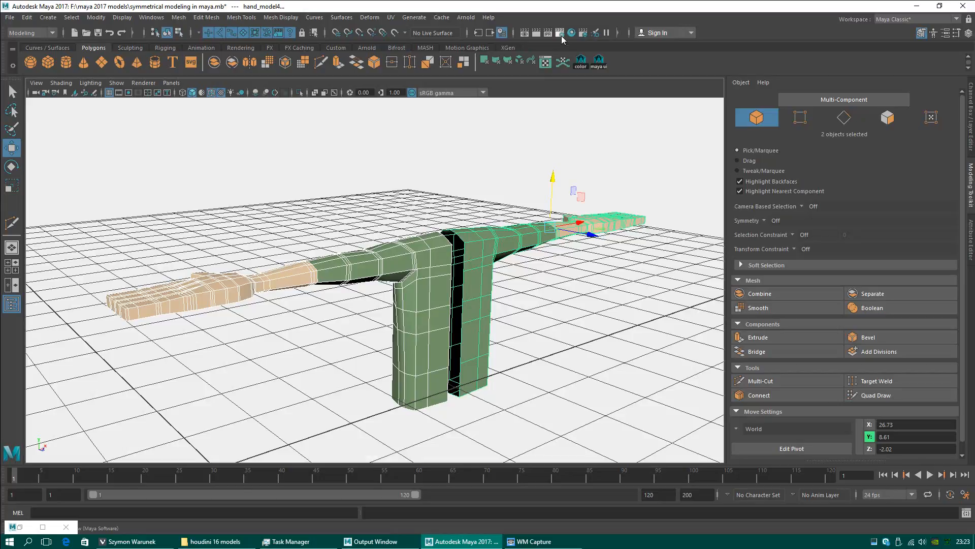
left_click(562, 34)
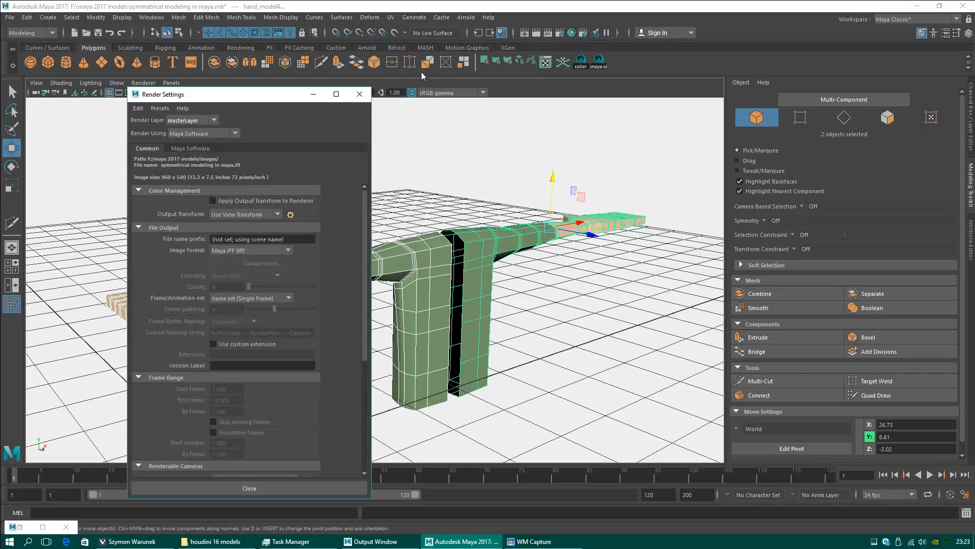
left_click(360, 93)
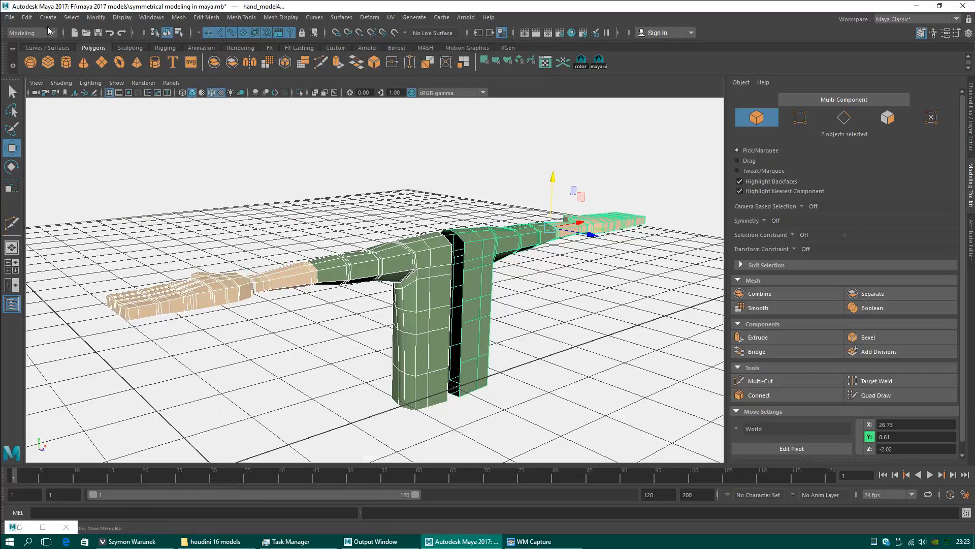
left_click(99, 34)
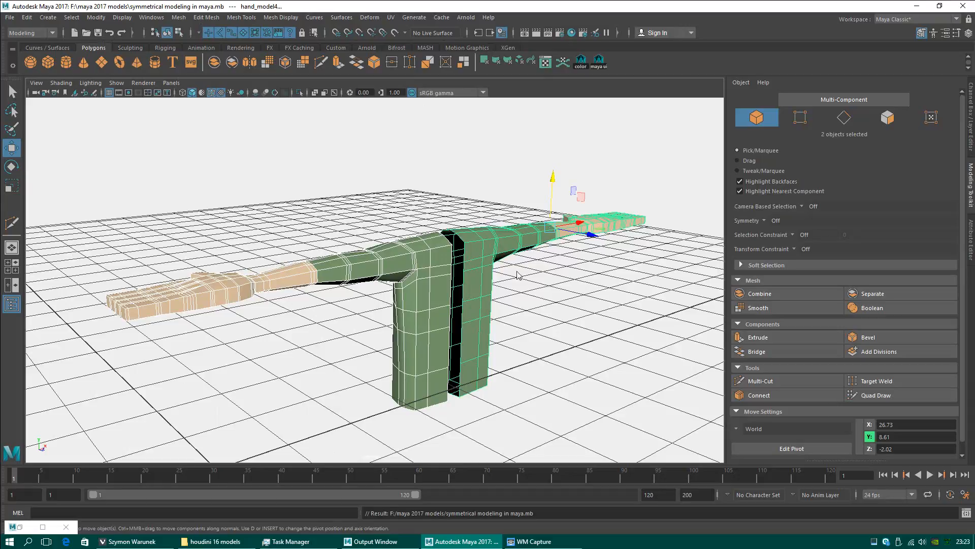
- Delete the construction history of the original arm and torso half
left_click(400, 283)
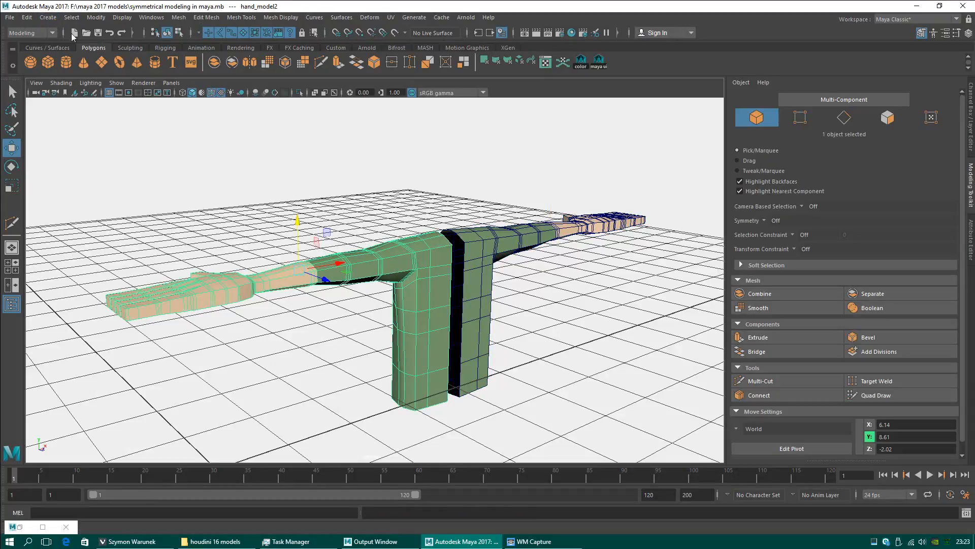
left_click(27, 17)
mouse_move(113, 144)
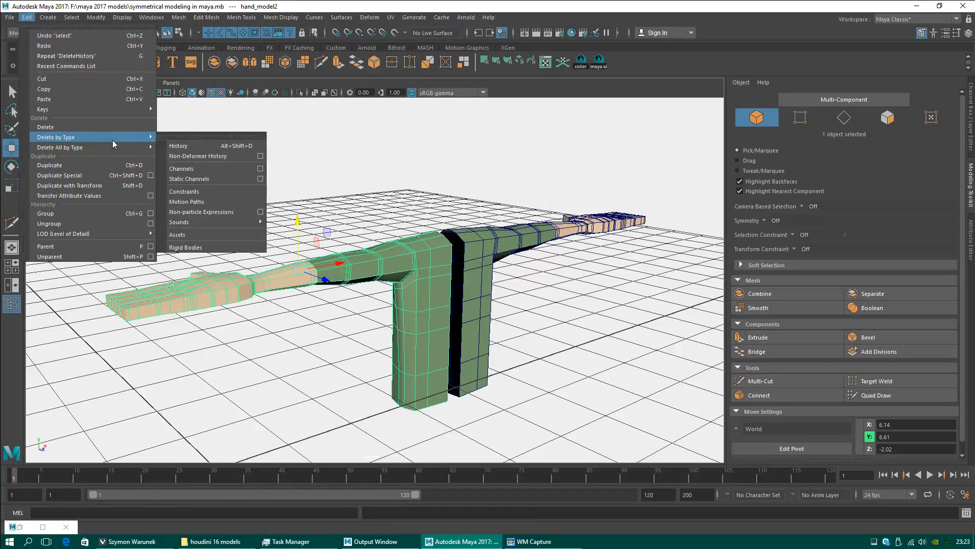
left_click(179, 145)
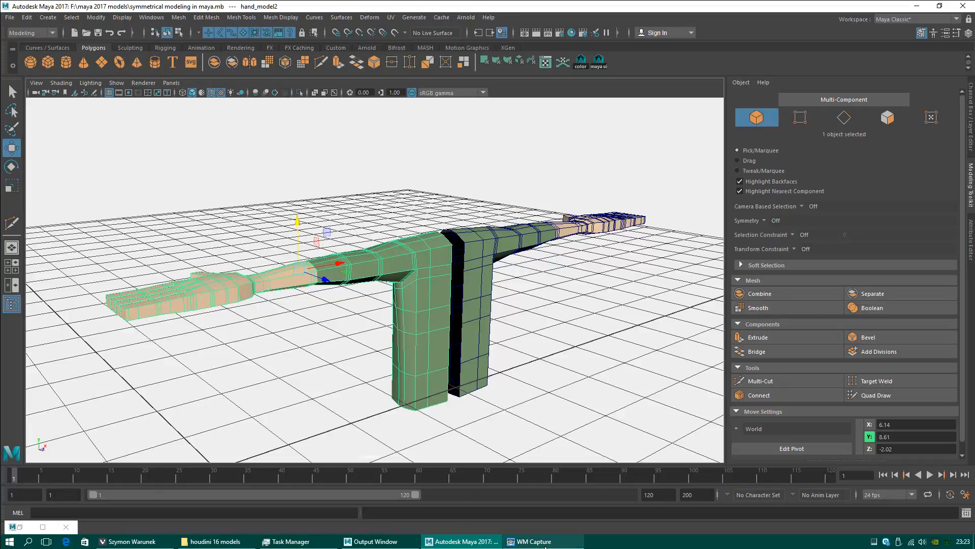
- Duplicate both arm and torso halves and move the copies back along Z to -22.94
left_click_drag(524, 333, 436, 293, "alt")
left_click(435, 292)
left_click(434, 292, "shift")
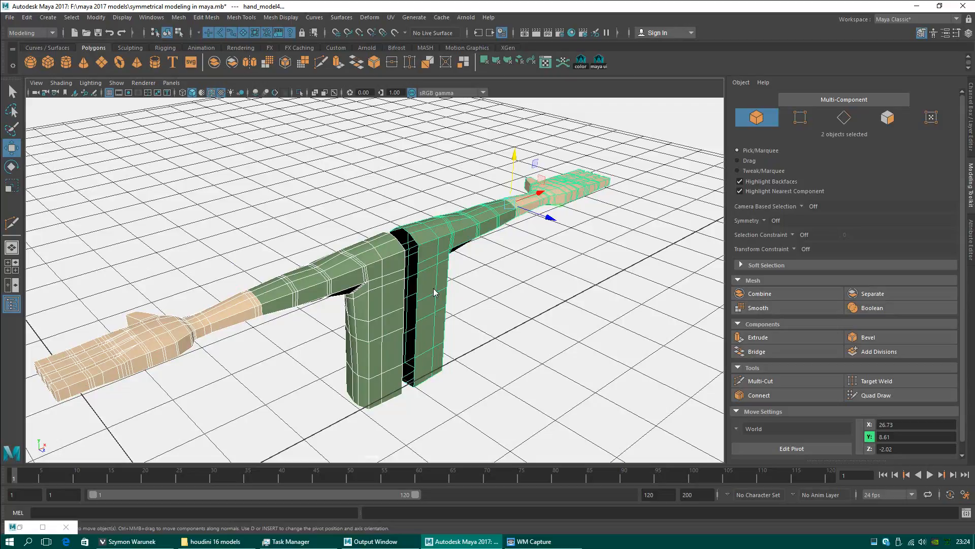
key("ctrl+d")
left_click_drag(530, 220, 332, 163)
left_click_drag(476, 304, 432, 308, "alt")
left_click(531, 541)
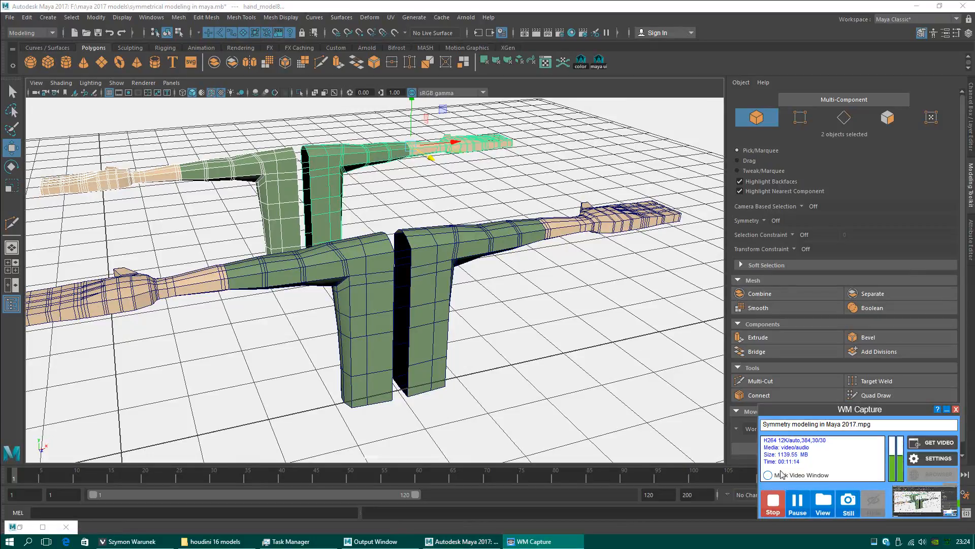
left_click(947, 410)
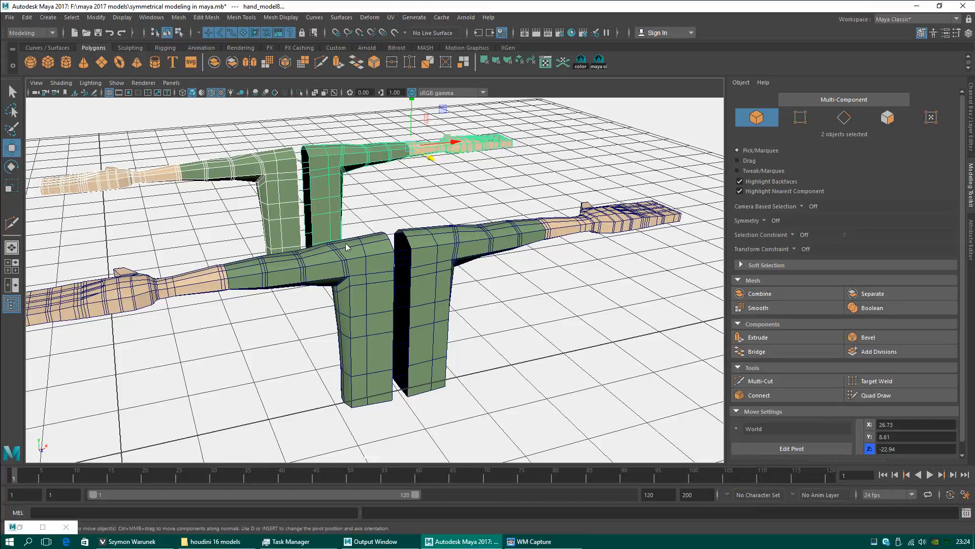
- Combine the two front arm and torso halves into a single mesh
left_click_drag(347, 247, 467, 286, "alt")
left_click(466, 343)
left_click(514, 332, "shift")
middle_click_drag(467, 286, 429, 224, "alt")
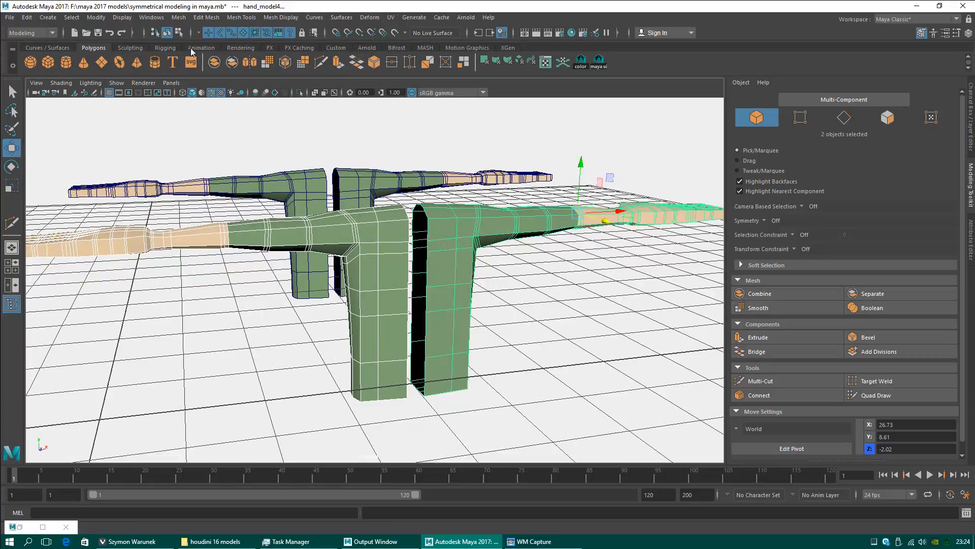
left_click(217, 68)
- Try to join the two facing open border edge loops of the combined mesh with Merge Border Edges at a tolerance of 1
left_click_drag(457, 232, 483, 268, "alt")
scroll(485, 269, "up", 3)
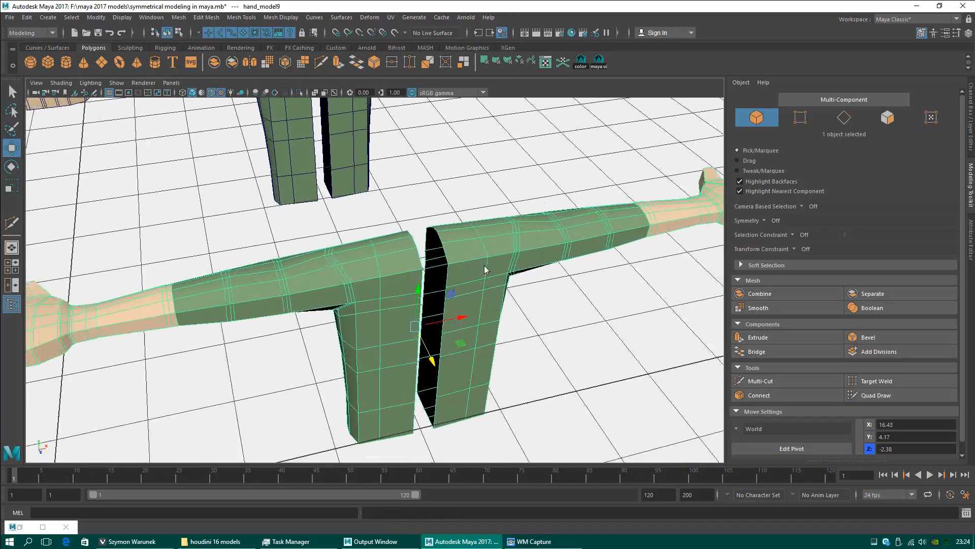
scroll(484, 266, "up", 1)
right_click_drag(406, 237, 412, 217)
double_click(419, 245)
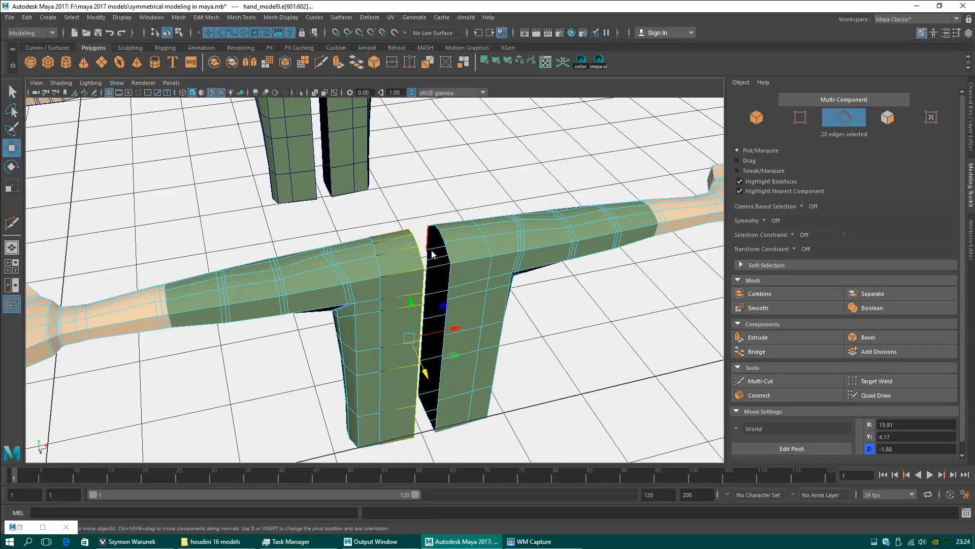
double_click(447, 254, "shift")
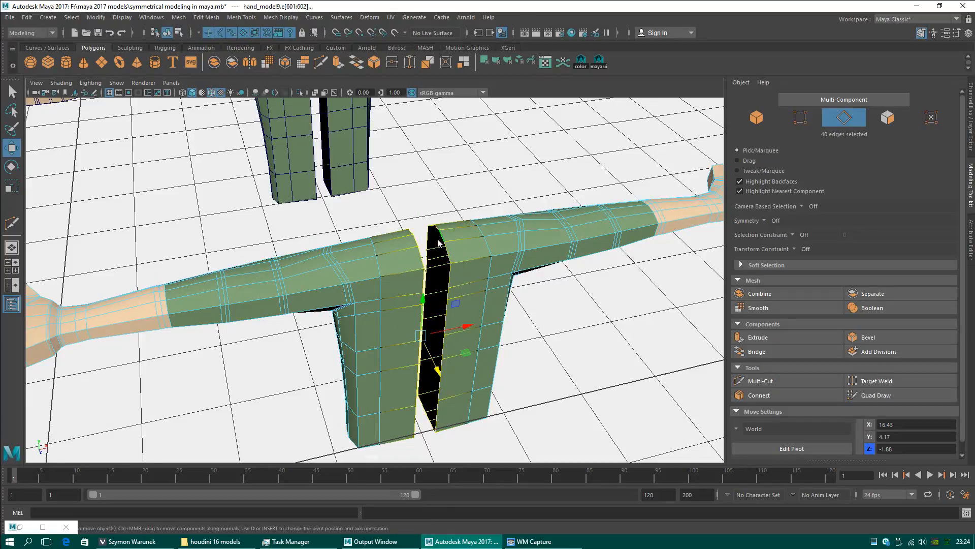
right_click(418, 217, "shift")
right_click_drag(419, 216, 525, 173, "shift")
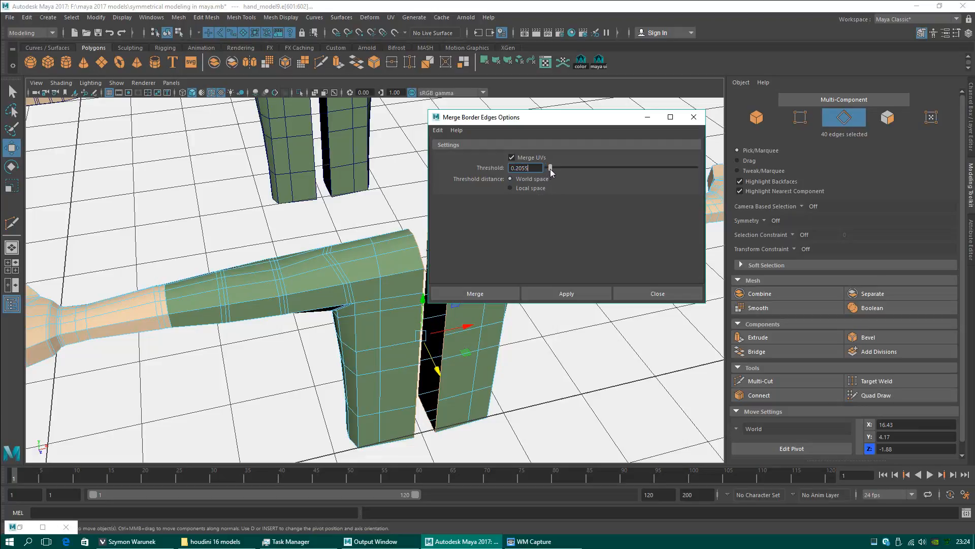
left_click(498, 293)
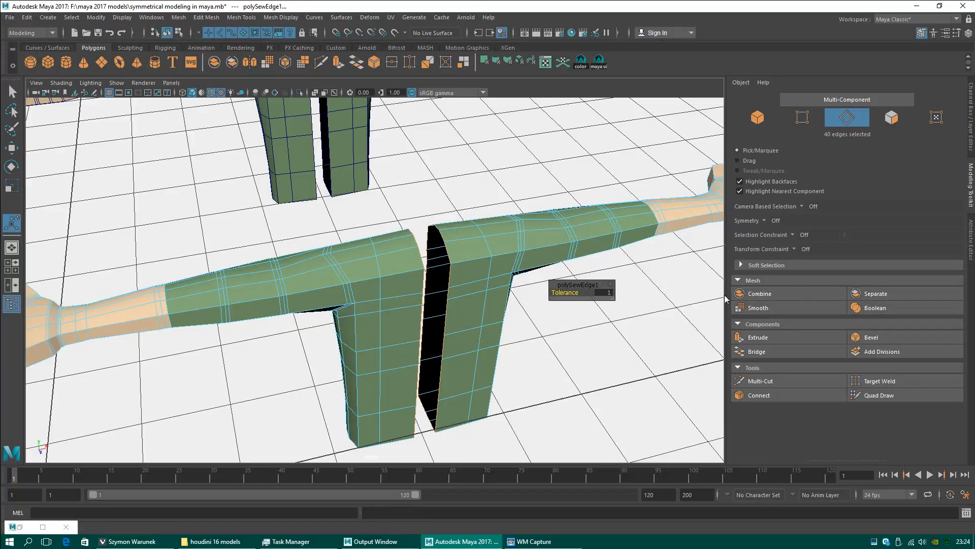
- Try to close the gap between the two border loops with Merge Border Edges tolerances of 2, 3 and 4
left_click(609, 293)
type("2")
key("Return")
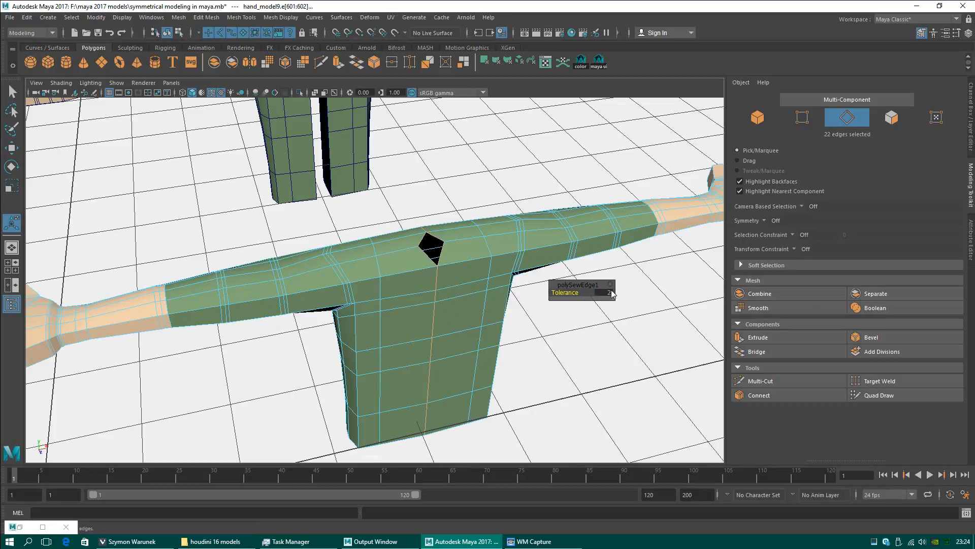
left_click(611, 293)
type("3")
key("Return")
left_click(610, 293)
type("4")
key("Return")
left_click_drag(449, 250, 468, 262, "alt")
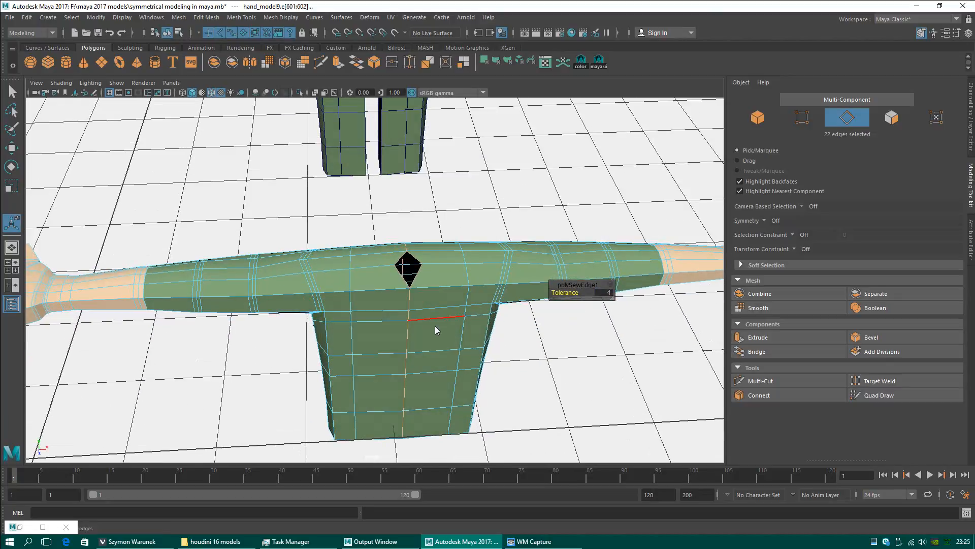
- Undo the border edge merge and the combine of the two front arm and torso halves
key("ctrl+z")
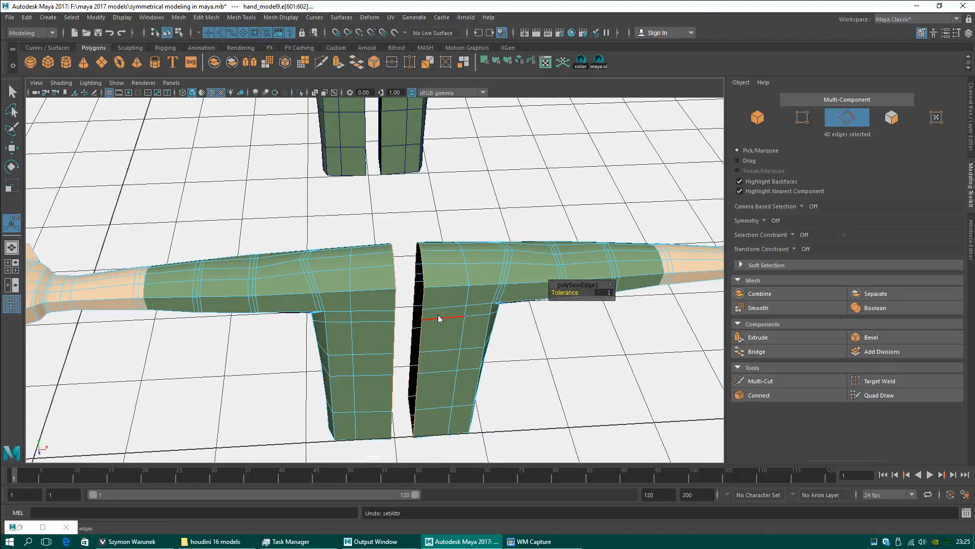
left_click_drag(453, 348, 513, 276, "alt")
right_click_drag(358, 233, 385, 234)
left_click_drag(385, 235, 451, 291, "alt")
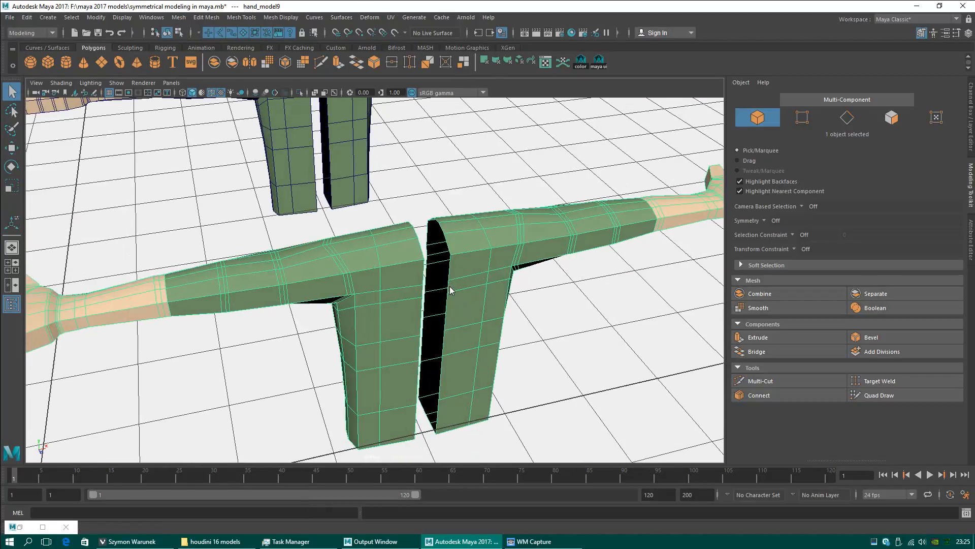
key("ctrl+z")
key("ctrl+z")
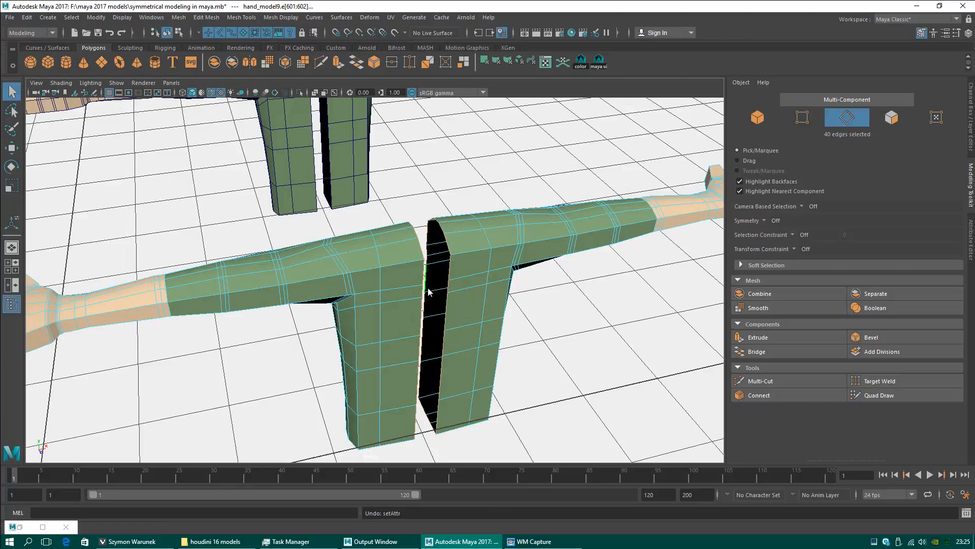
key("ctrl+z")
key("ctrl+z")
key("ctrl+z")
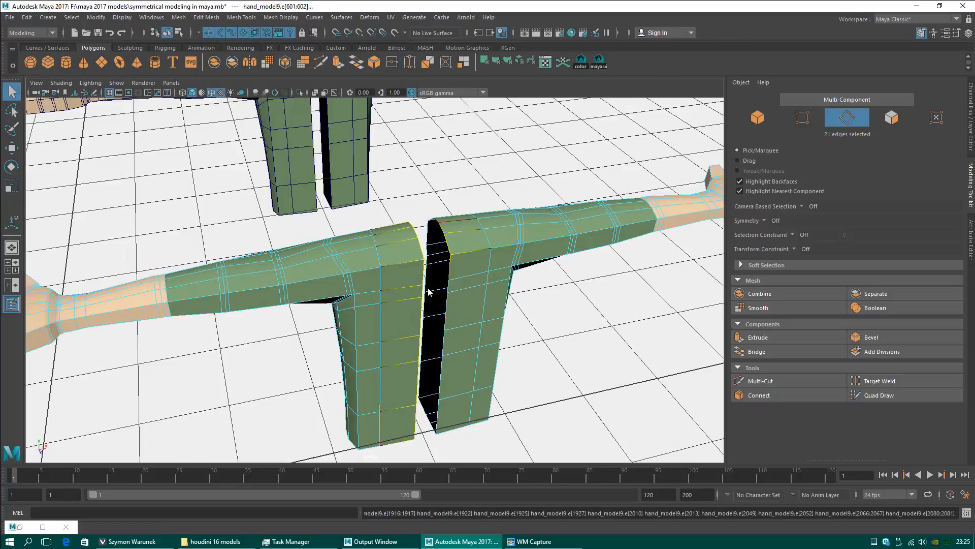
key("ctrl+z")
key("ctrl+z")
key("ctrl+z")
key("ctrl+z")
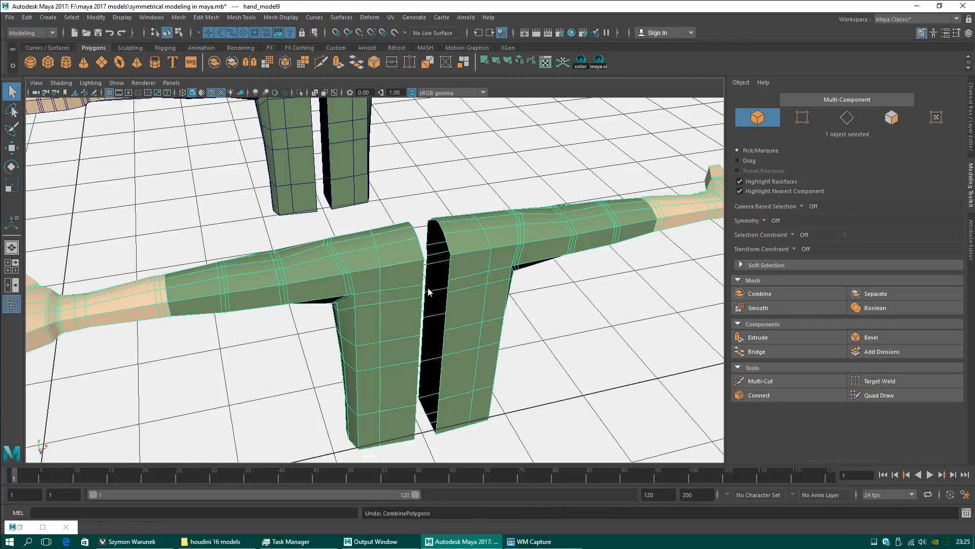
- Select the open border edge loop on the inner side of the front arm and torso half with the Move tool
left_click(370, 281)
left_click_drag(399, 288, 380, 279, "alt")
scroll(380, 279, "down", 3)
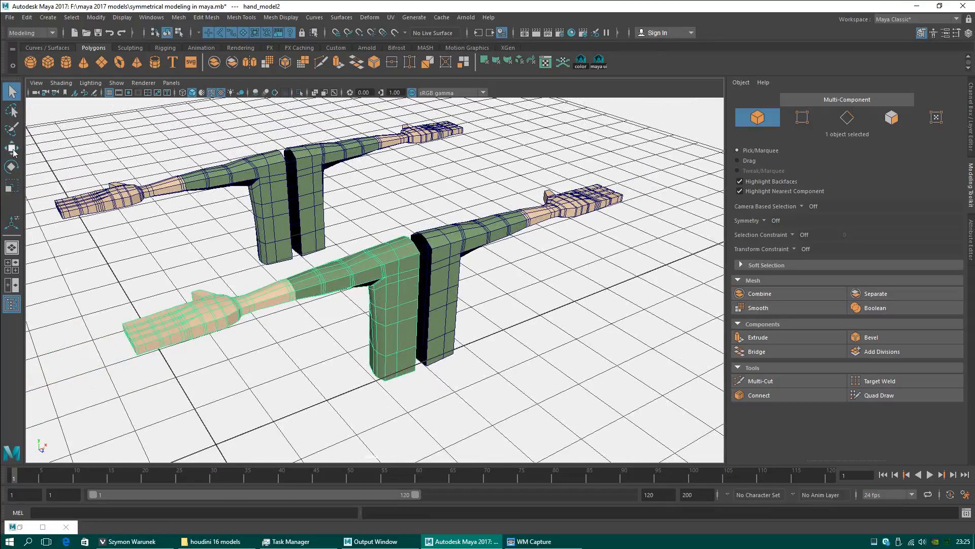
left_click(12, 148)
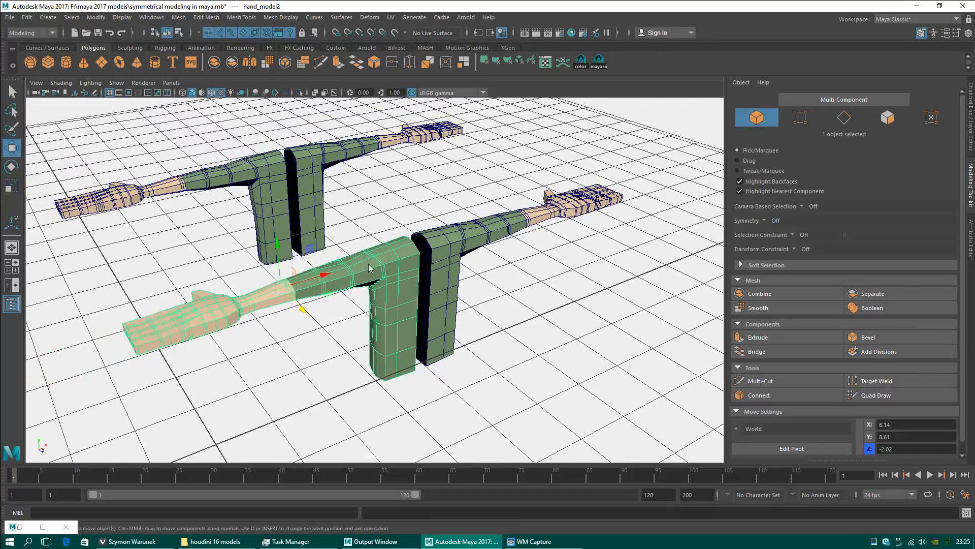
right_click_drag(398, 269, 405, 274)
left_click(399, 248)
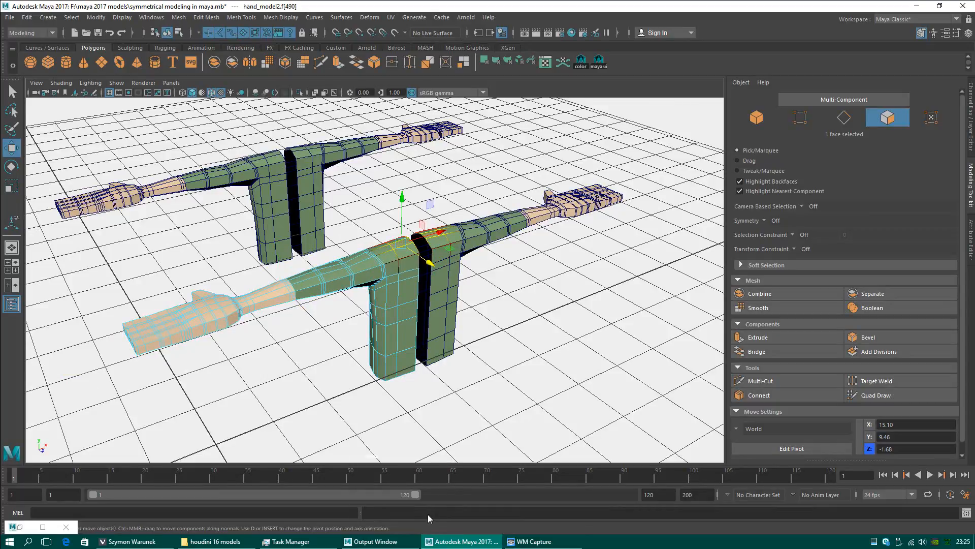
scroll(492, 246, "up", 2)
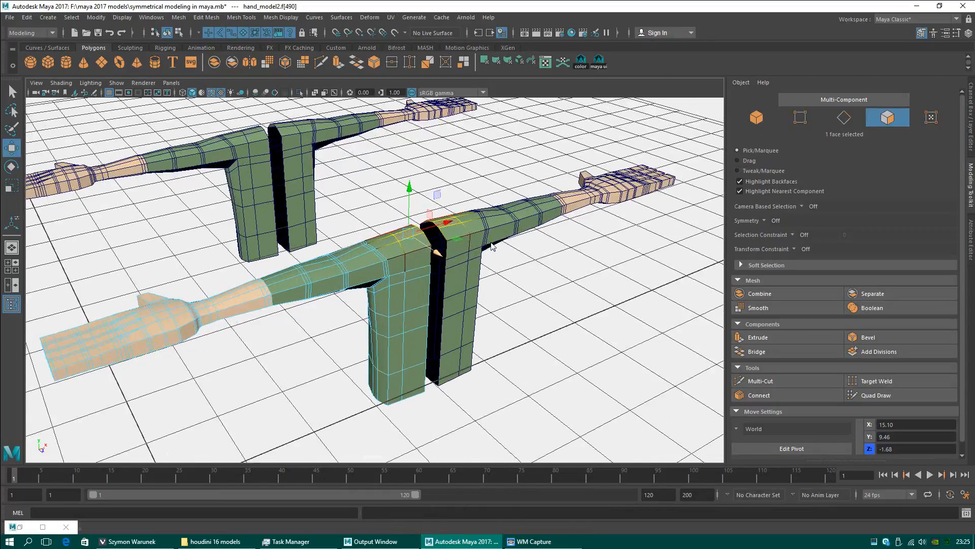
left_click_drag(492, 246, 359, 226, "alt")
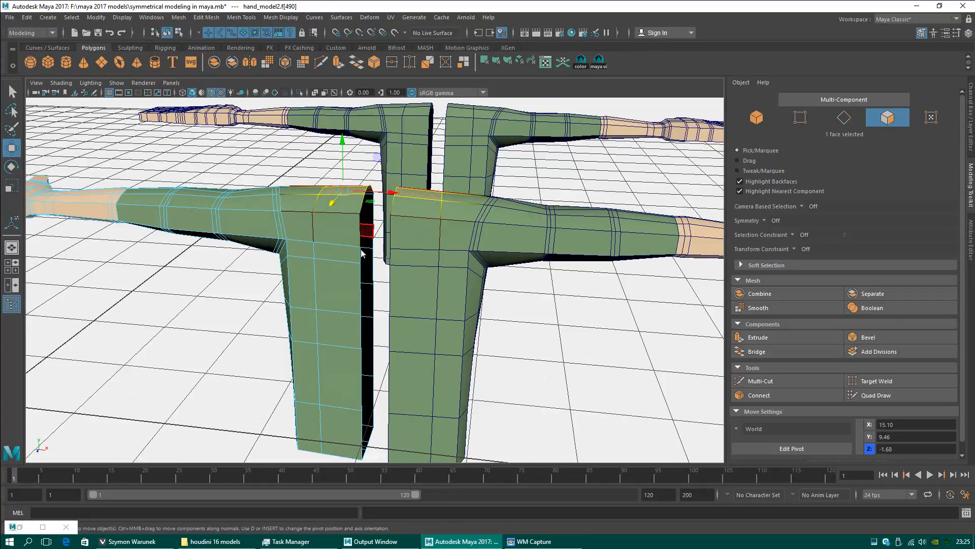
right_click_drag(359, 226, 361, 237)
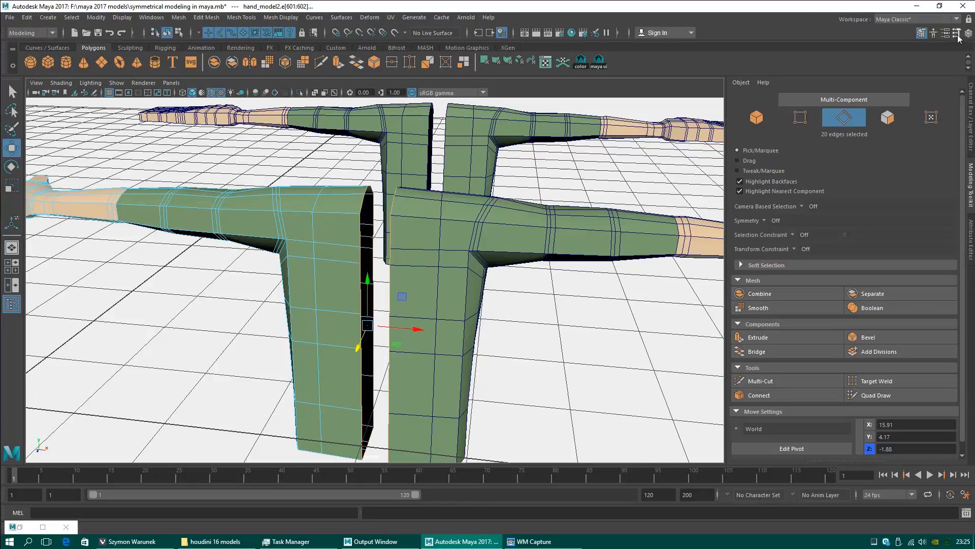
left_click(971, 133)
left_click(971, 187)
left_click(972, 239)
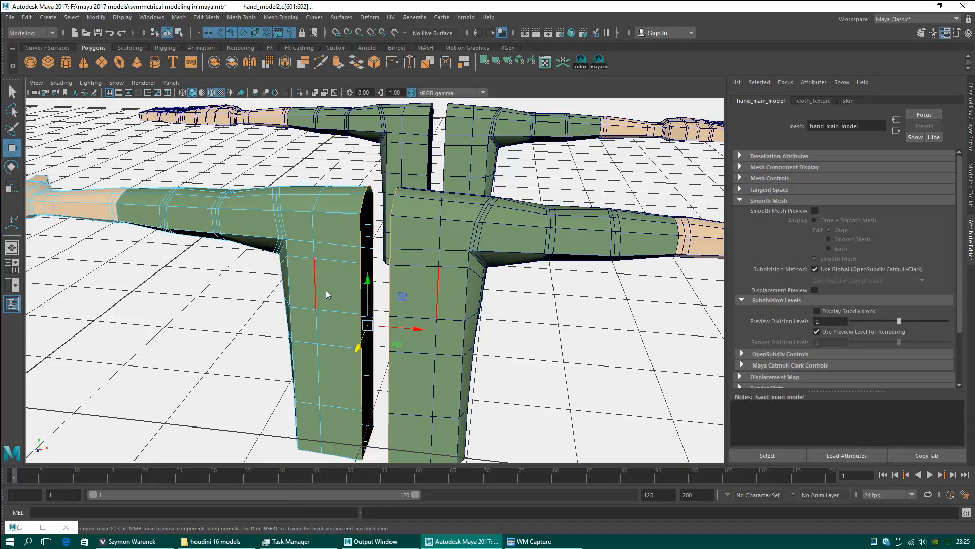
- Move the selected border edges along X toward the facing mirrored half, using curve and point snapping
key("c")
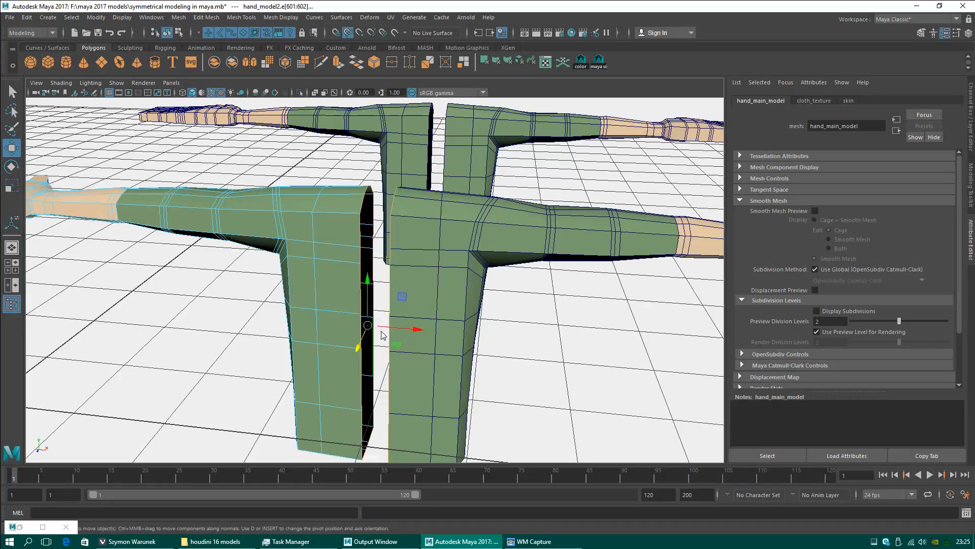
left_click_drag(385, 327, 386, 331)
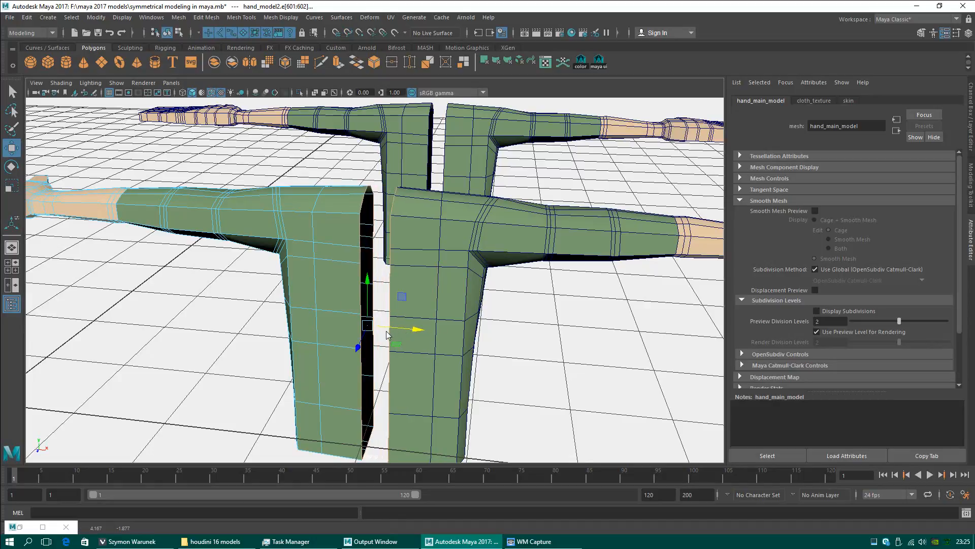
key("c")
key("v")
left_click_drag(386, 330, 395, 187)
mouse_move(411, 260)
left_mouse_down("alt")
mouse_move(405, 219)
mouse_move(408, 261)
left_mouse_up("alt")
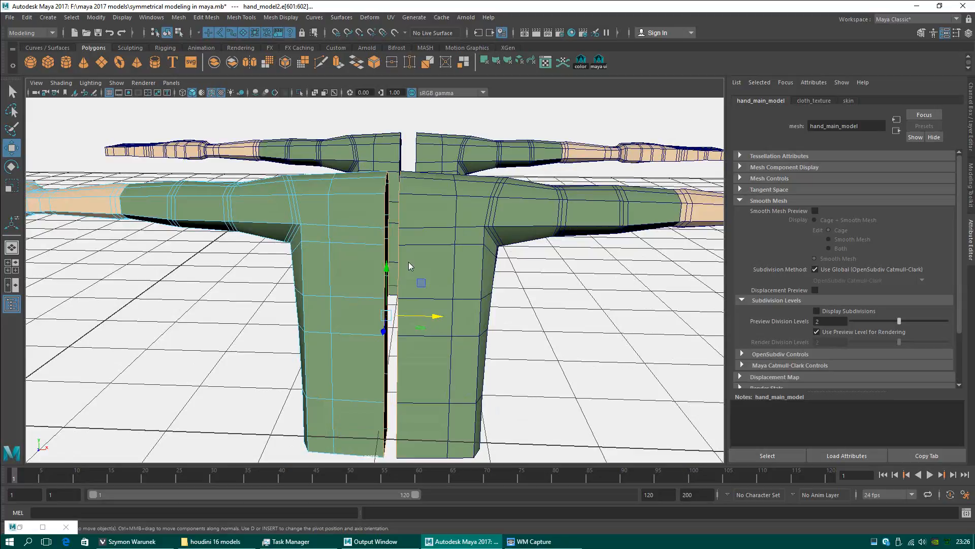
key("c")
mouse_move(407, 316)
left_mouse_down()
mouse_move(425, 319)
mouse_move(409, 317)
left_mouse_up()
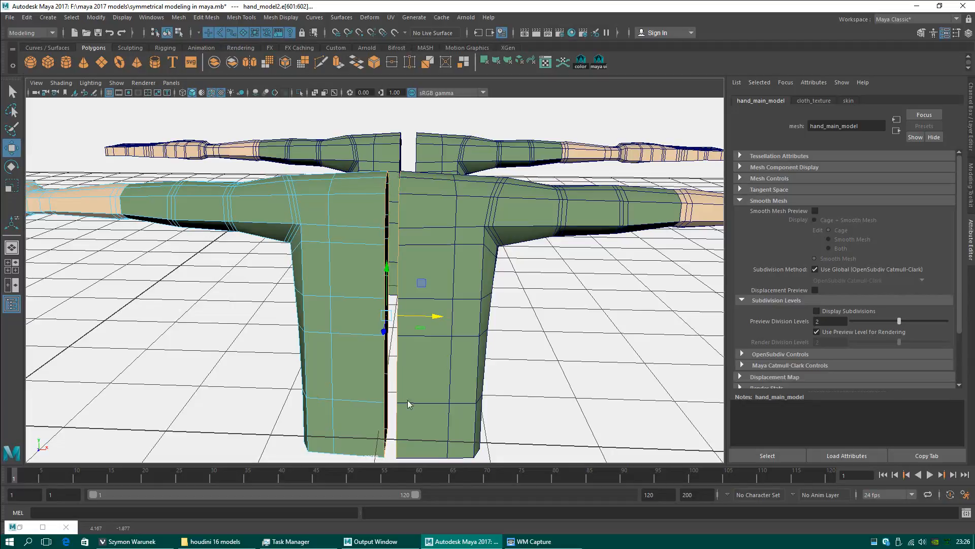
- Return the front arm and torso half from edge selection to object mode
left_click_drag(400, 215, 411, 247, "alt")
left_click_drag(417, 385, 388, 199, "alt")
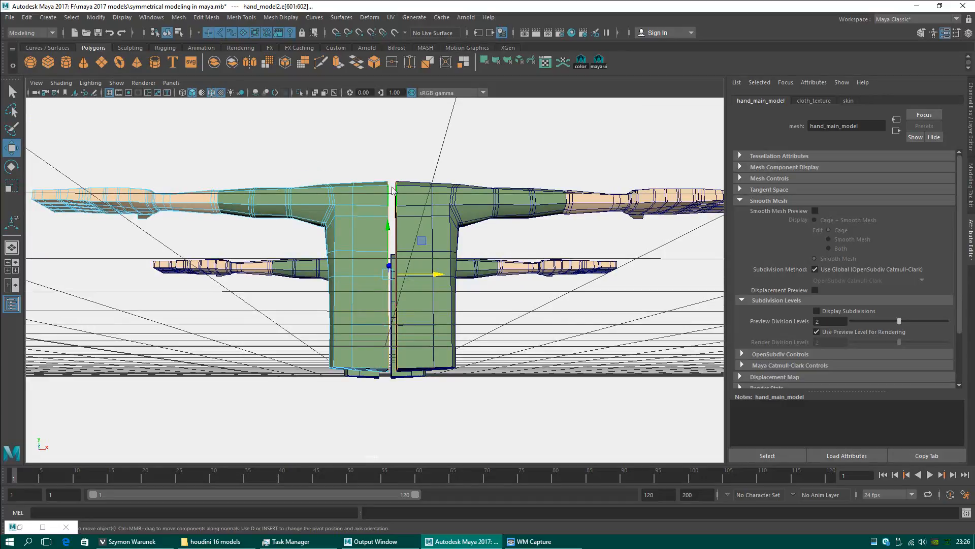
left_click_drag(392, 191, 419, 238, "alt")
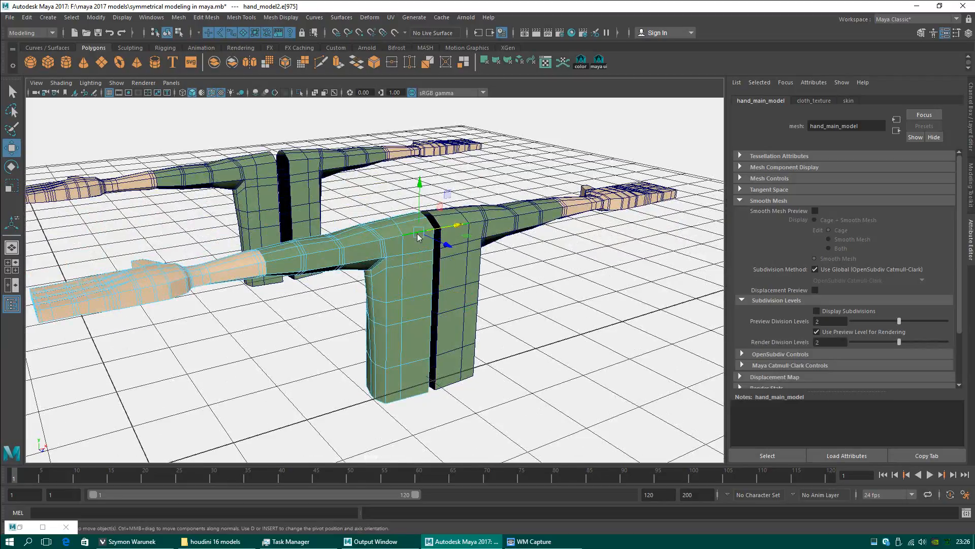
right_click_drag(405, 220, 452, 211)
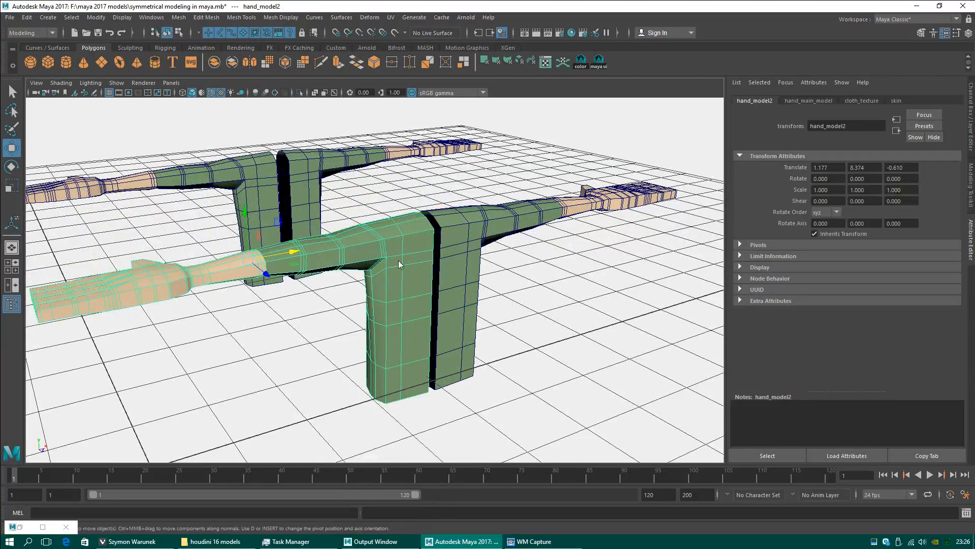
left_click(29, 18)
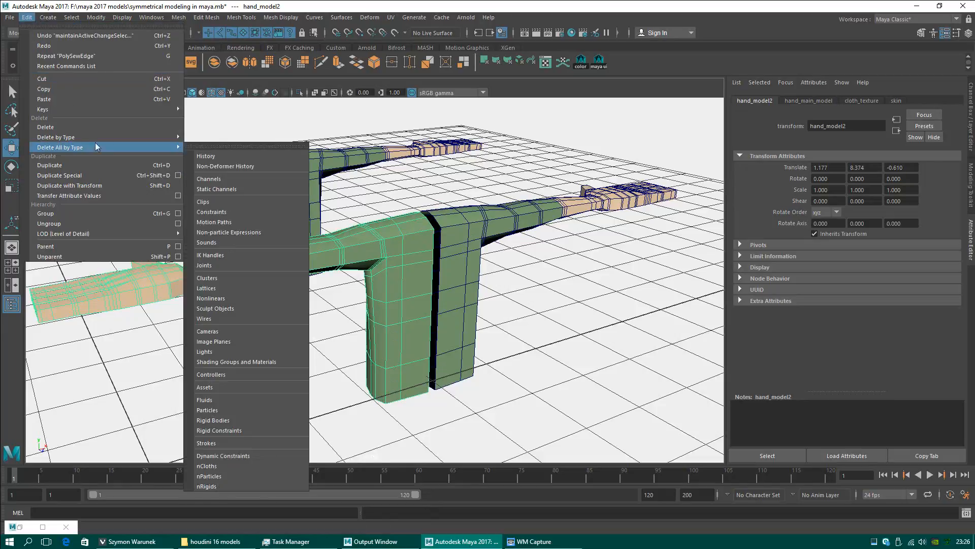
left_click(530, 541)
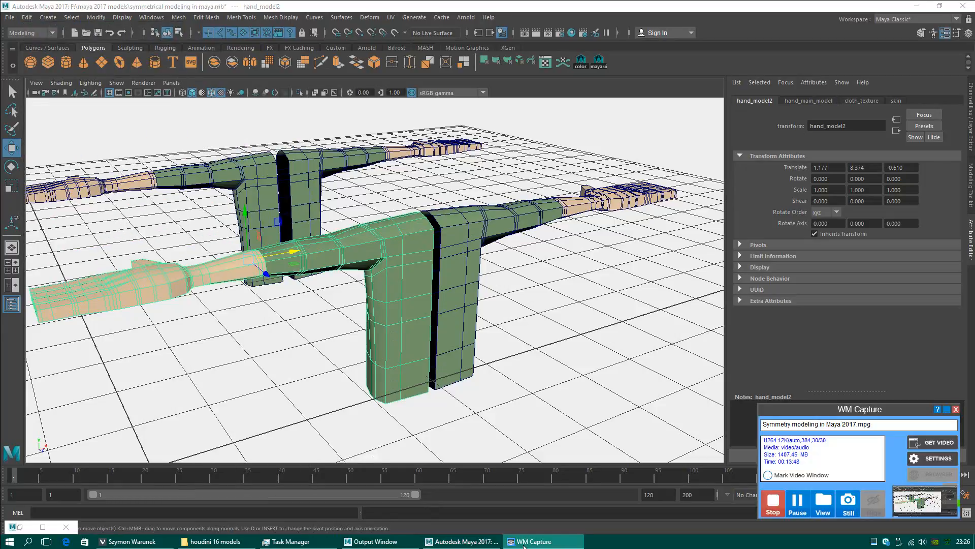